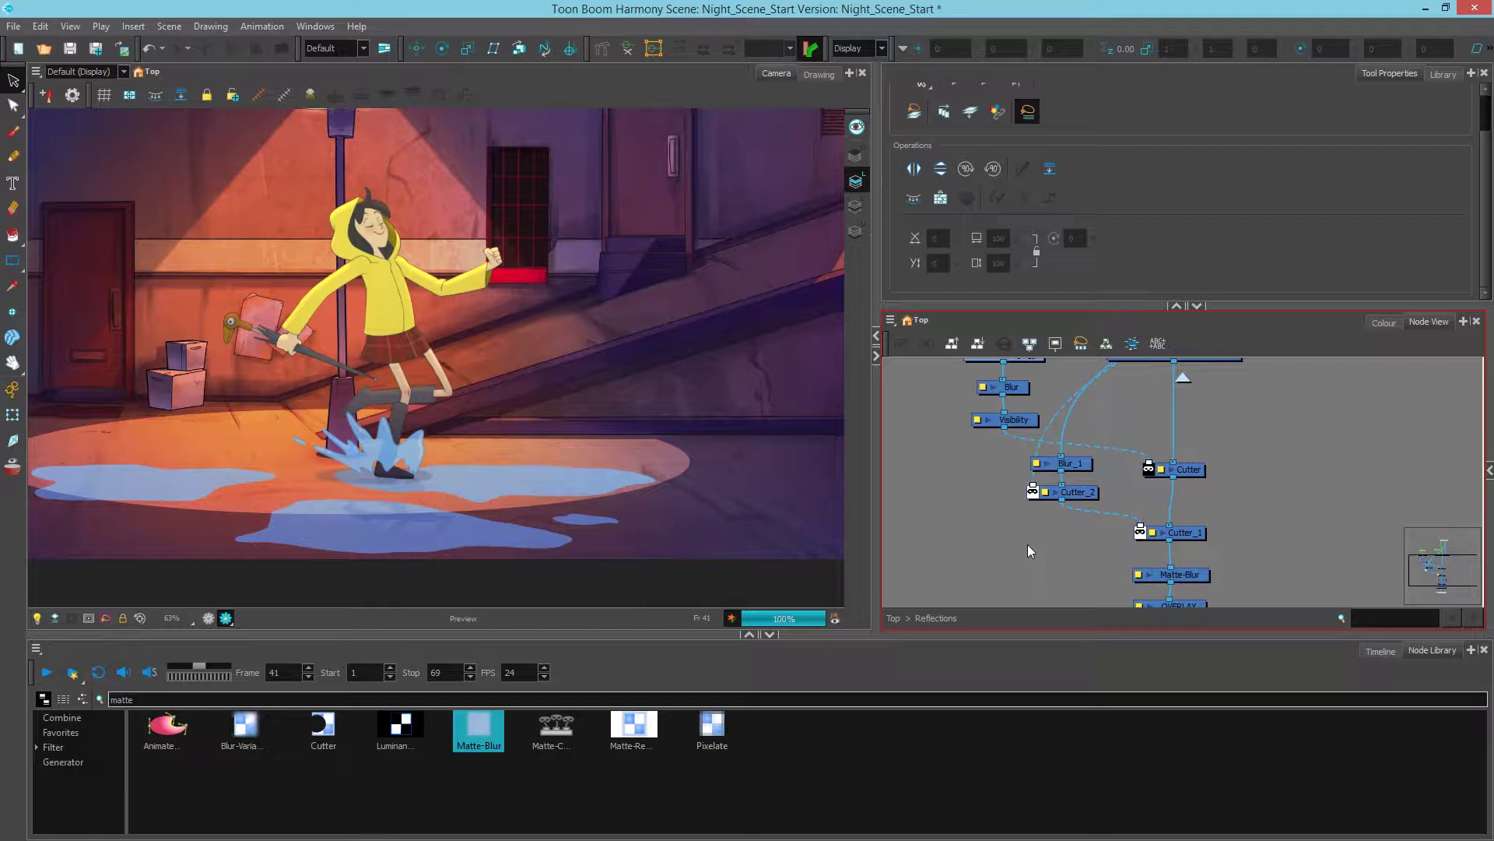
- Turn off Render Preview and return from the Reflections group to the Top network
click(702, 457)
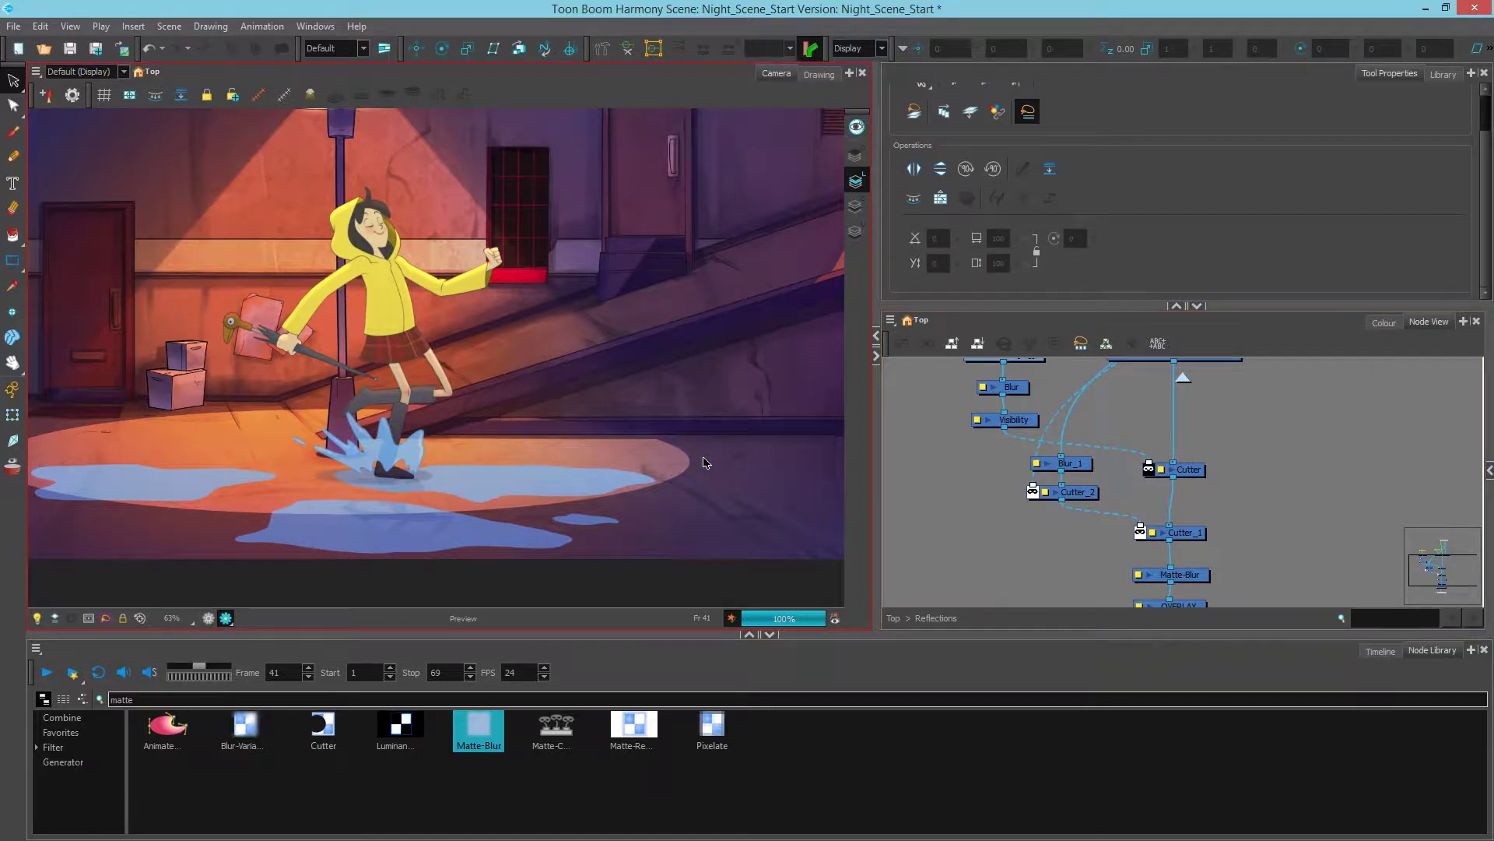
scroll(716, 451, down, 1)
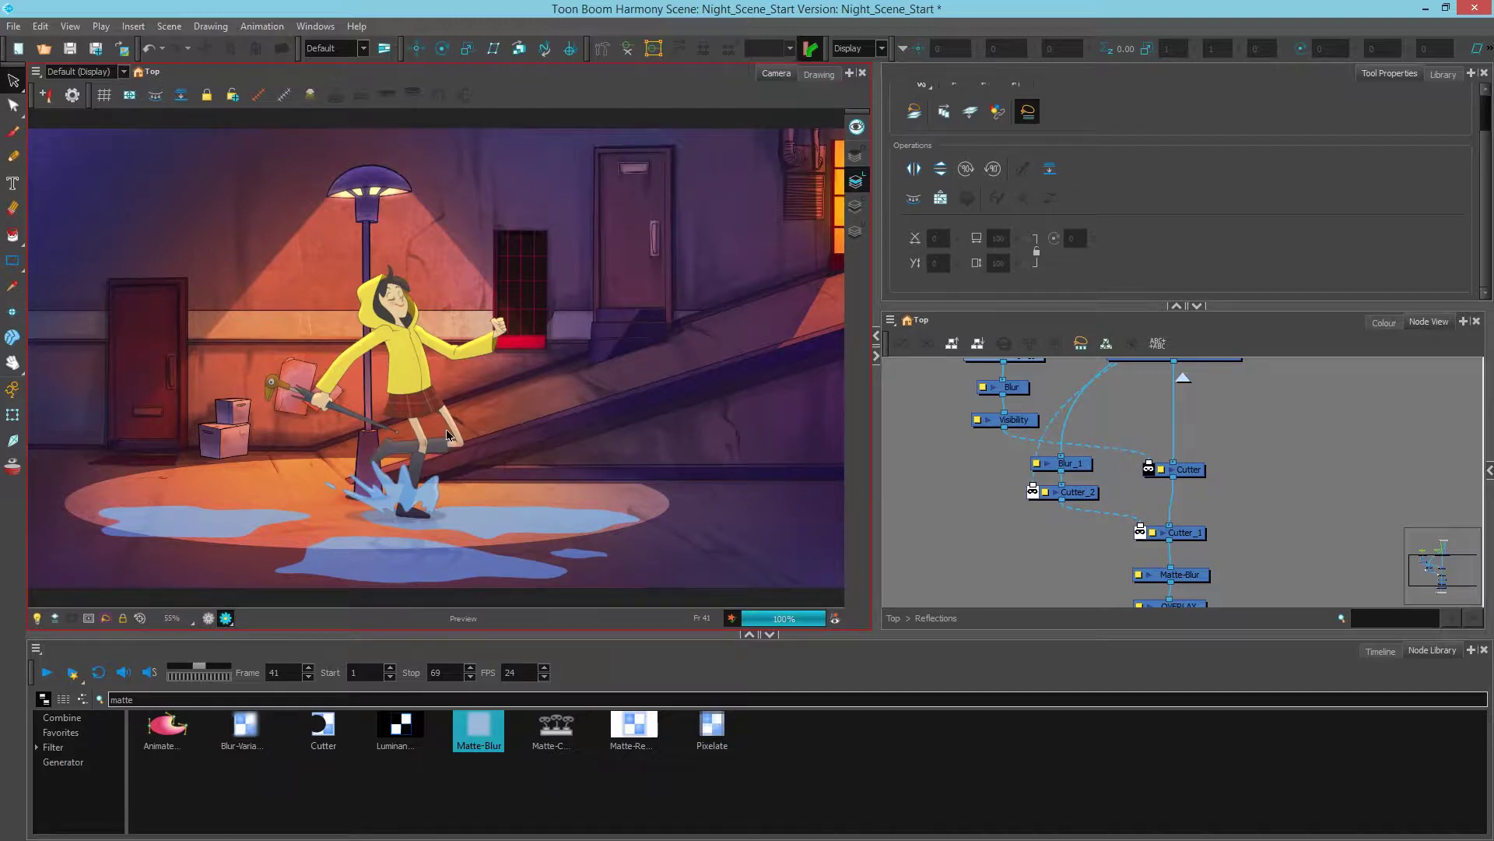
click(209, 618)
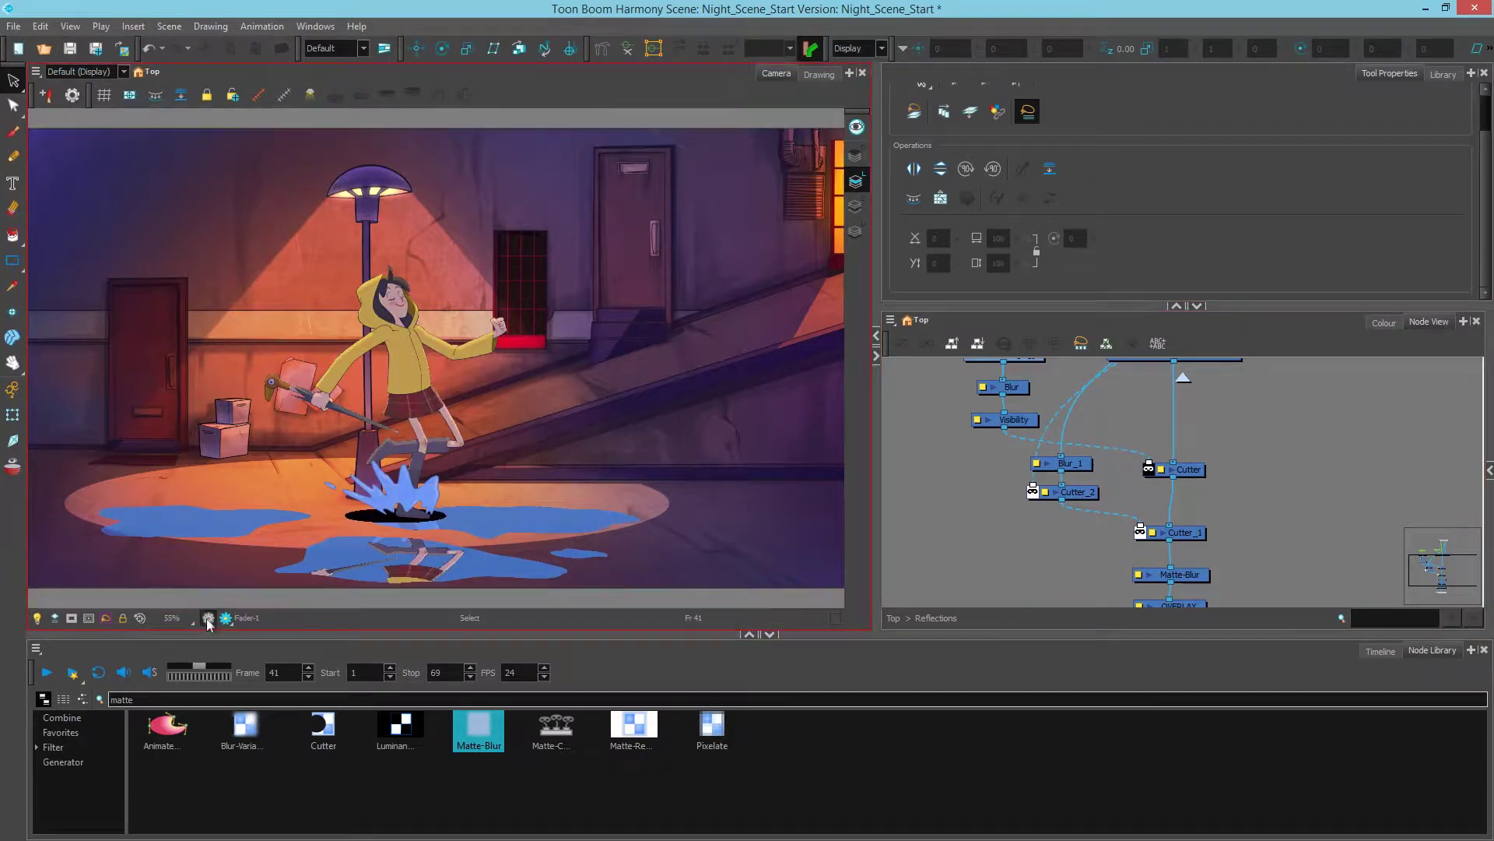
click(893, 618)
- Move the Composite, Write and Display nodes lower in the top-level network
scroll(1198, 537, down, 6)
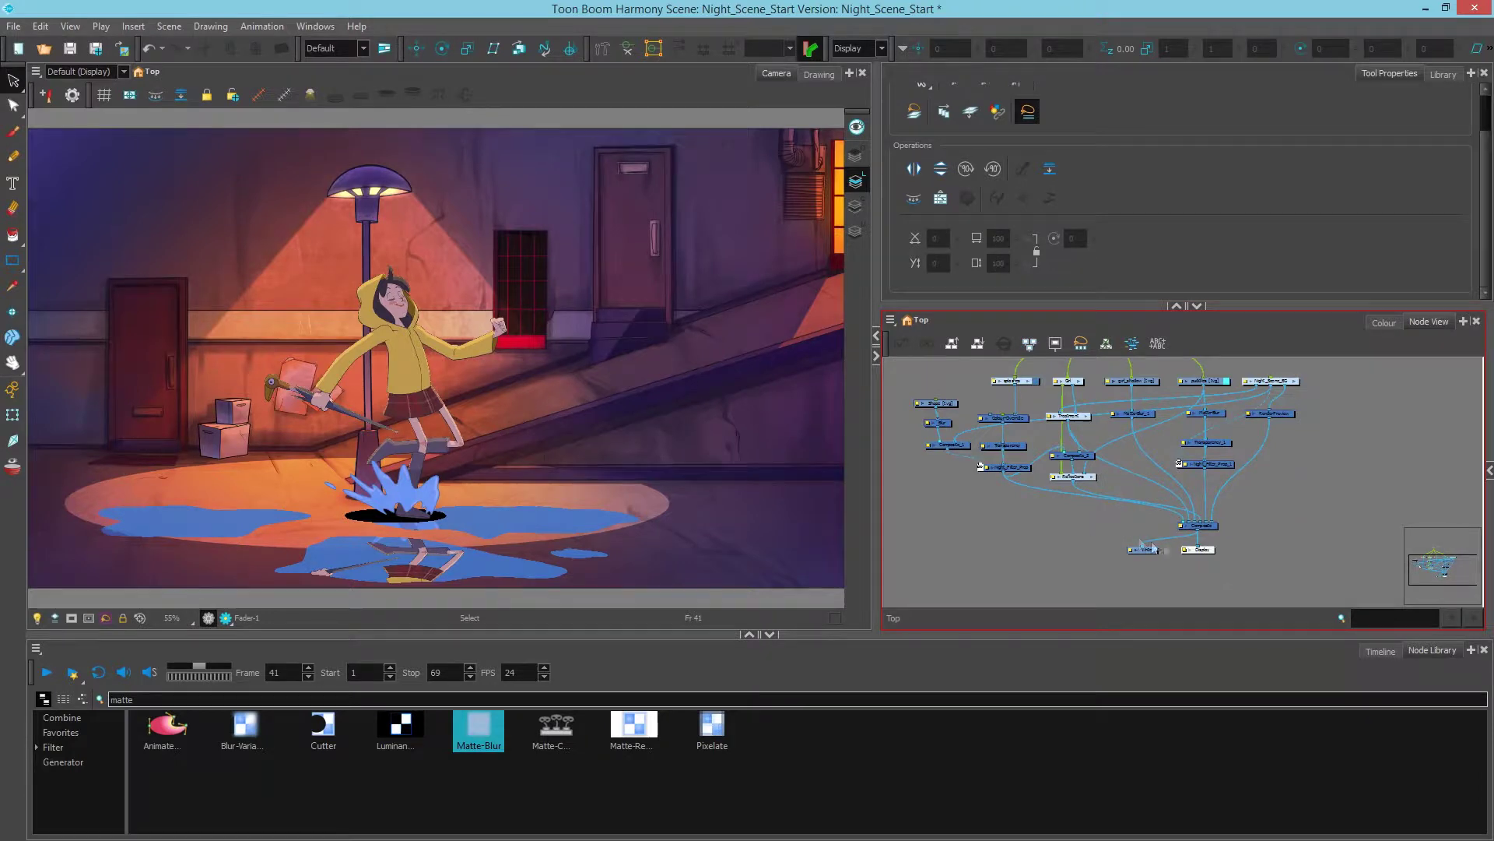
drag(1143, 544, 1167, 586)
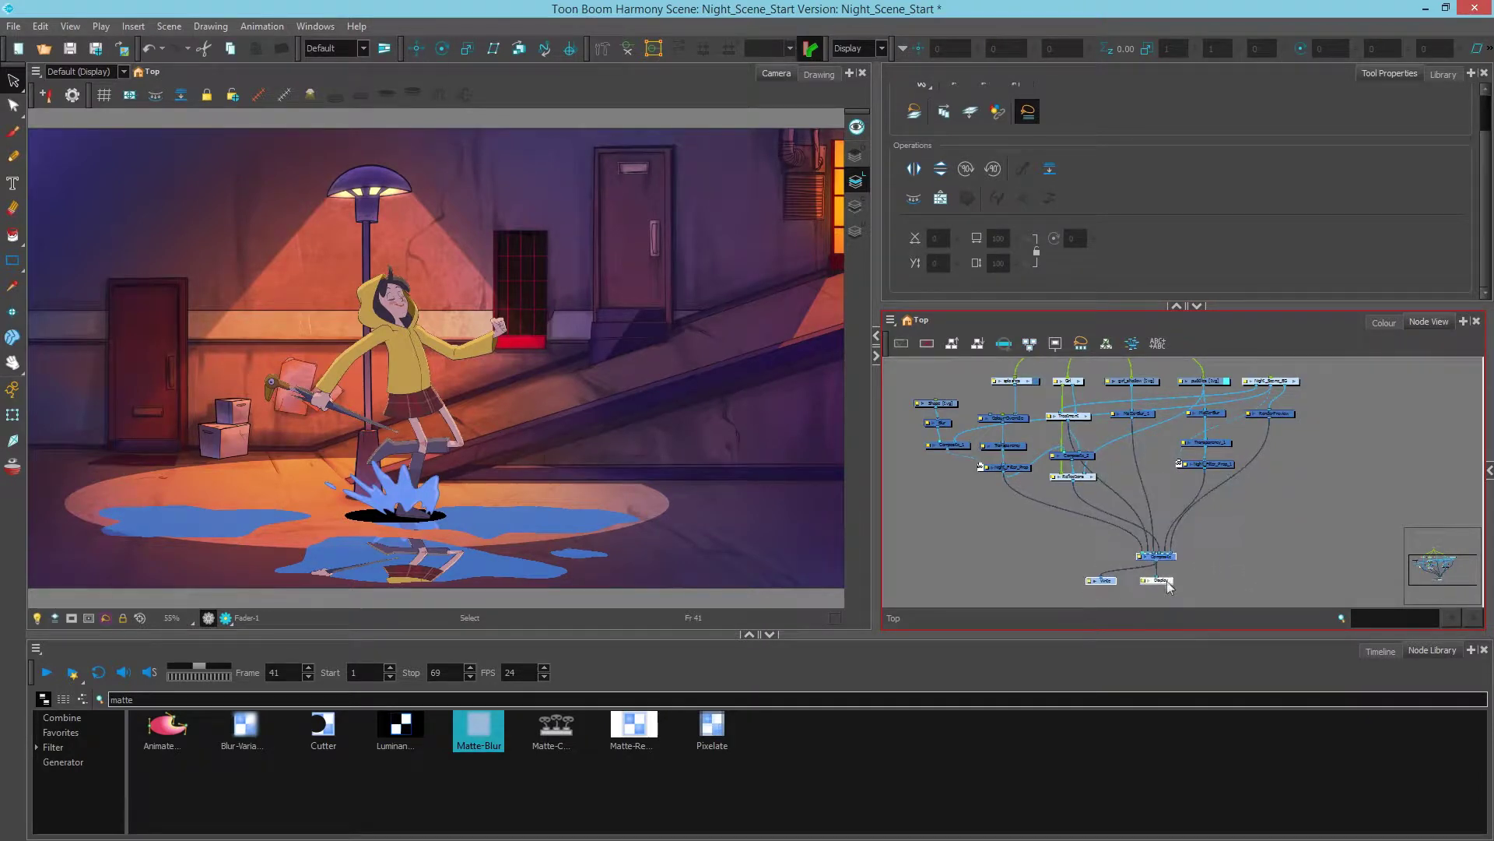
click(1053, 537)
drag(919, 532, 1004, 532)
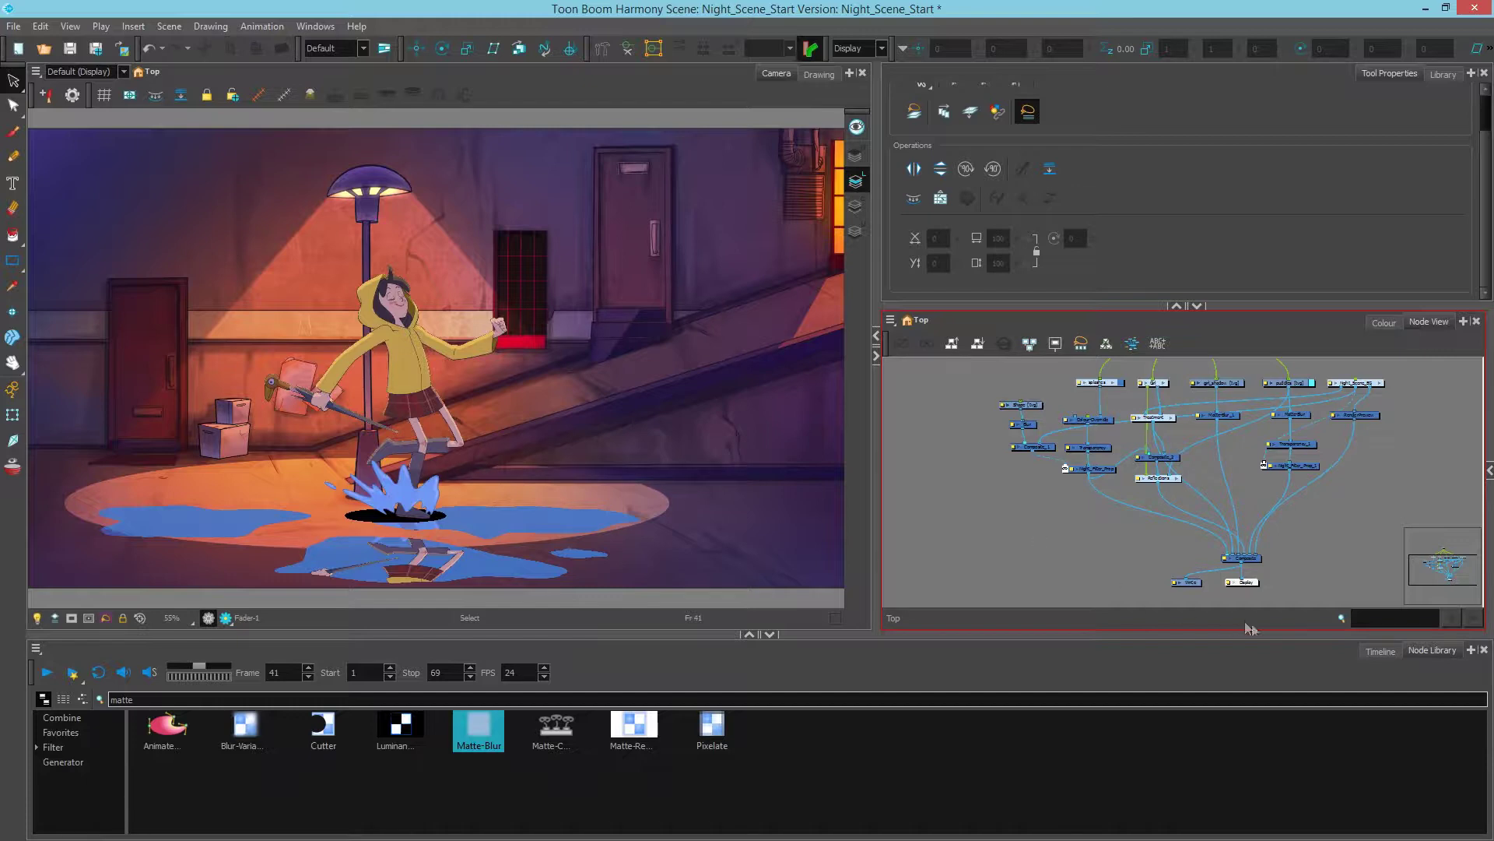
- At frame 1, add a new drawing layer named Vignette and place its node left
click(1380, 650)
click(406, 692)
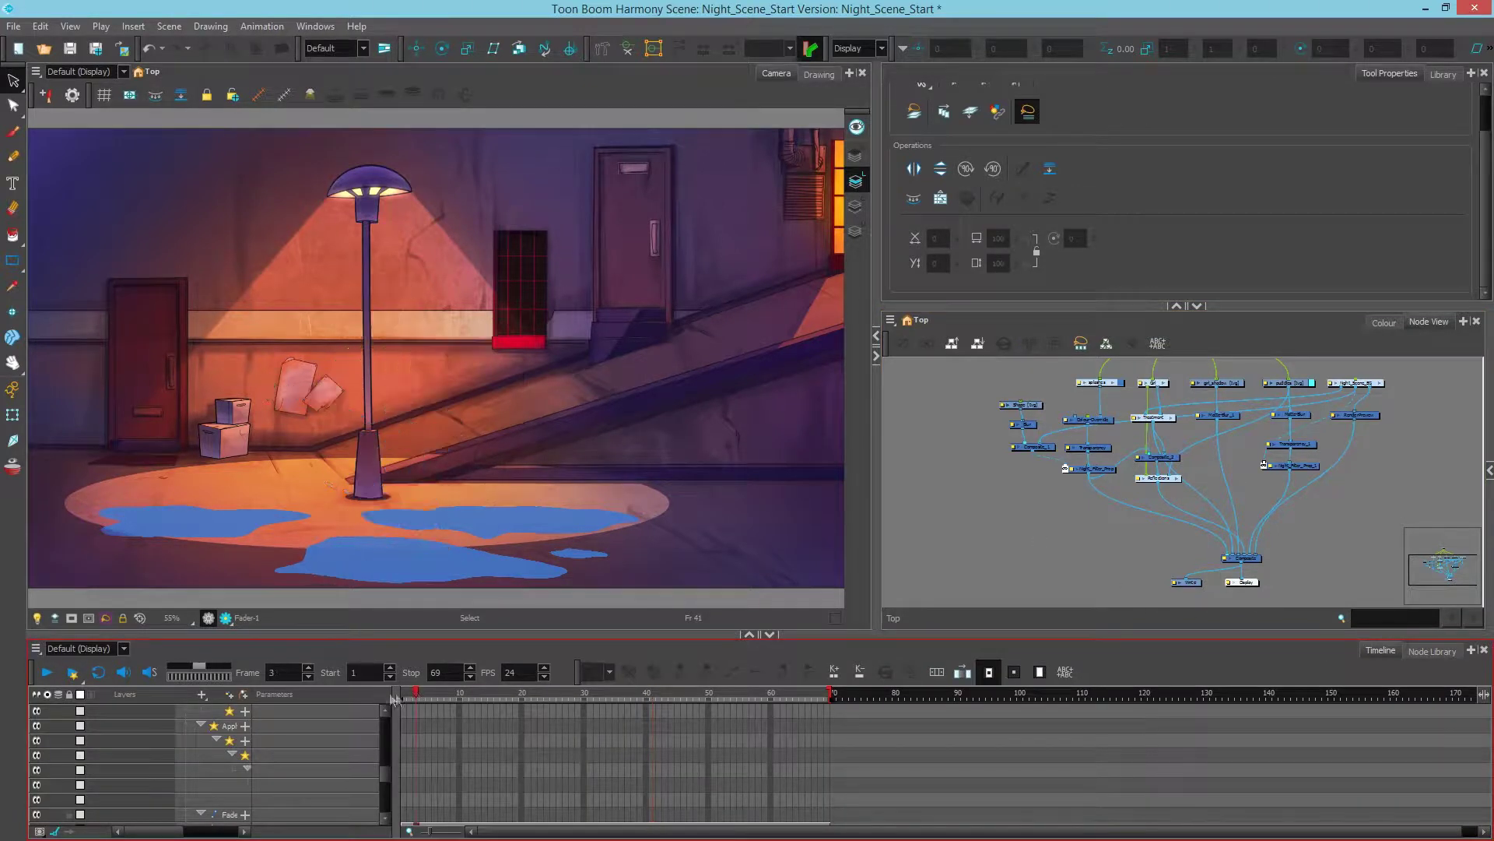
click(940, 517)
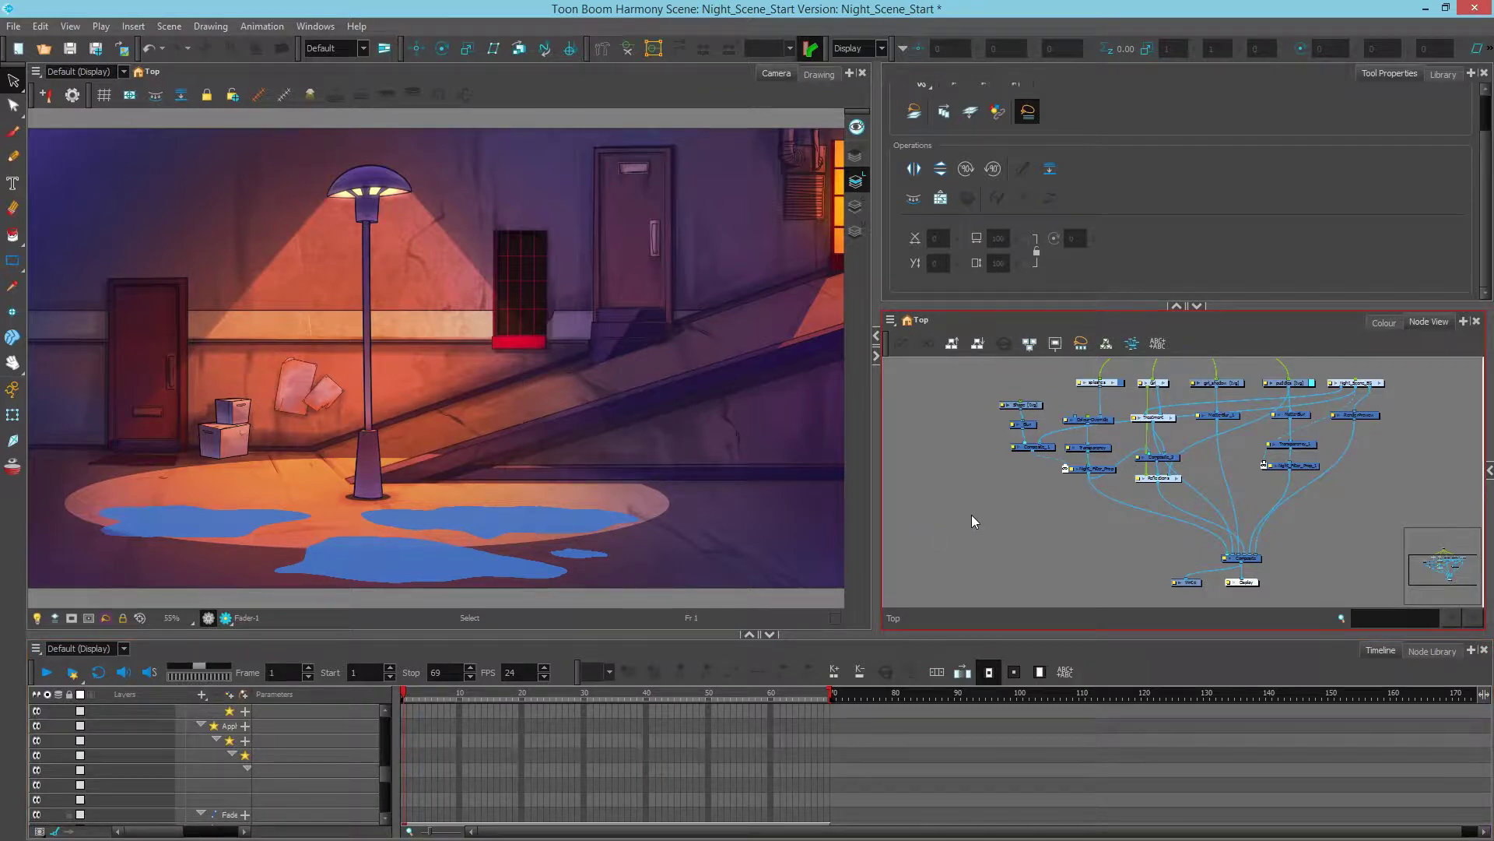
key(ctrl+r)
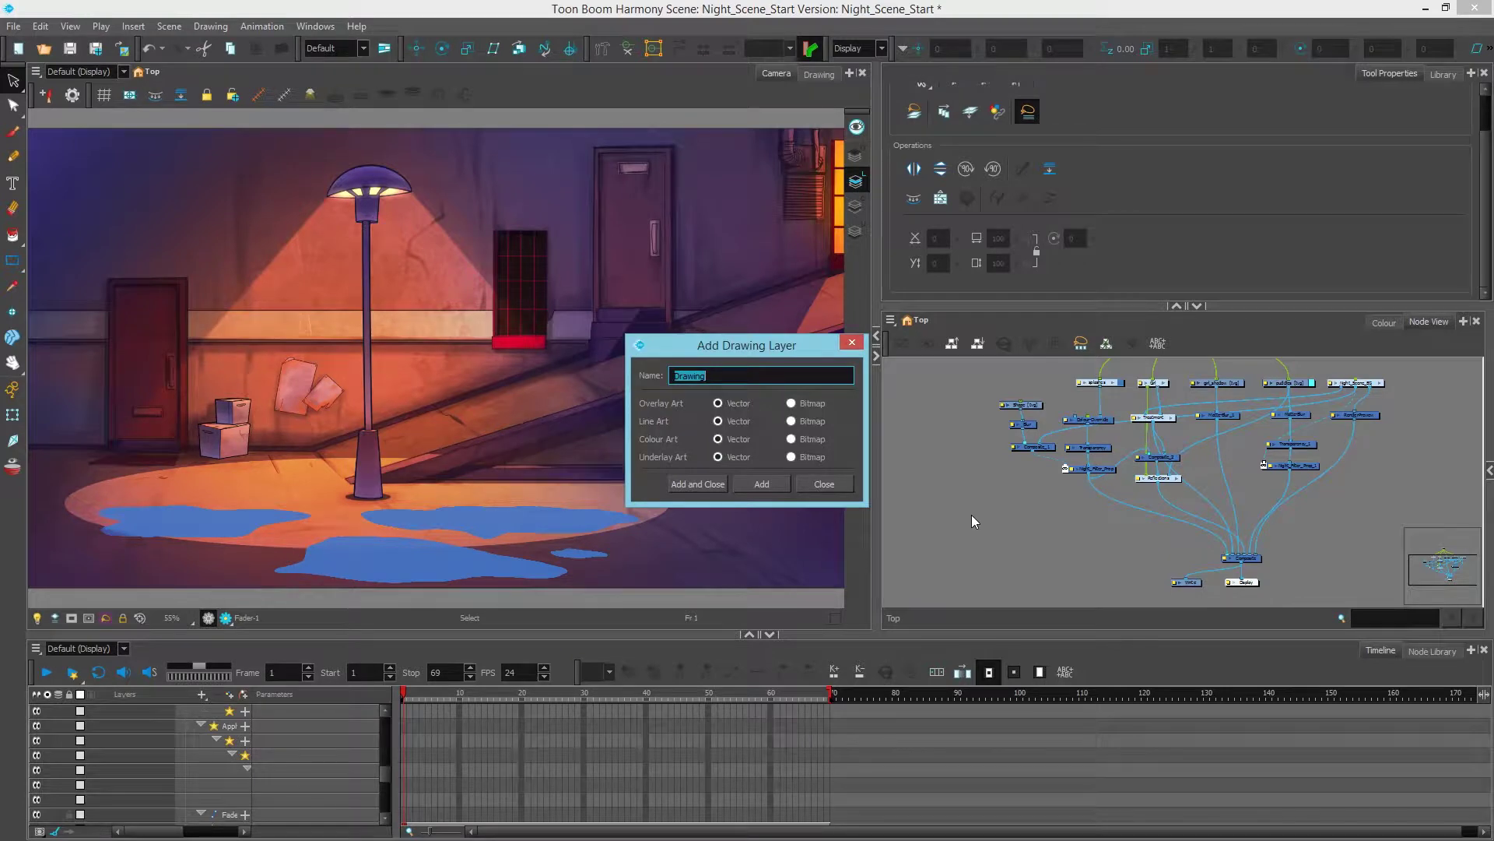
text(Vignette)
click(698, 484)
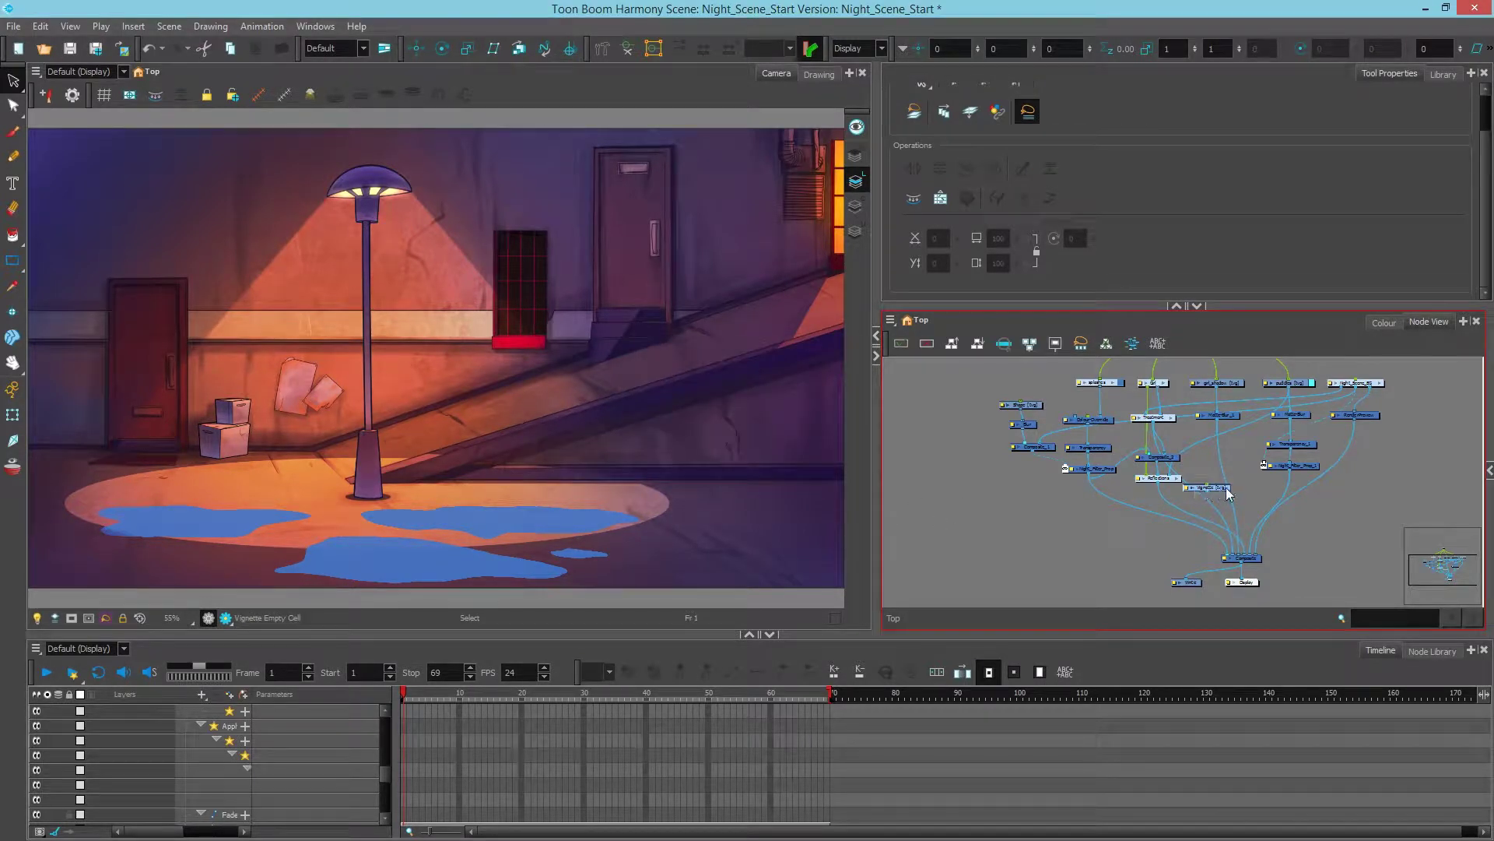
drag(1229, 494, 1033, 500)
- Add a peg above the Vignette node and connect it into Composite_1
key(ctrl+p)
drag(1024, 495, 1237, 556)
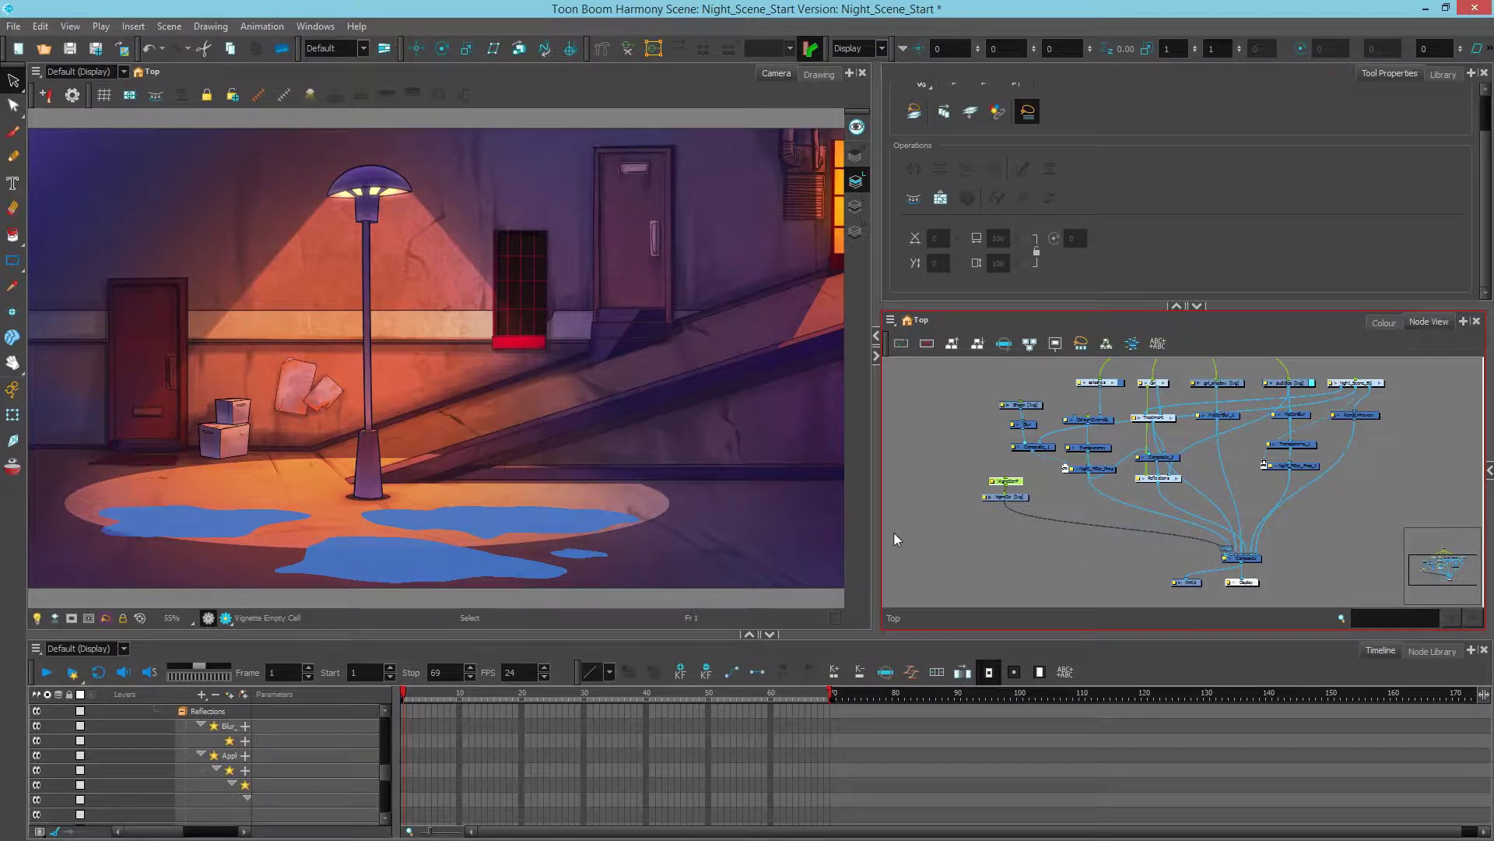
scroll(1039, 518, up, 1)
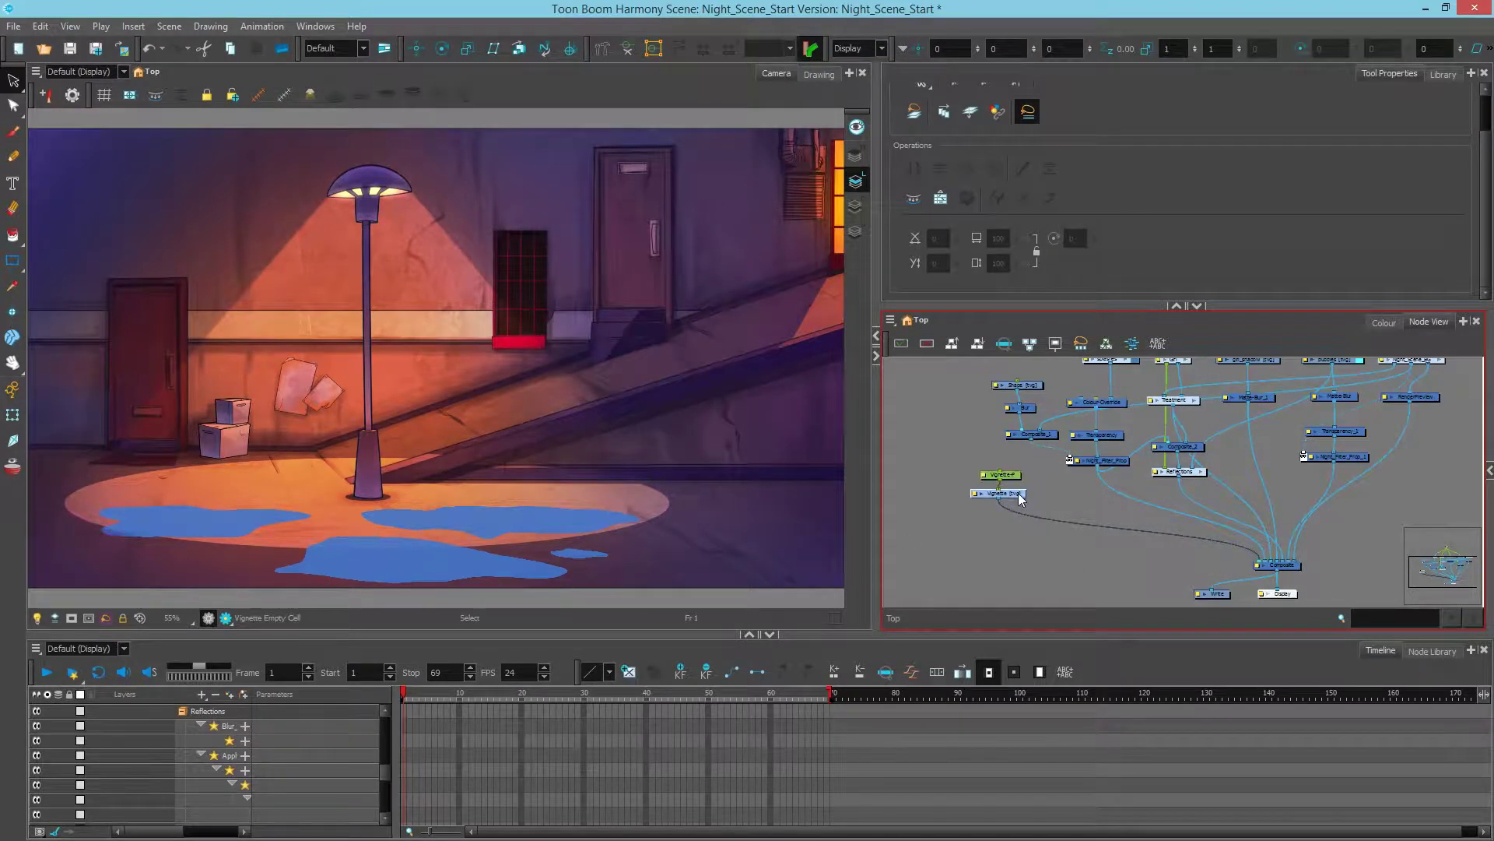
- Check the Matte colour in the COMP palette and select the Rectangle tool
click(1385, 322)
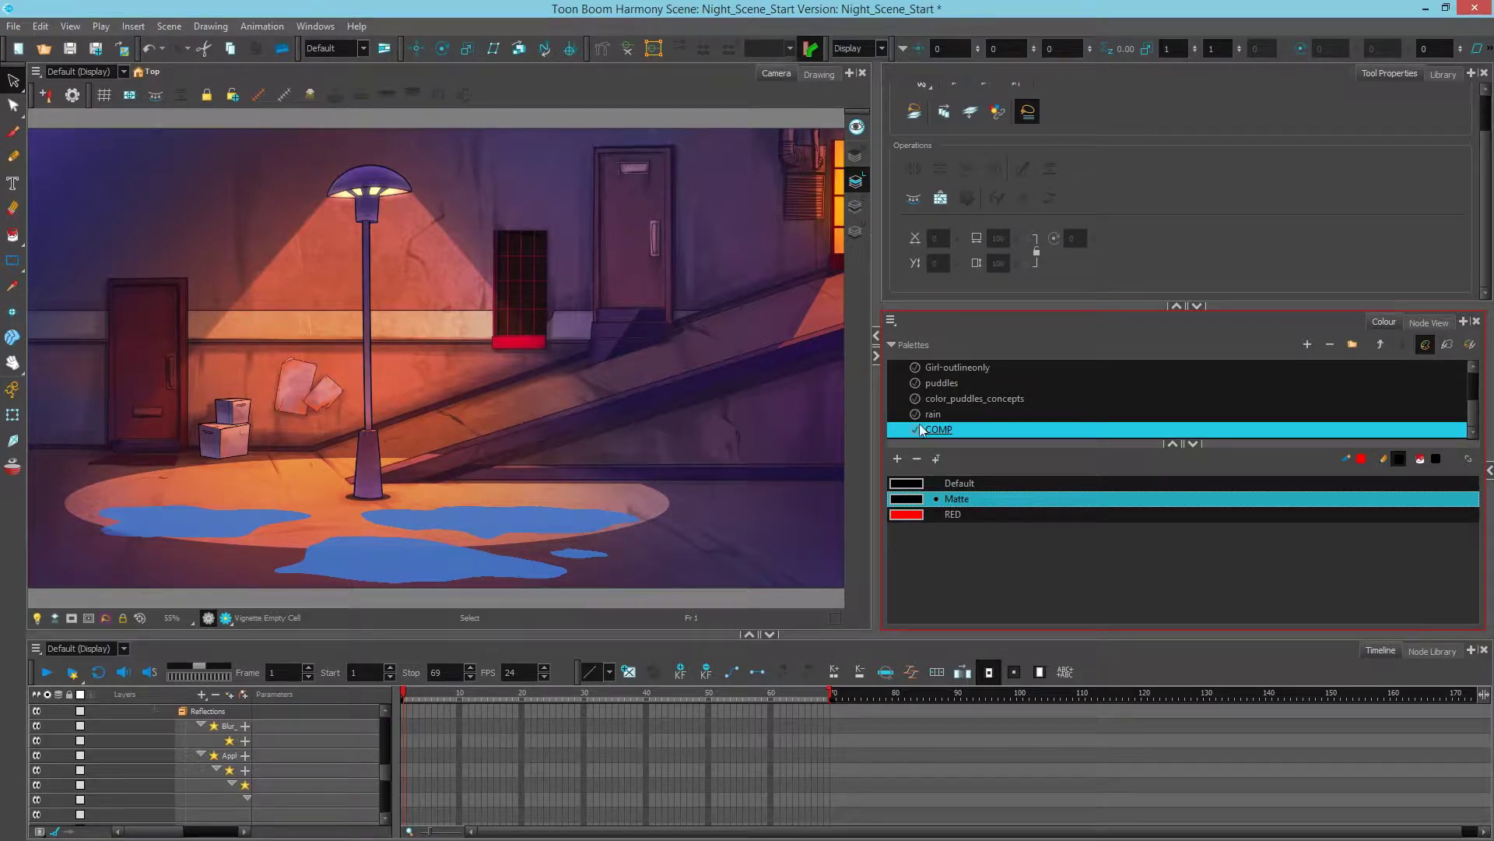
click(1429, 322)
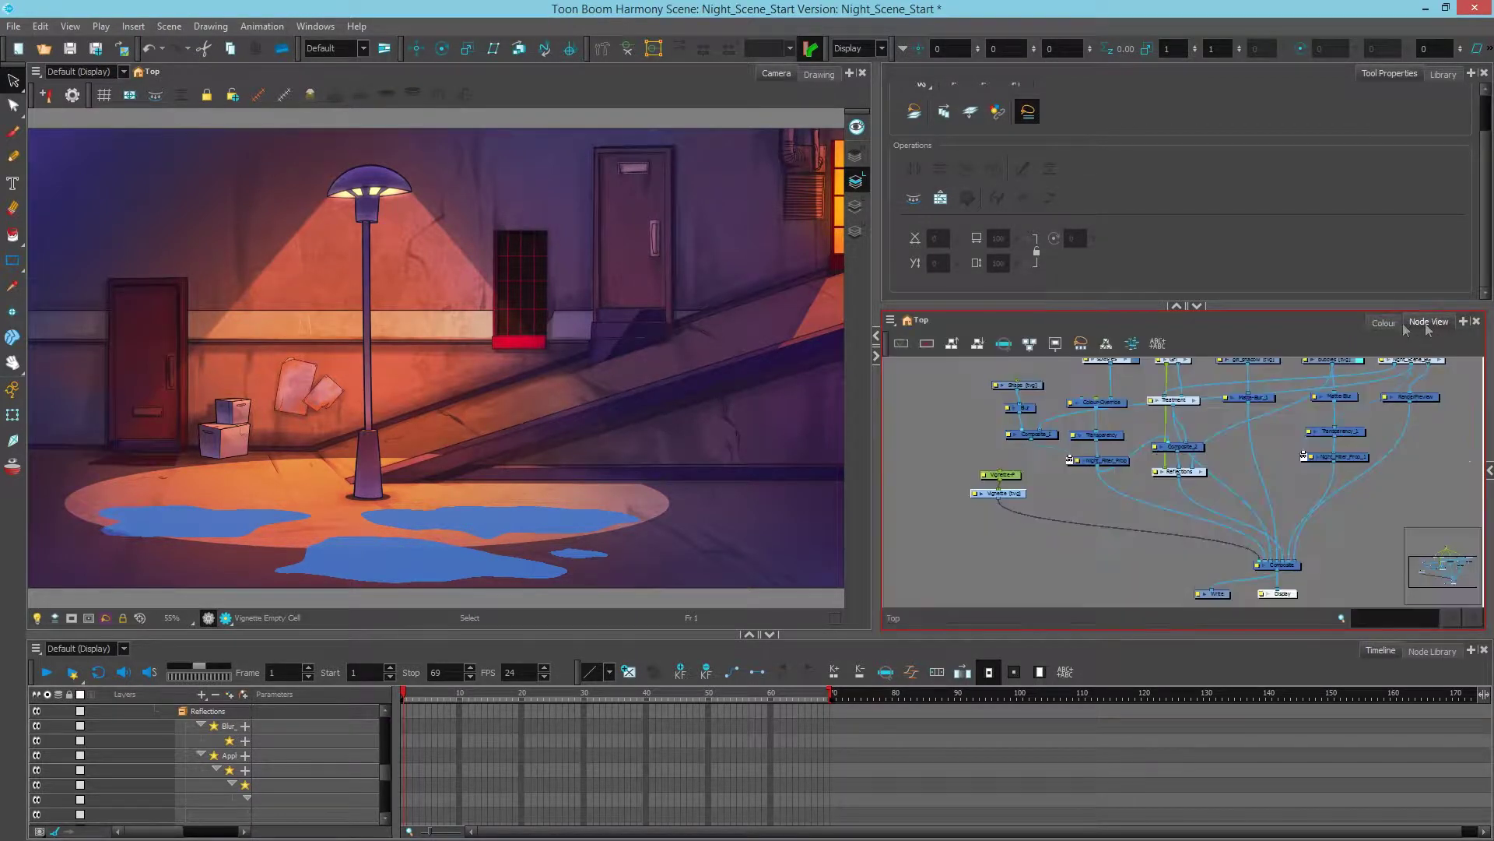
click(12, 265)
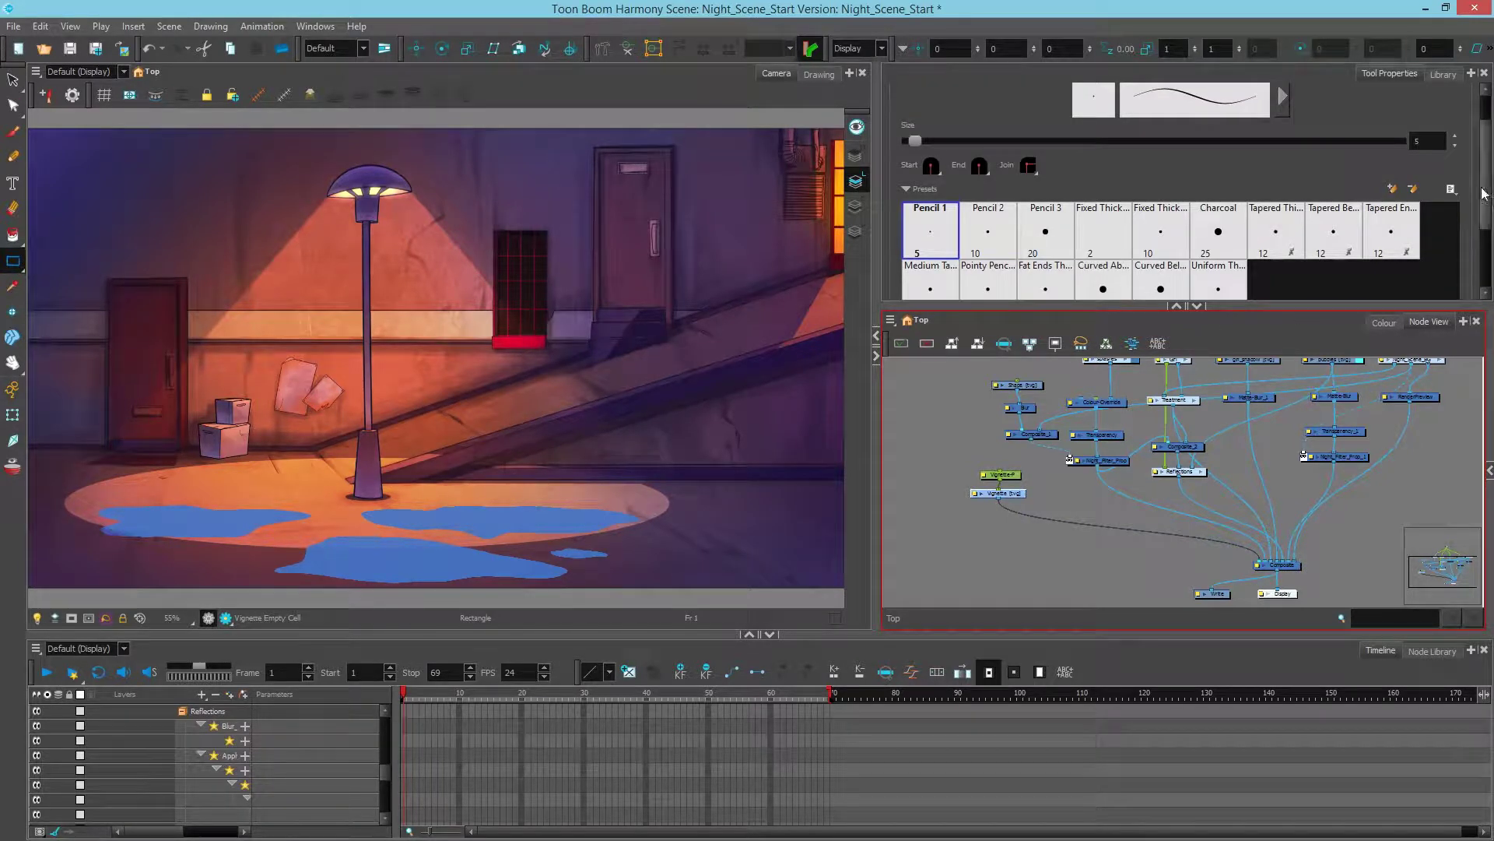
scroll(1487, 214, down, 2)
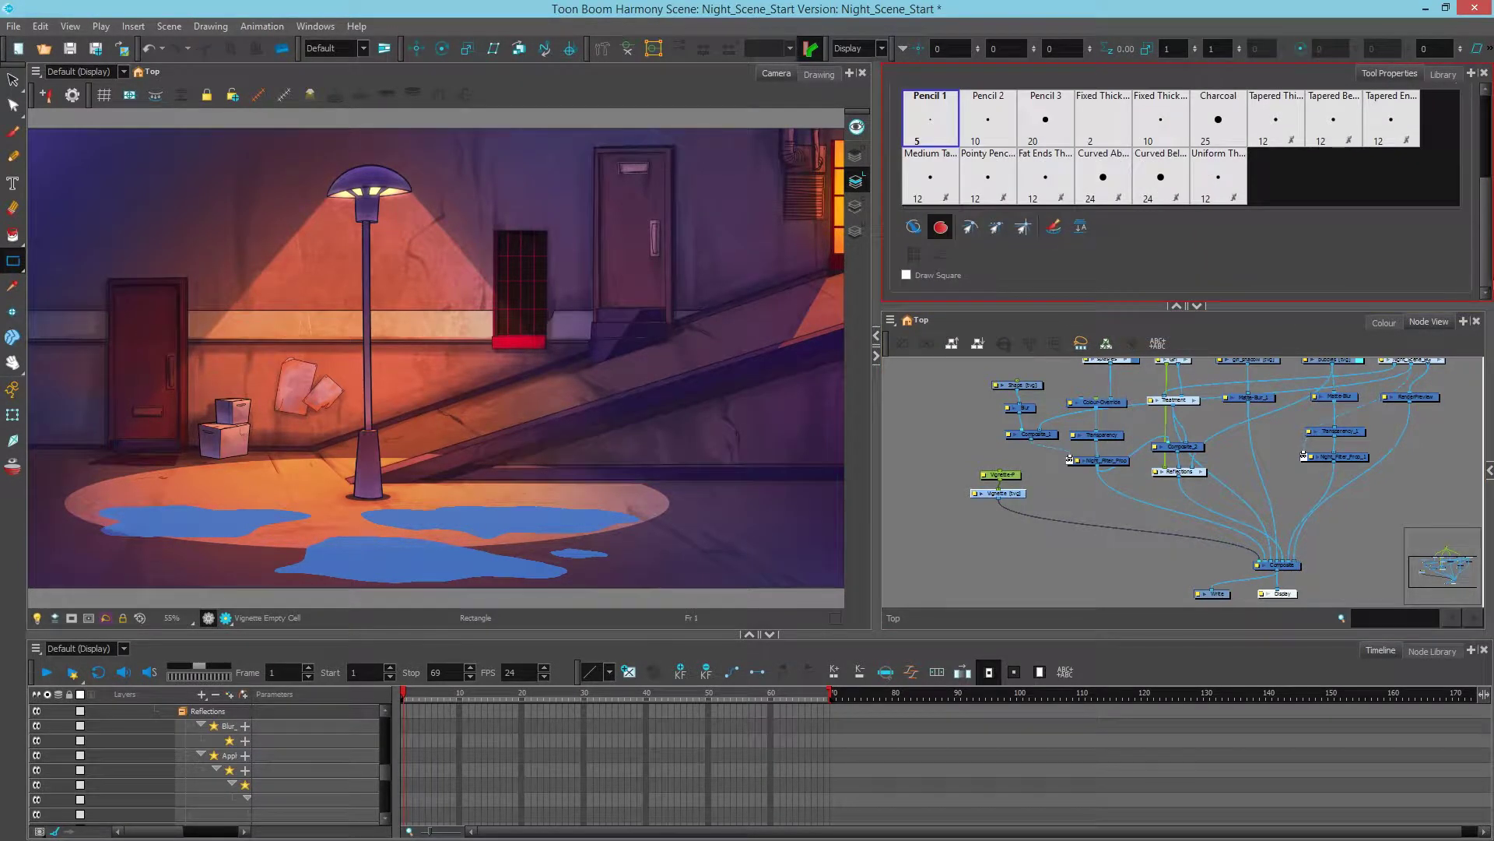
- Create drawing Vignette-1 in the empty Vignette cell at frame 1
click(941, 228)
click(942, 228)
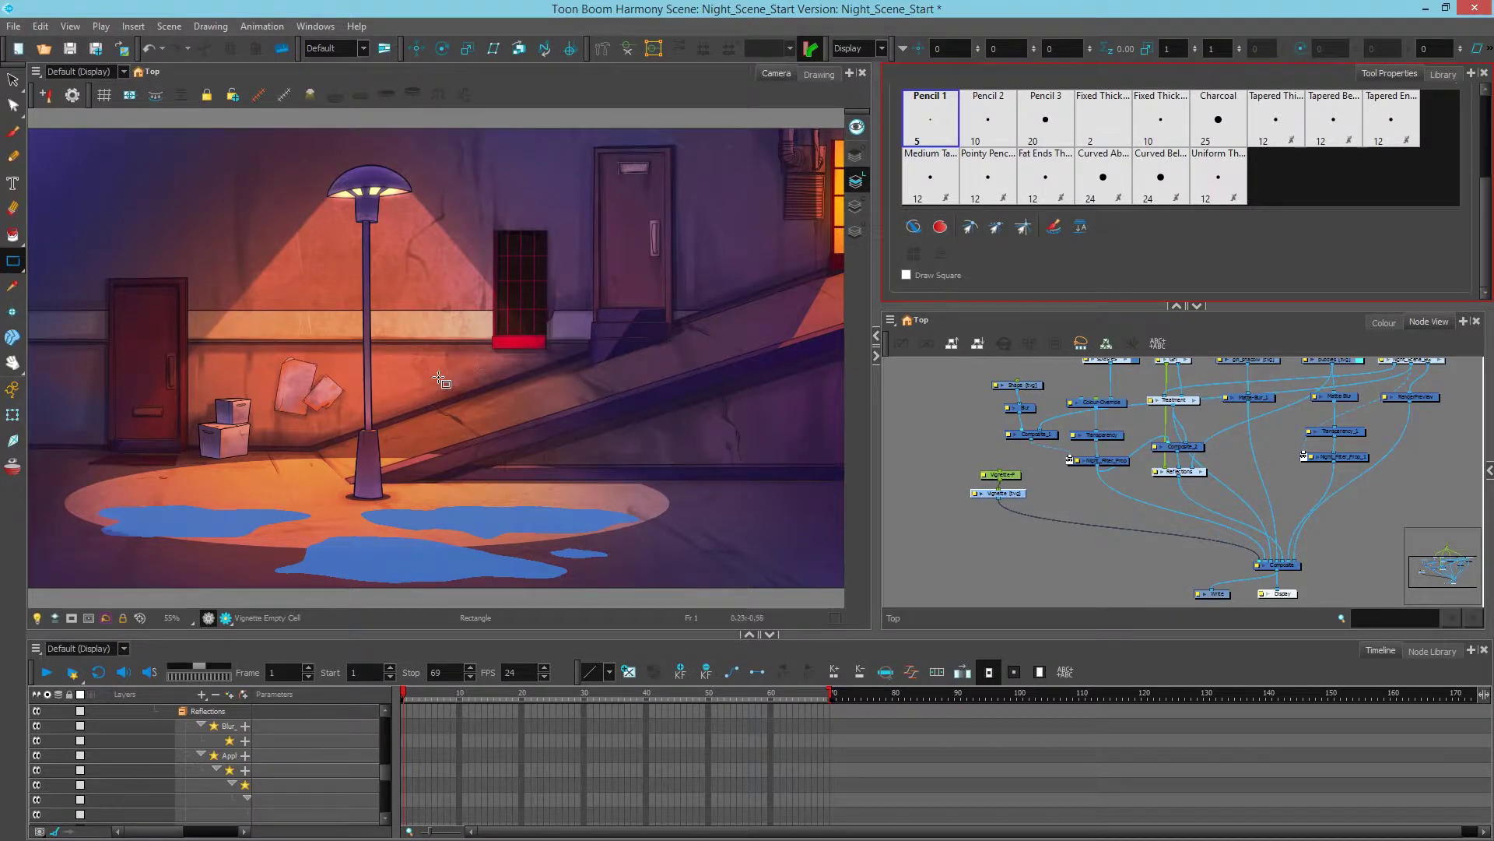
scroll(440, 380, down, 4)
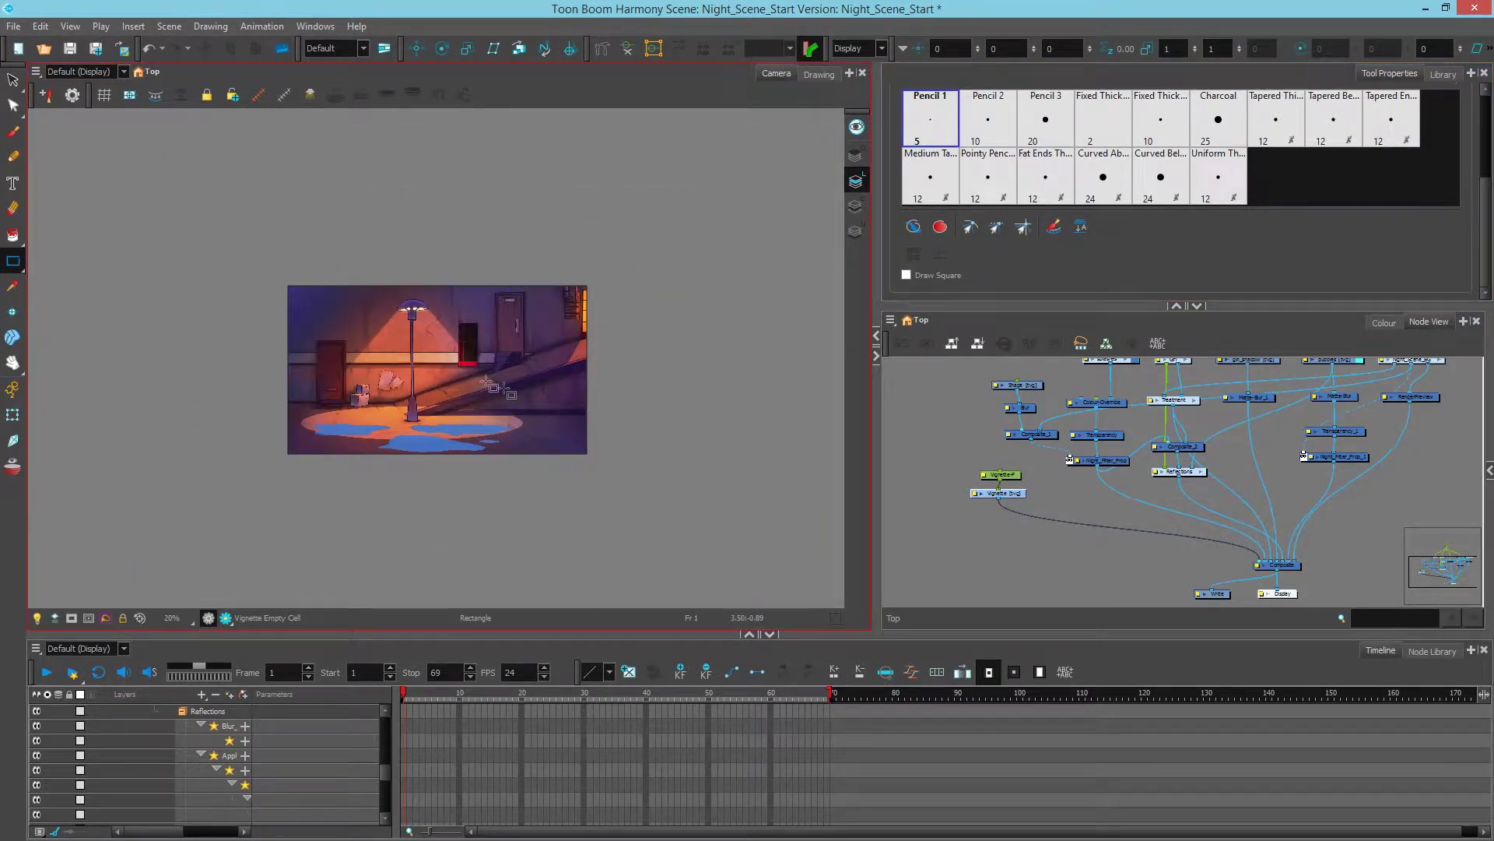
click(732, 529)
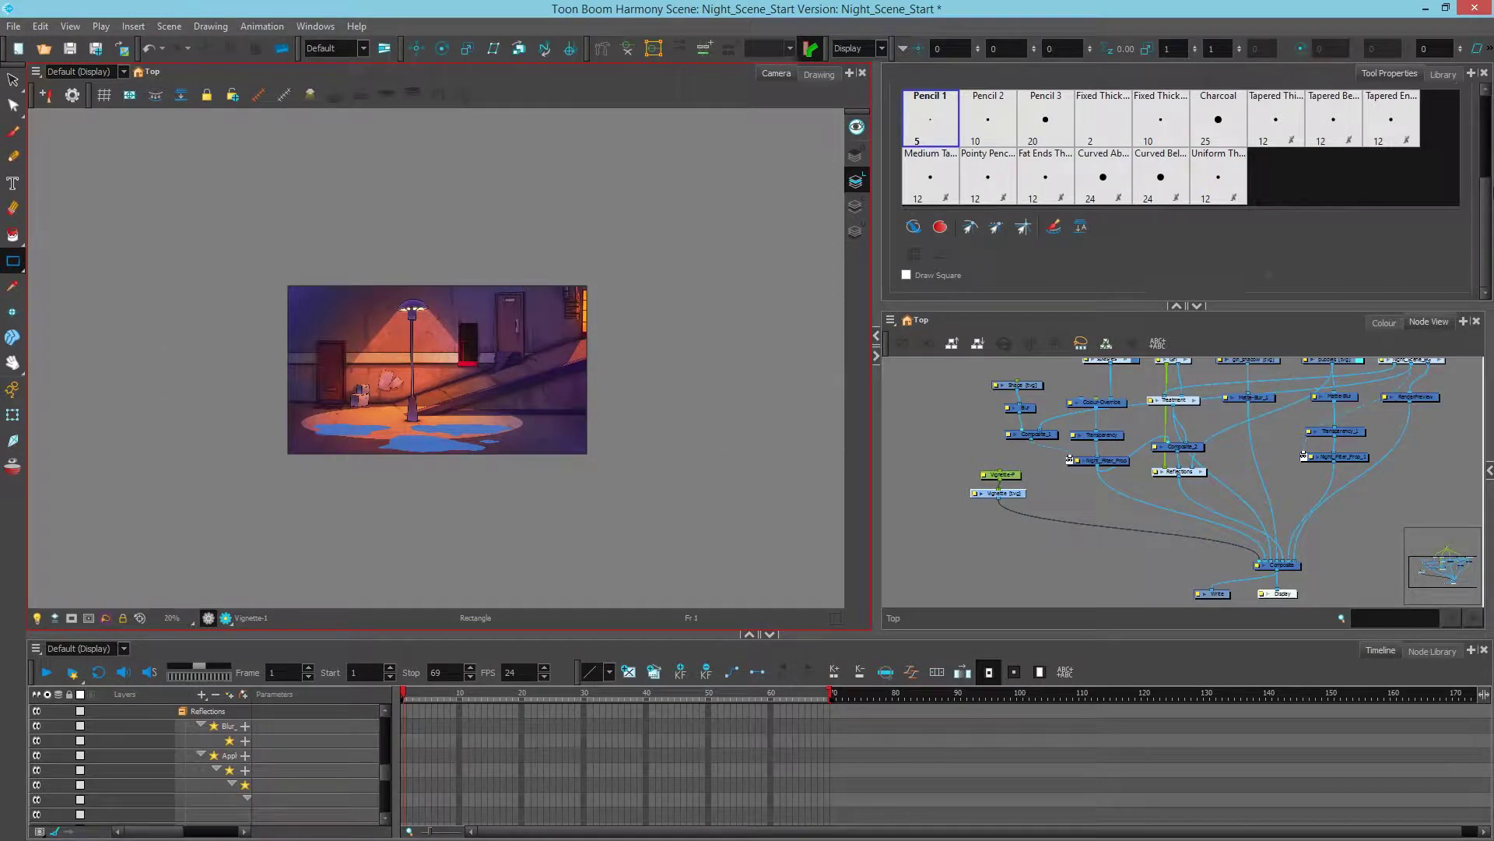
scroll(1488, 166, up, 3)
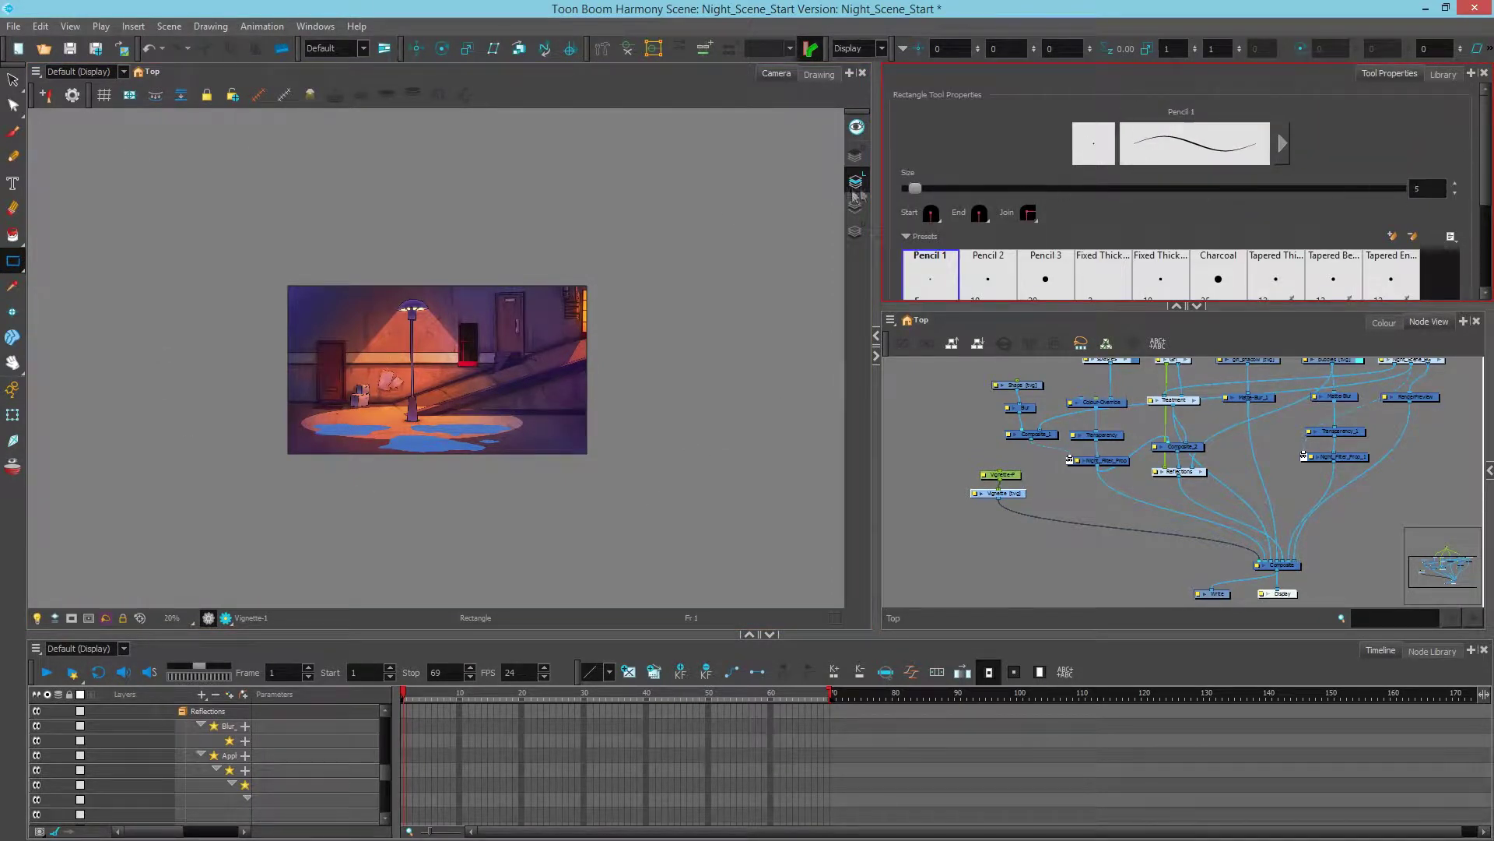
- Draw an ellipse spanning the scene in Vignette-1 and fill the area outside it black
click(15, 270)
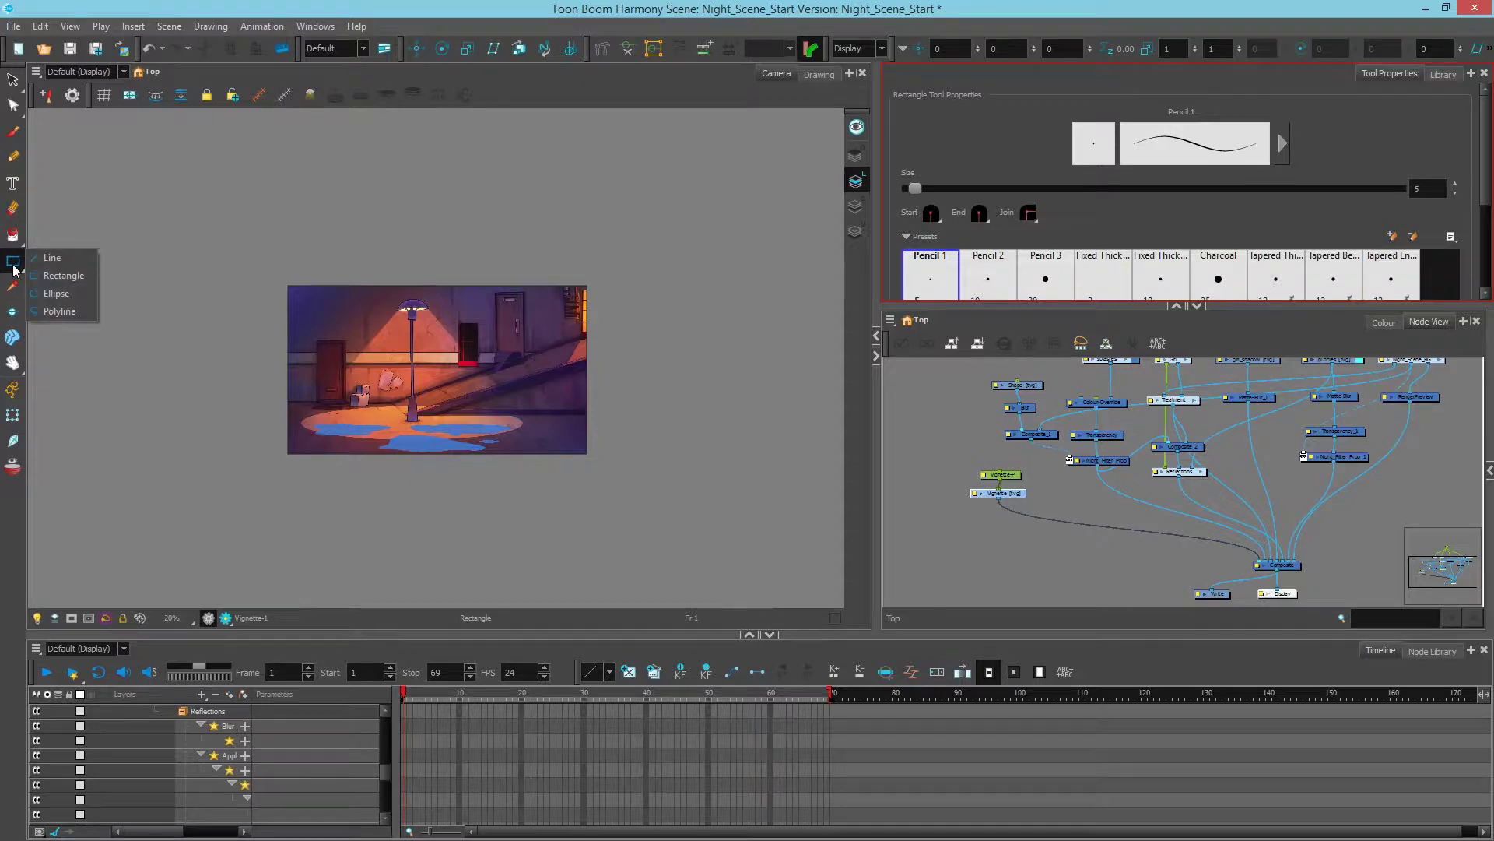
click(56, 293)
scroll(349, 295, up, 1)
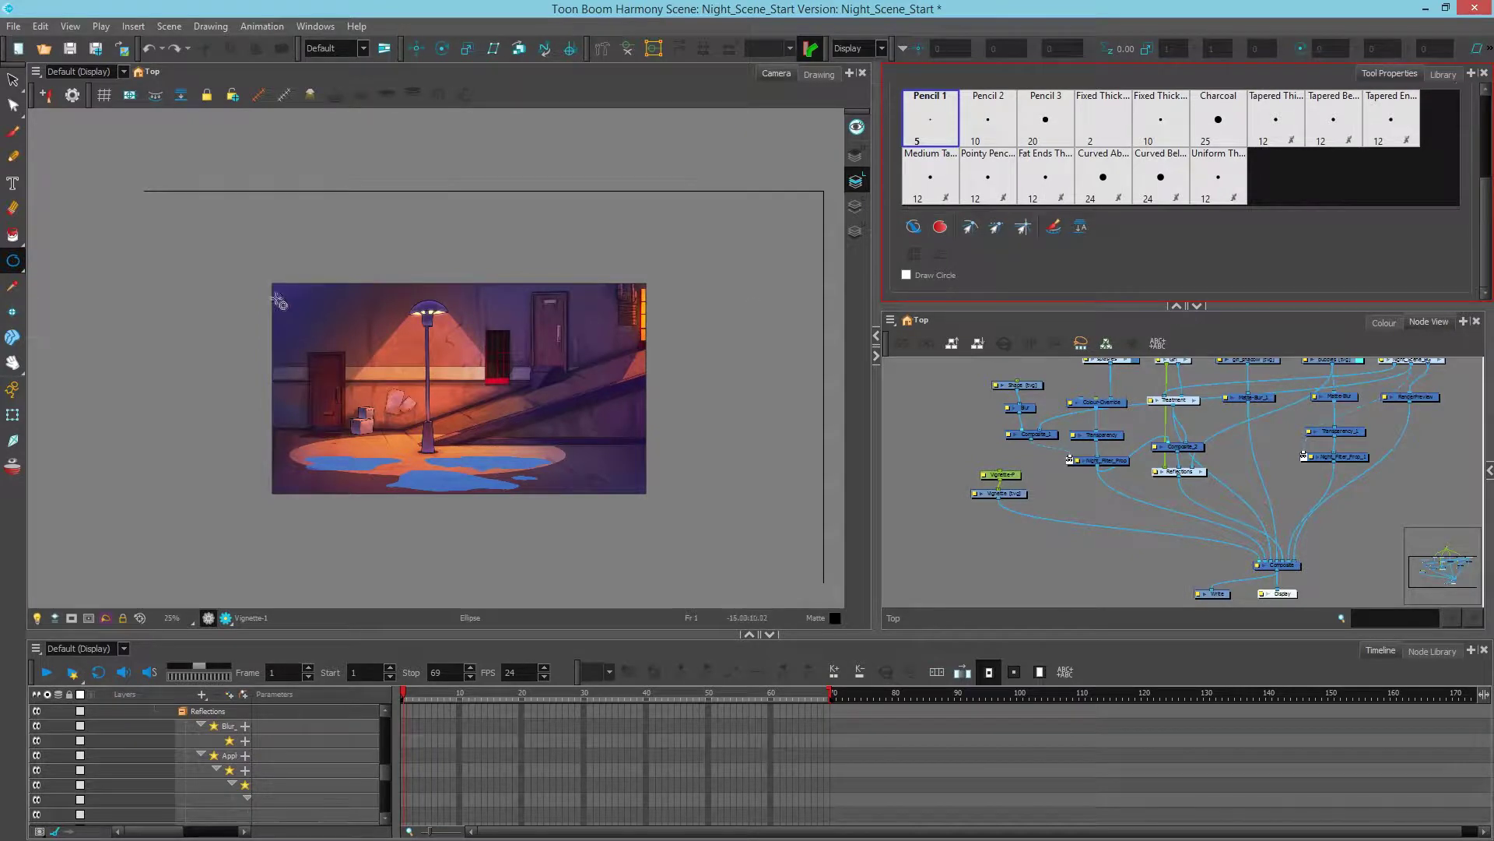
drag(278, 302, 645, 492)
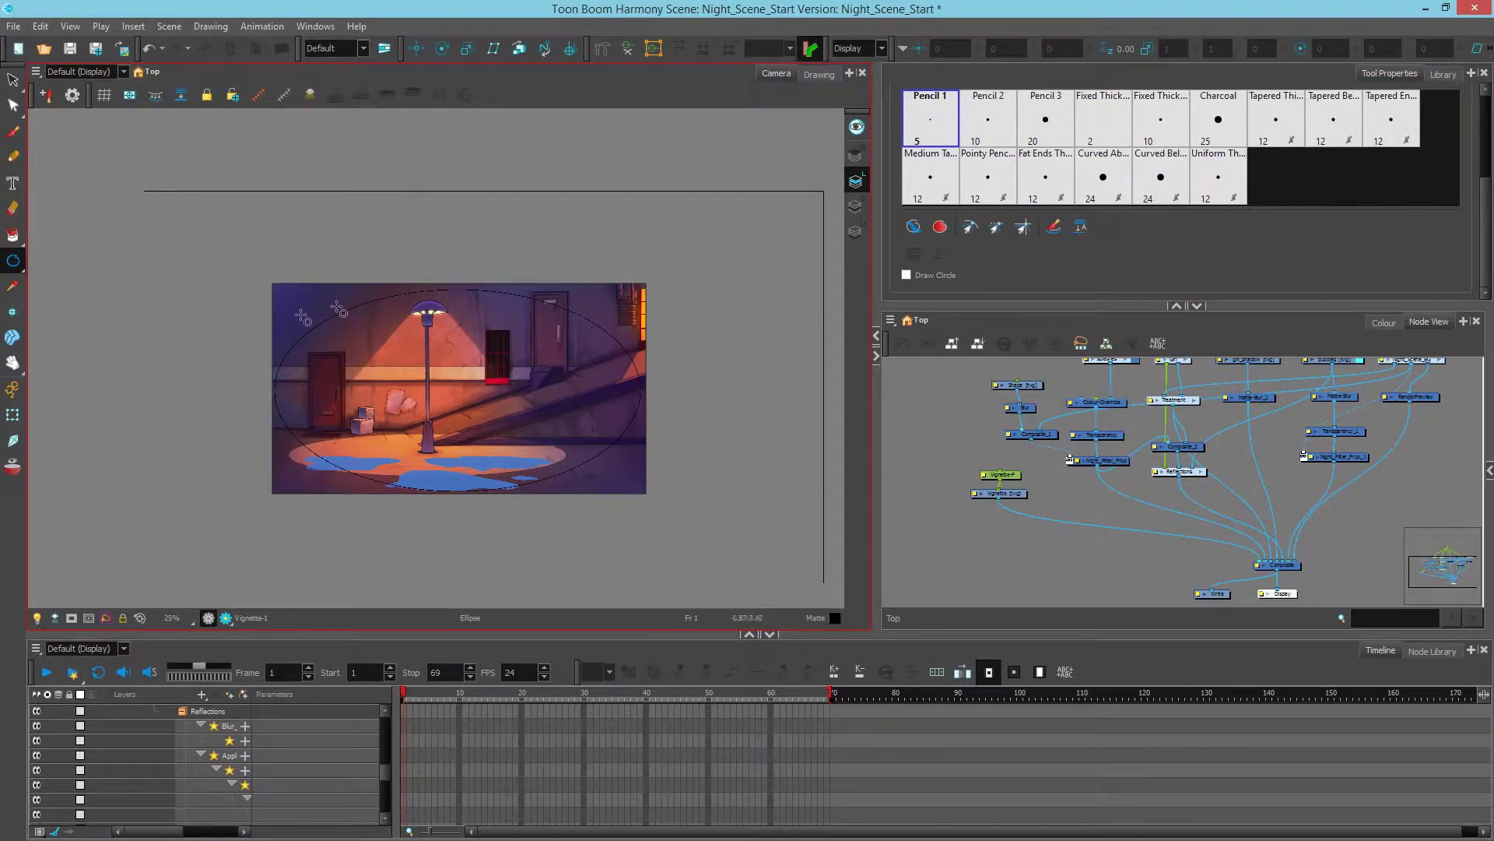
click(13, 234)
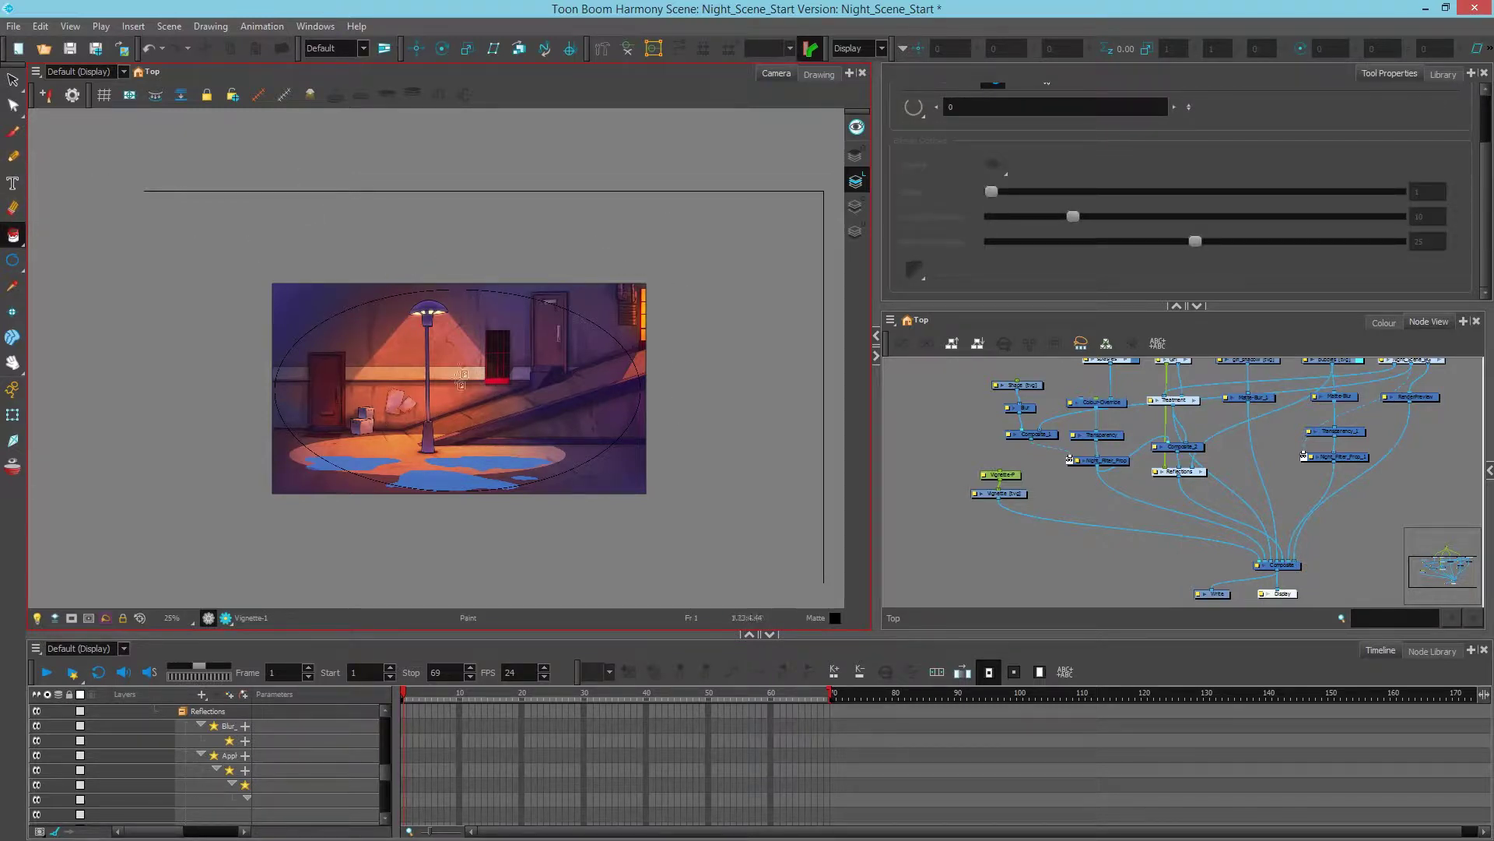
click(674, 312)
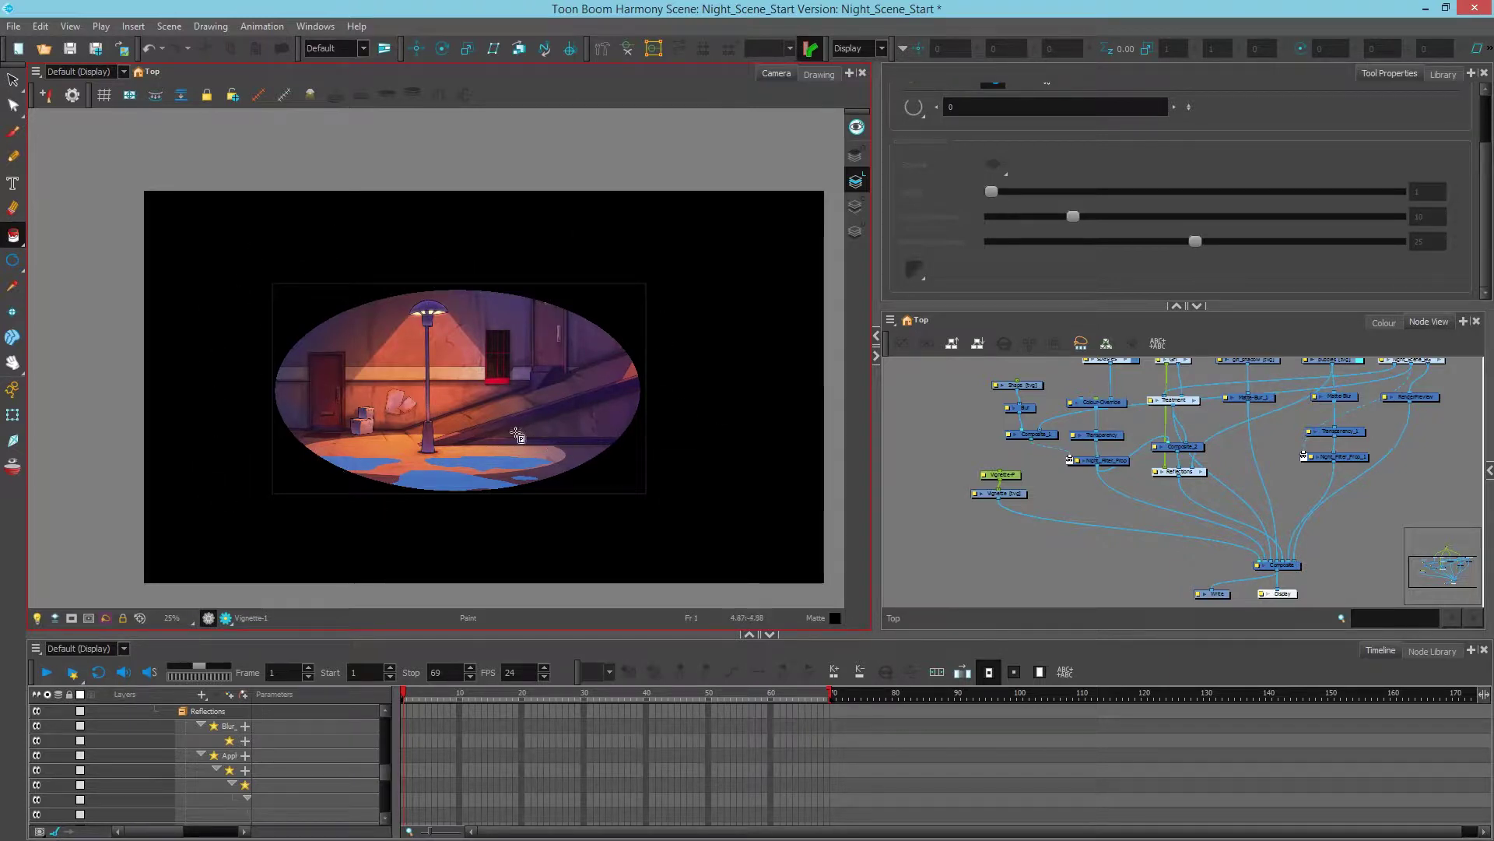
- Show the vignette drawing alone, fitted in the Drawing view, with the Select tool
click(817, 74)
key(shift+z)
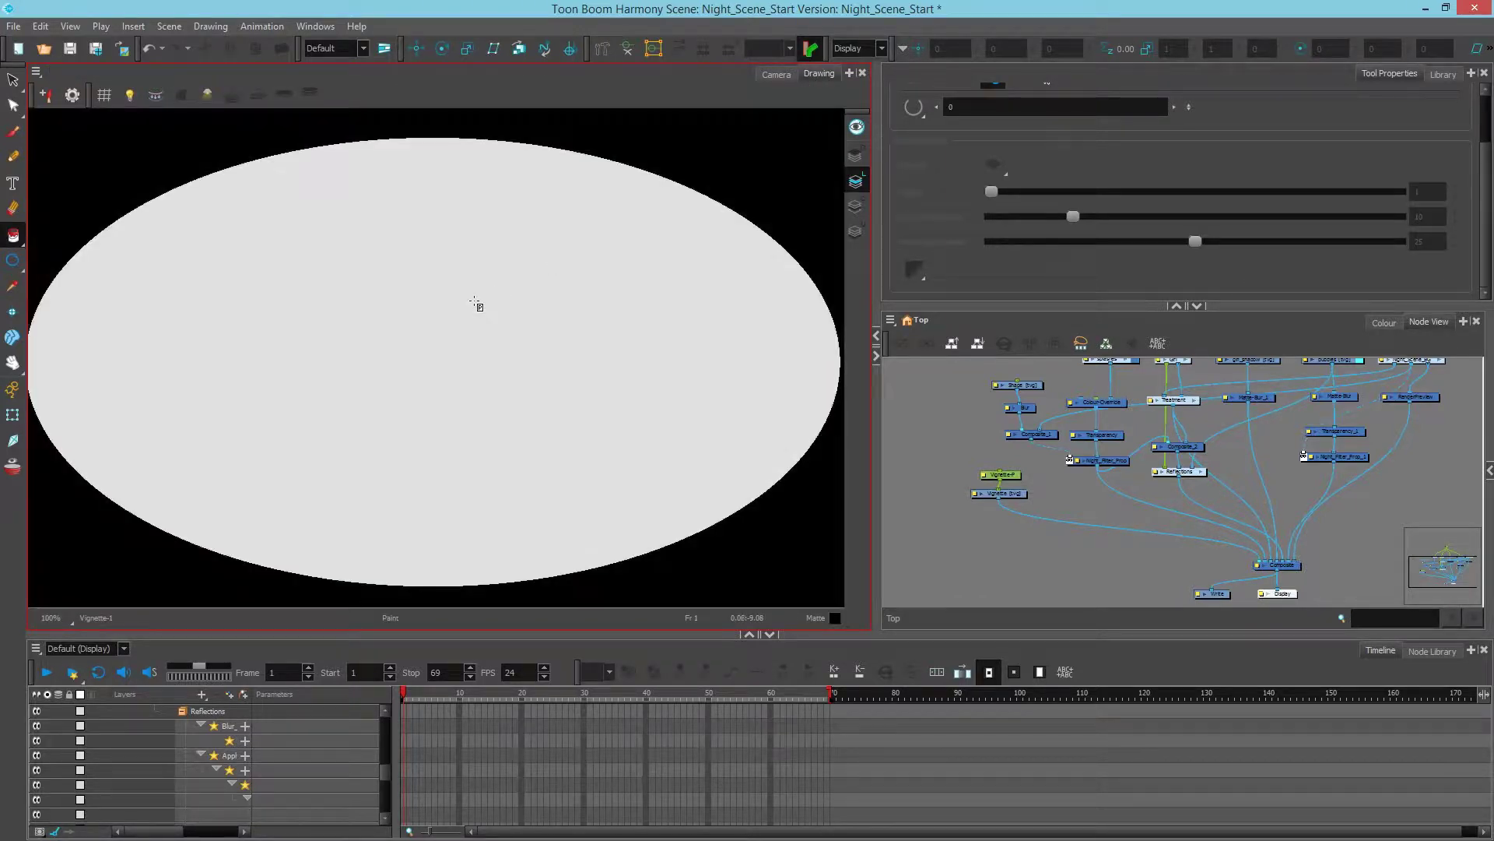
click(12, 80)
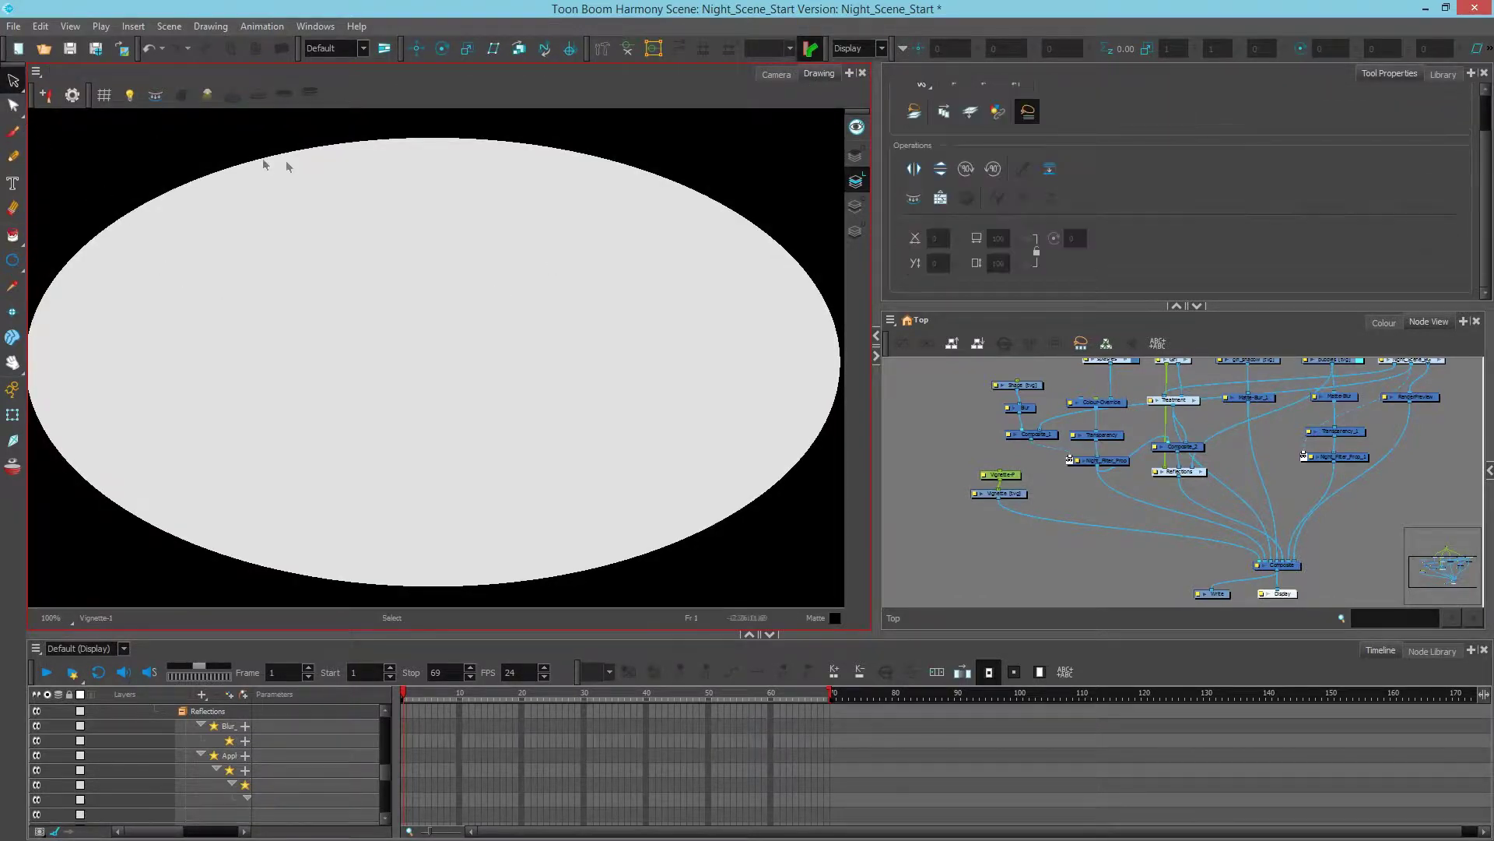
scroll(329, 143, up, 1)
scroll(328, 152, up, 1)
- Select the edge between the light and dark areas, then view the full scene through the camera
click(325, 165)
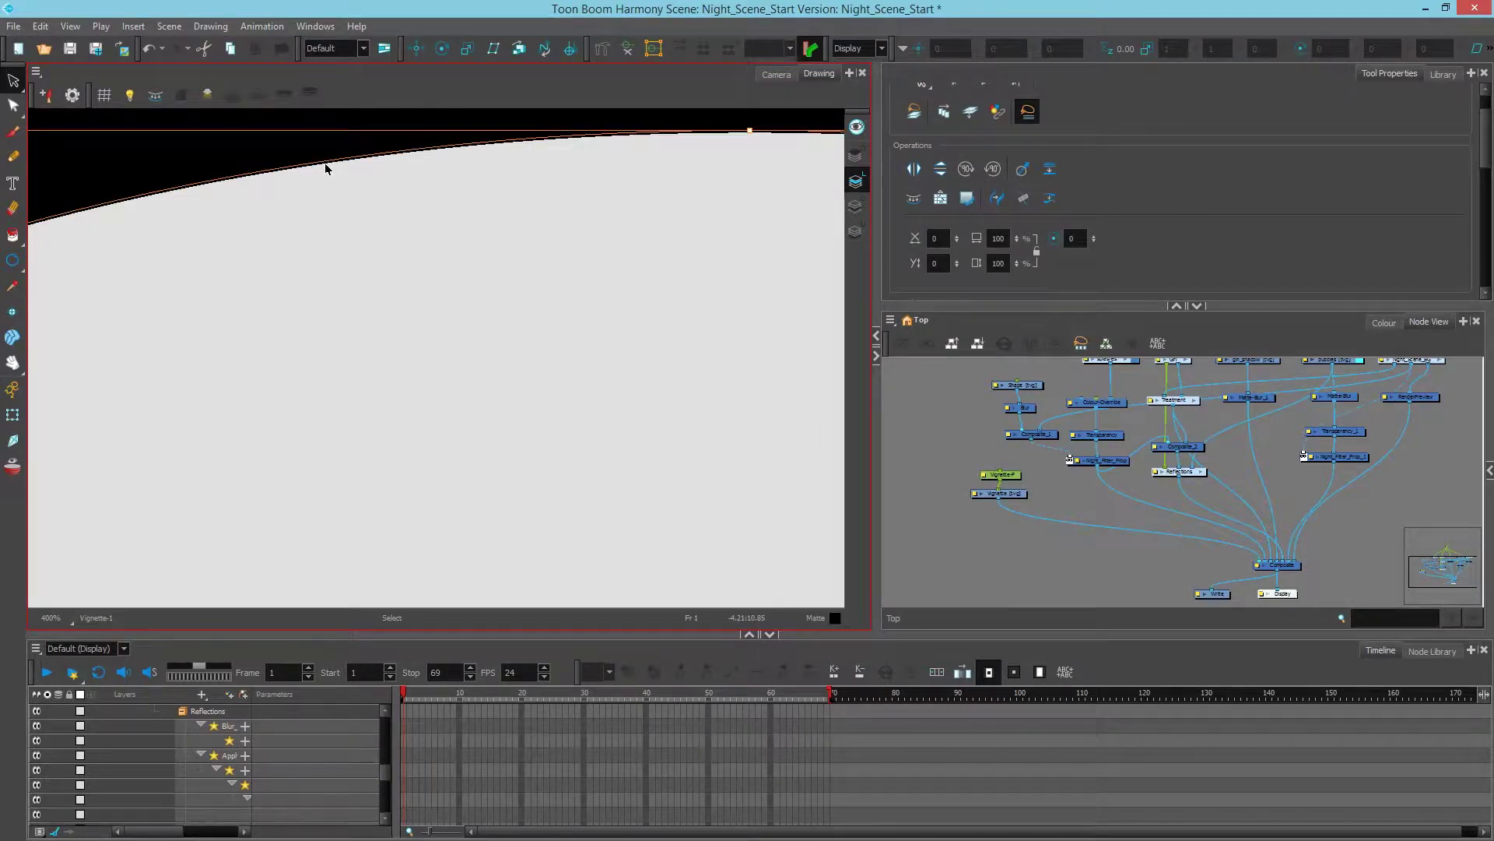
key(Escape)
scroll(327, 293, down, 2)
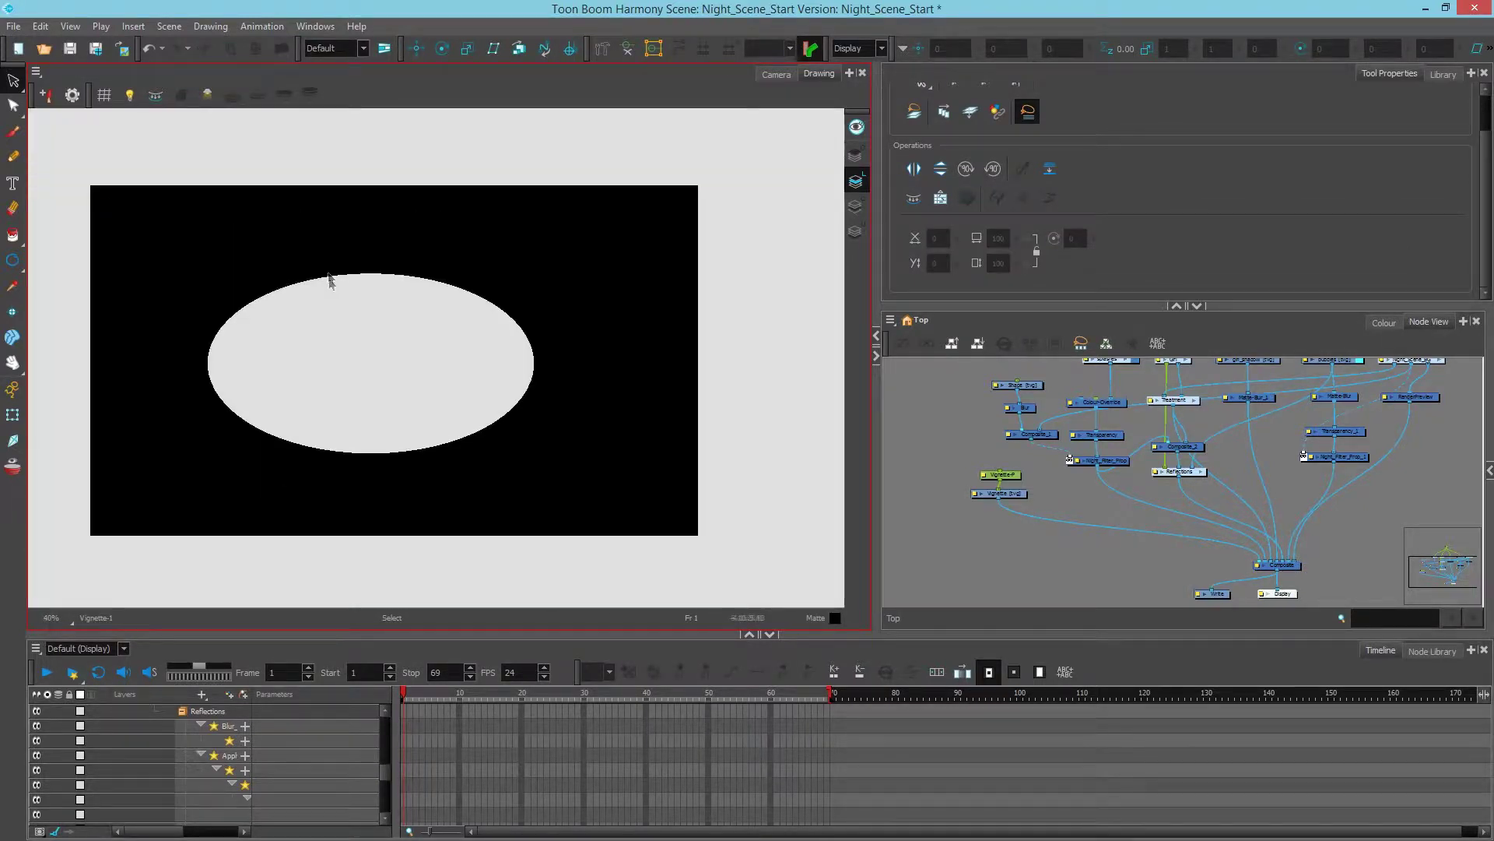
scroll(317, 168, up, 1)
scroll(315, 210, up, 1)
click(336, 297)
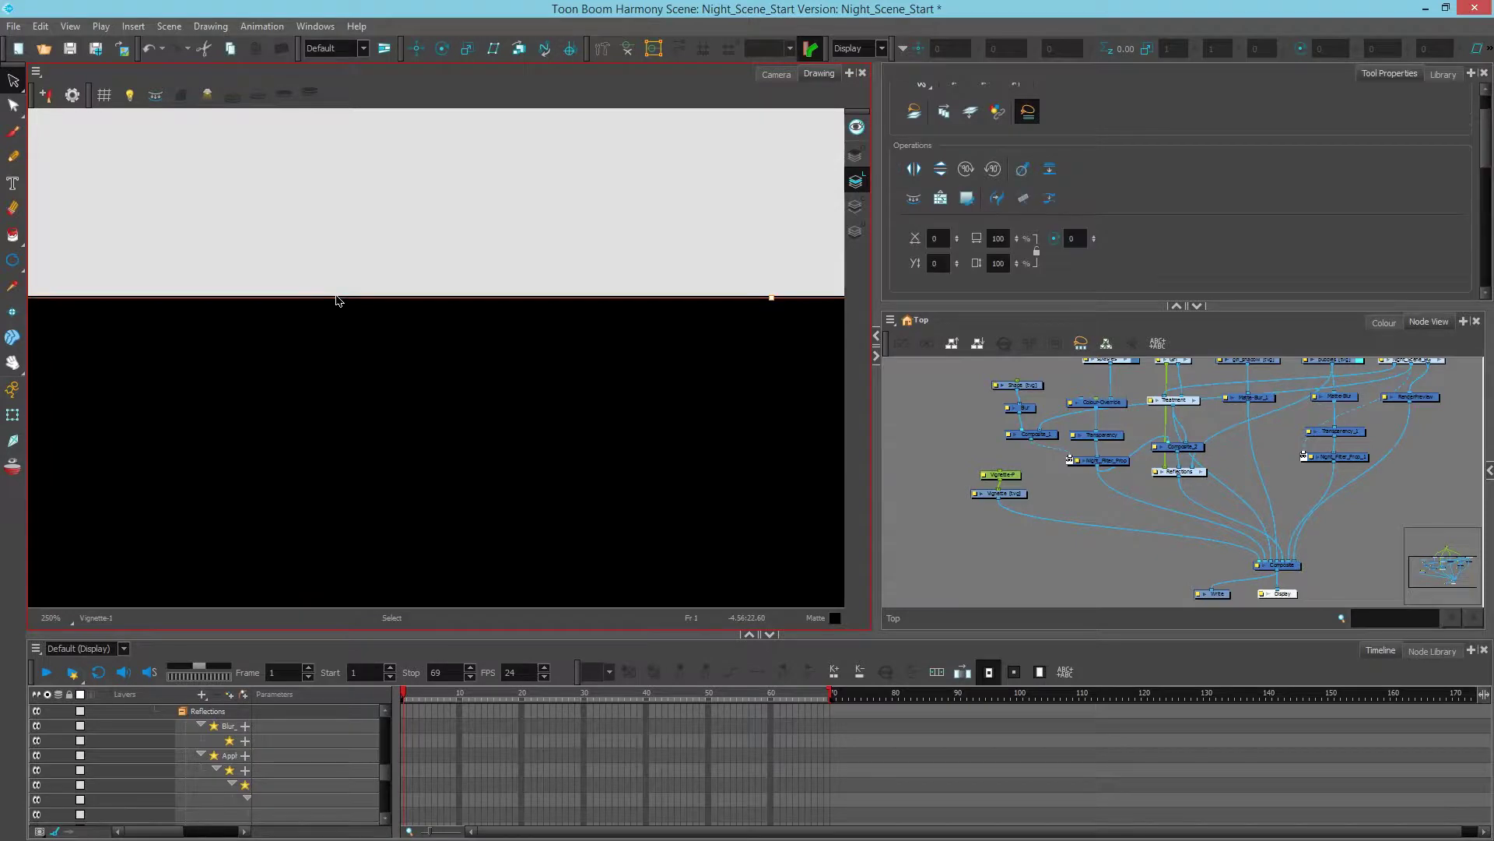
scroll(342, 280, down, 3)
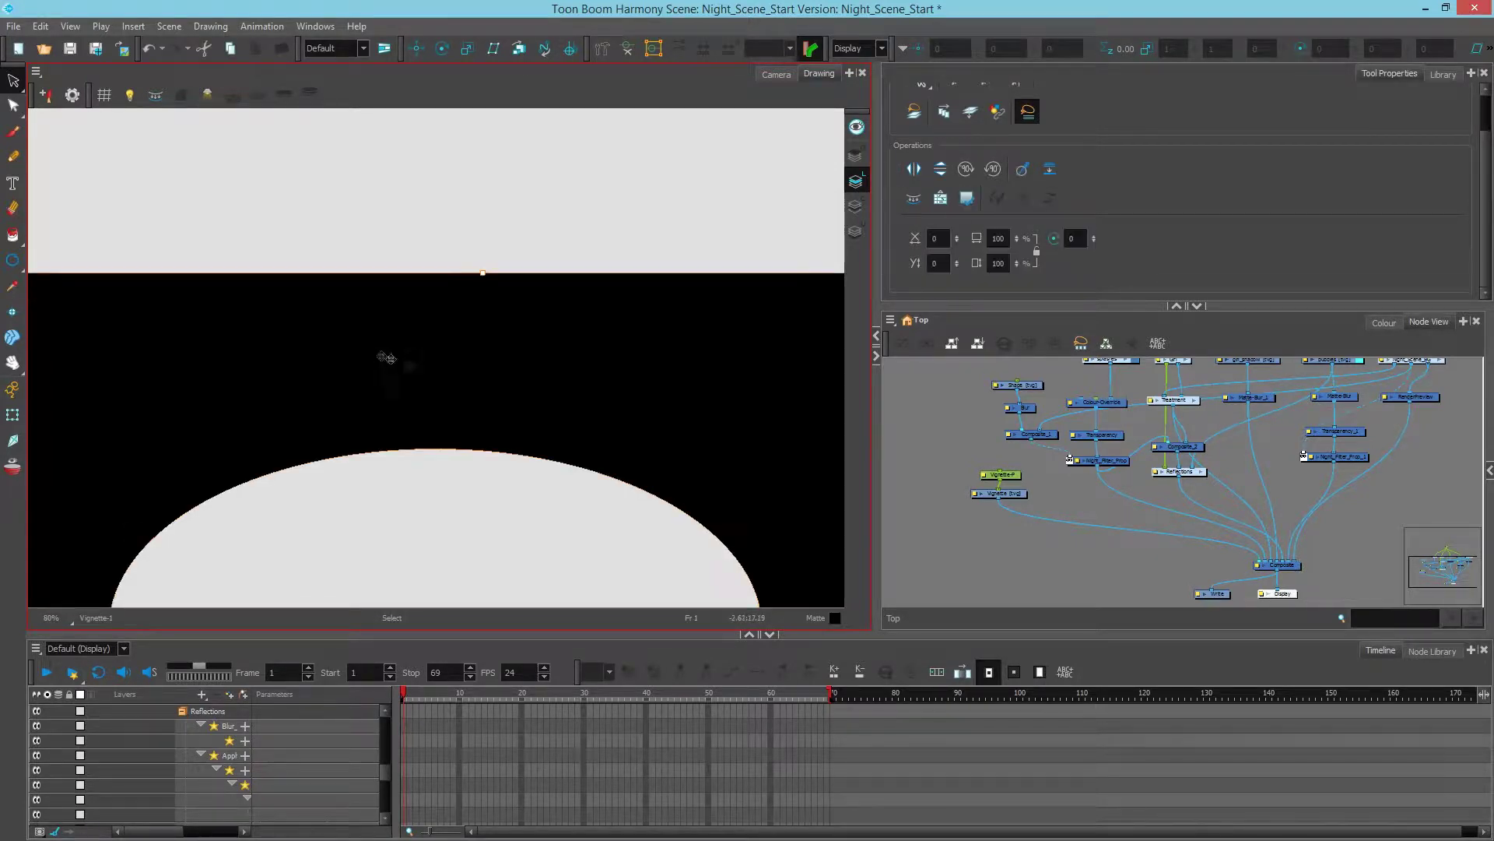
click(776, 74)
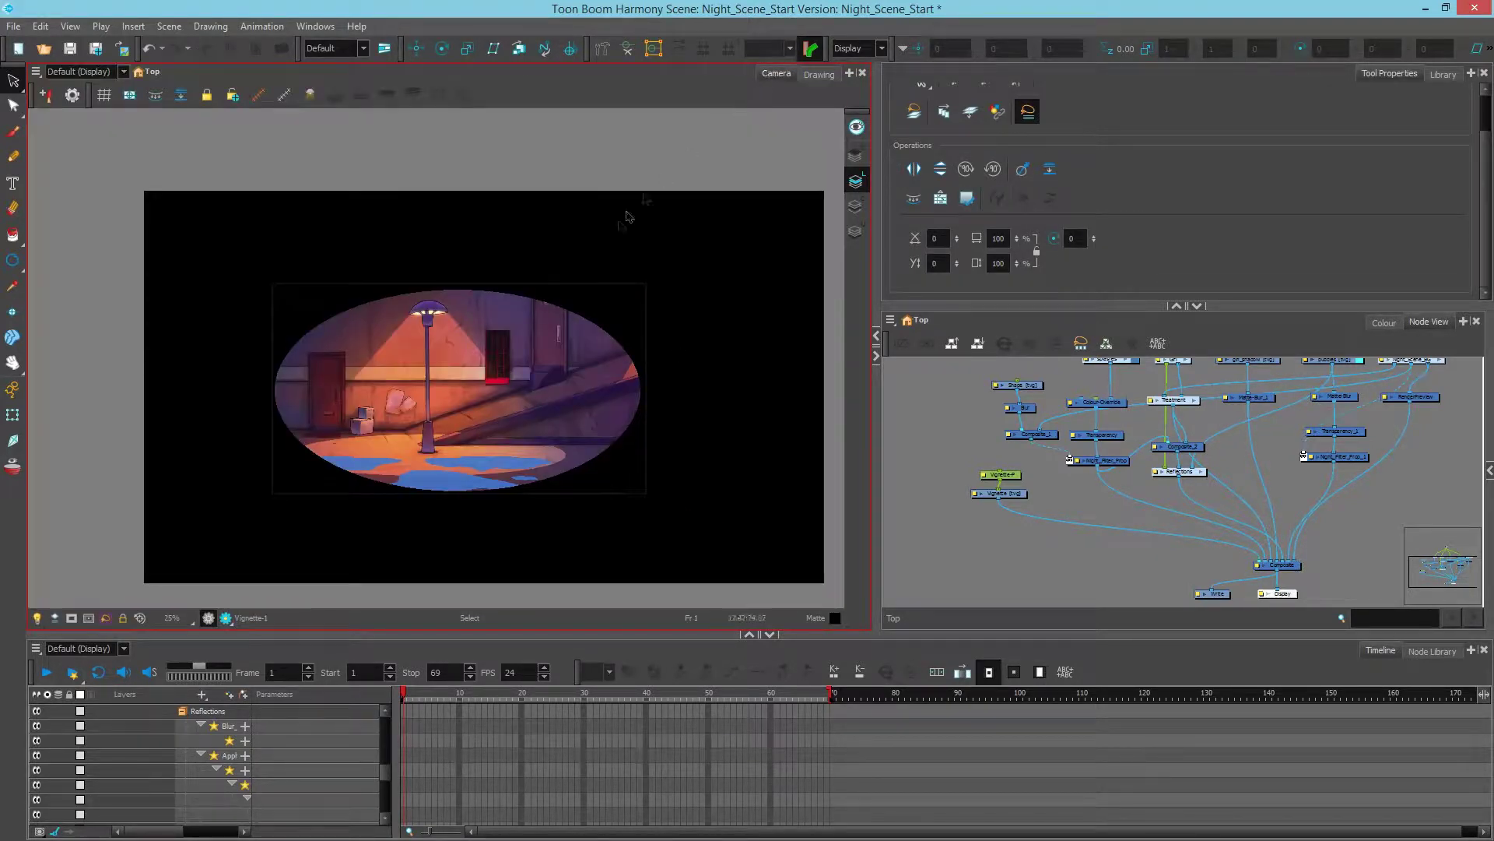
click(1015, 510)
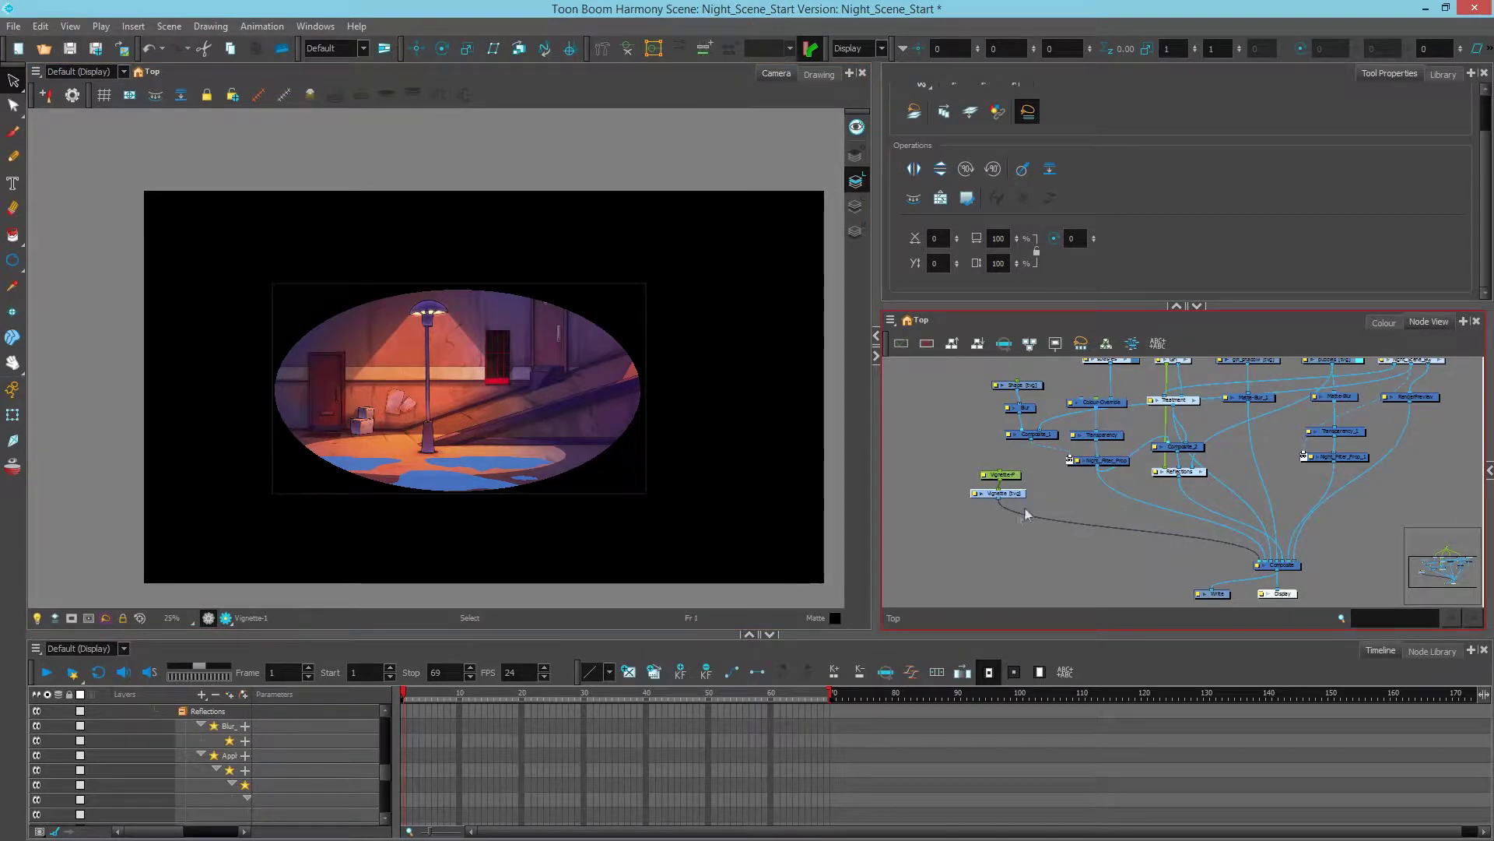
- Extend the Vignette exposure across frames 1–69 and render a preview of frame 69
click(516, 732)
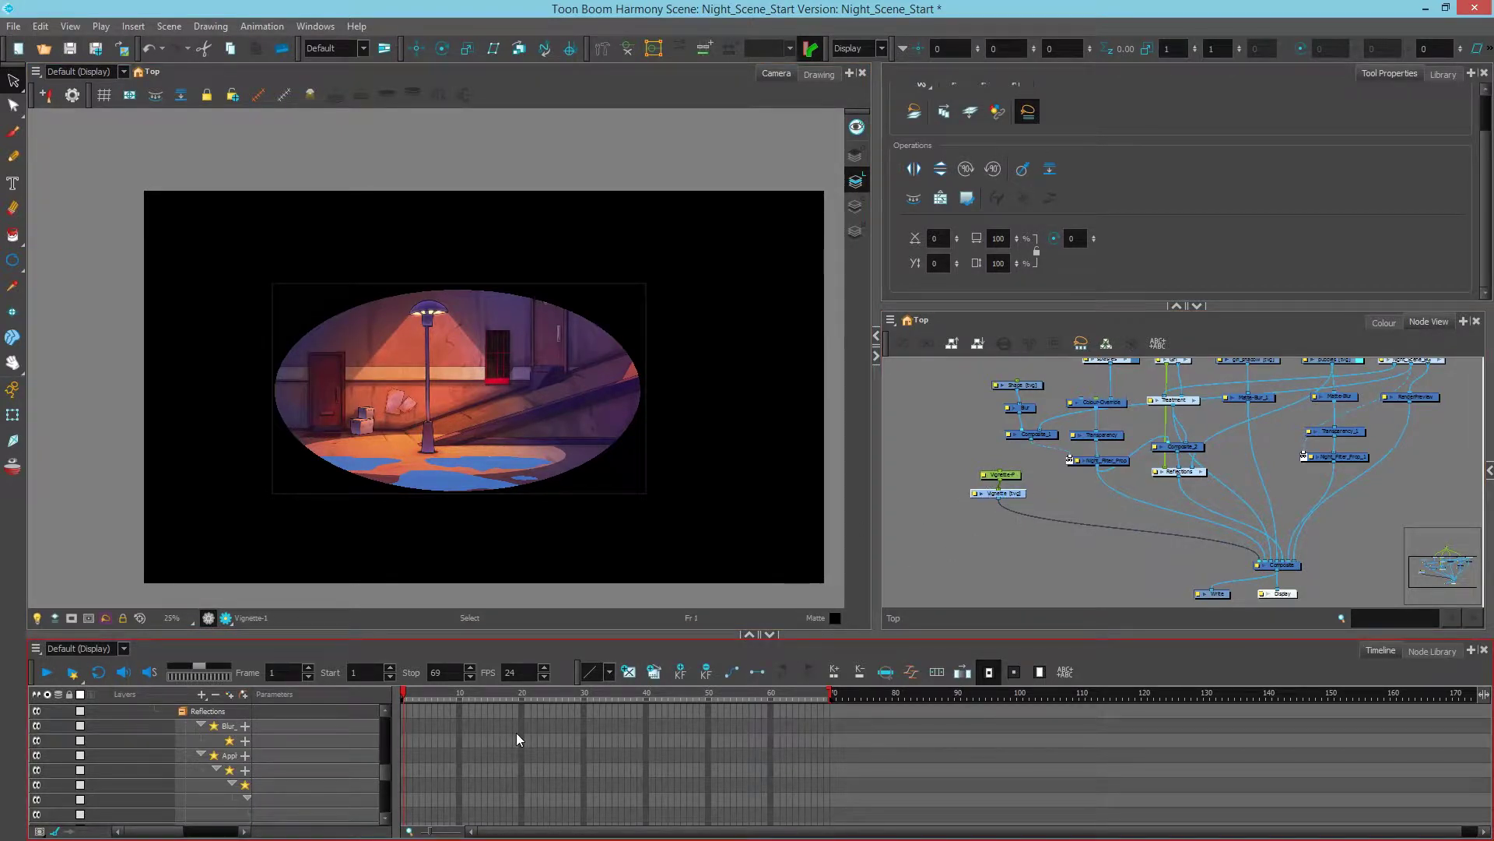
scroll(516, 731, up, 5)
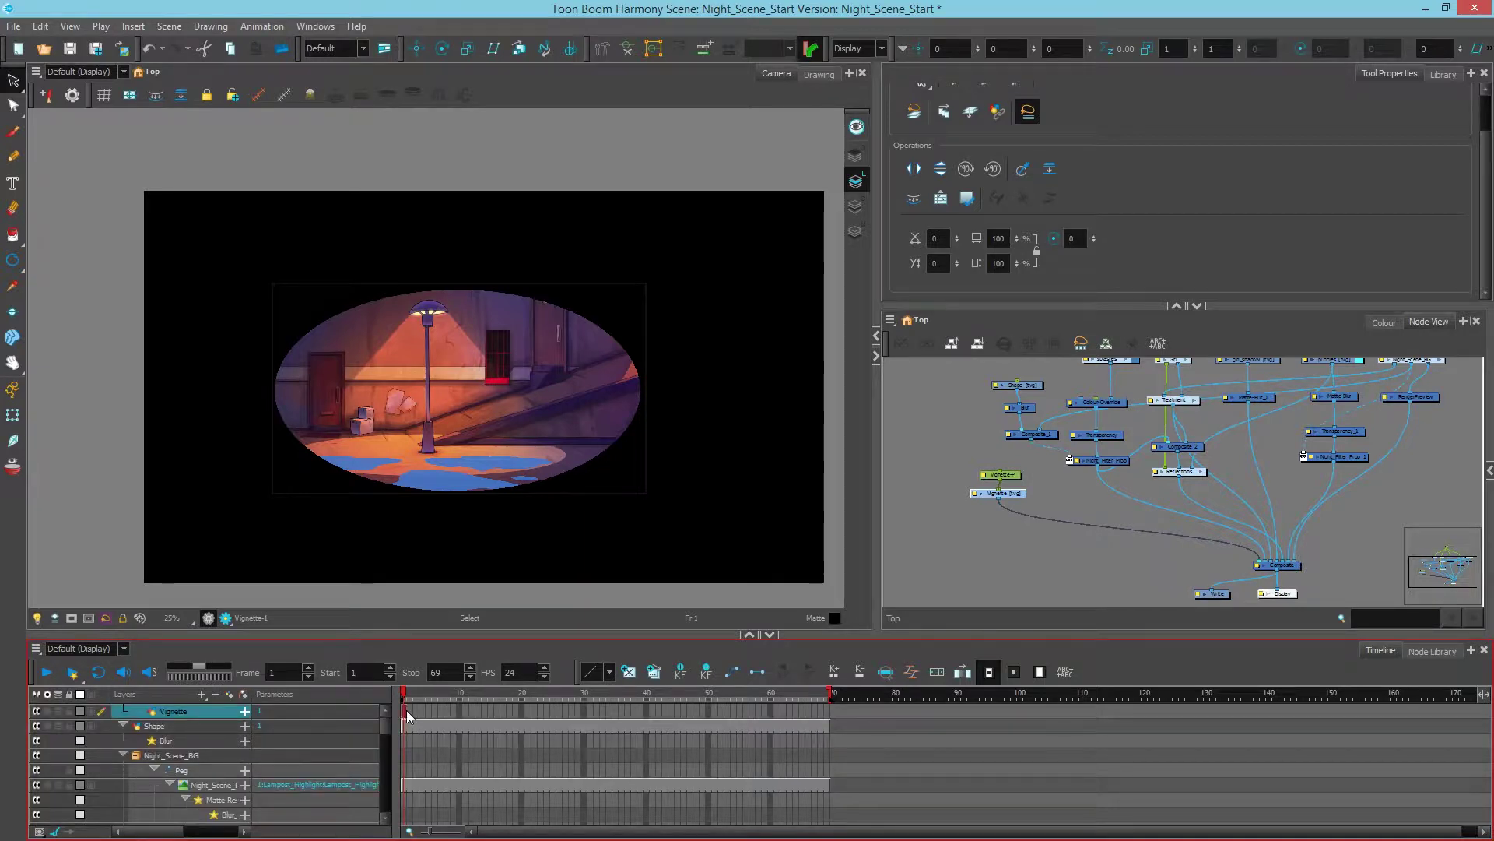
click(827, 710)
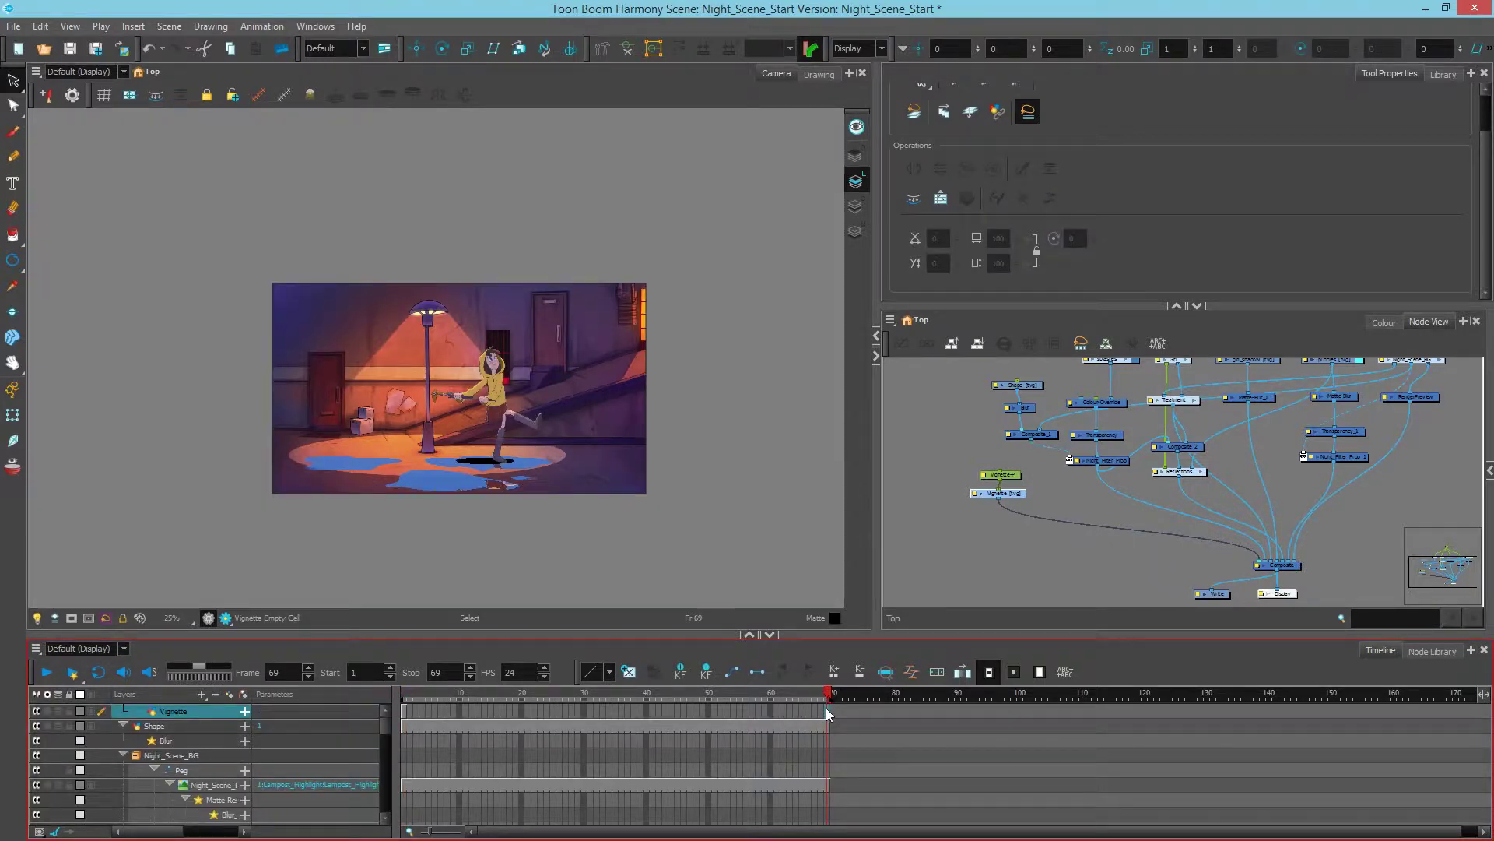
key(F5)
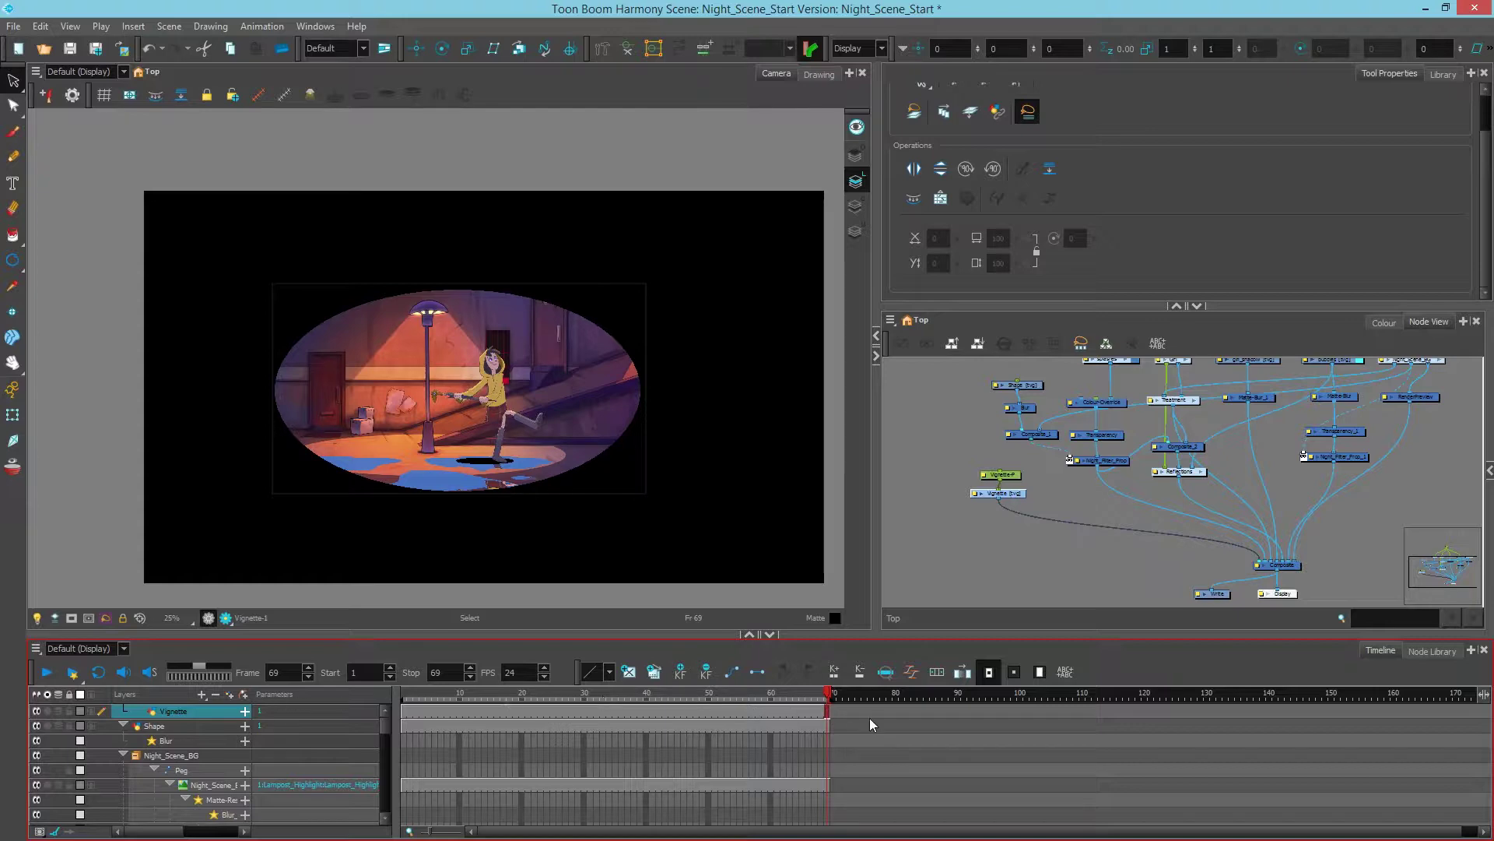
scroll(401, 459, up, 1)
drag(600, 420, 517, 458)
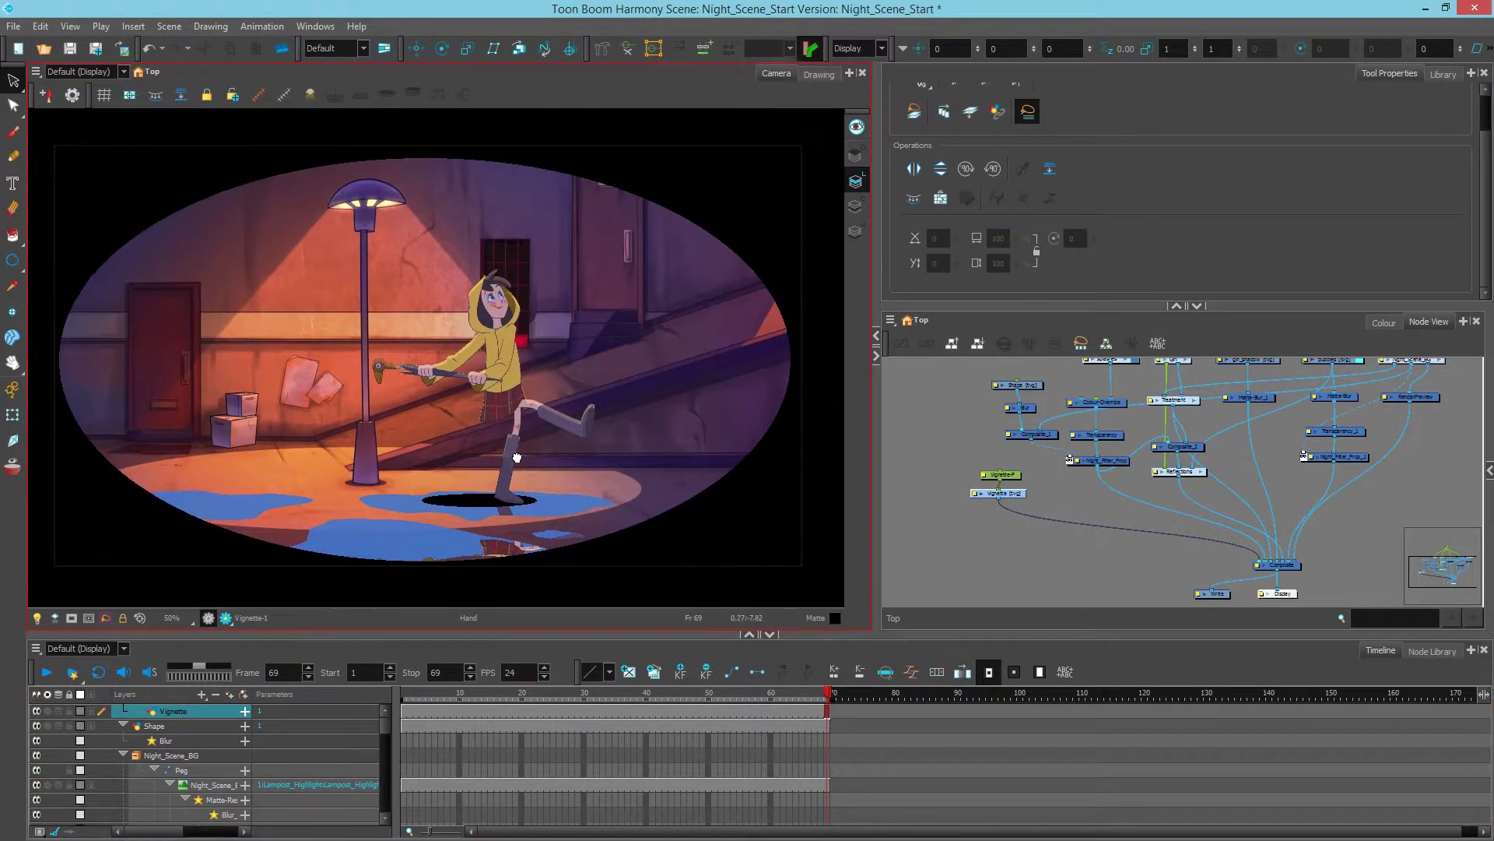
click(226, 619)
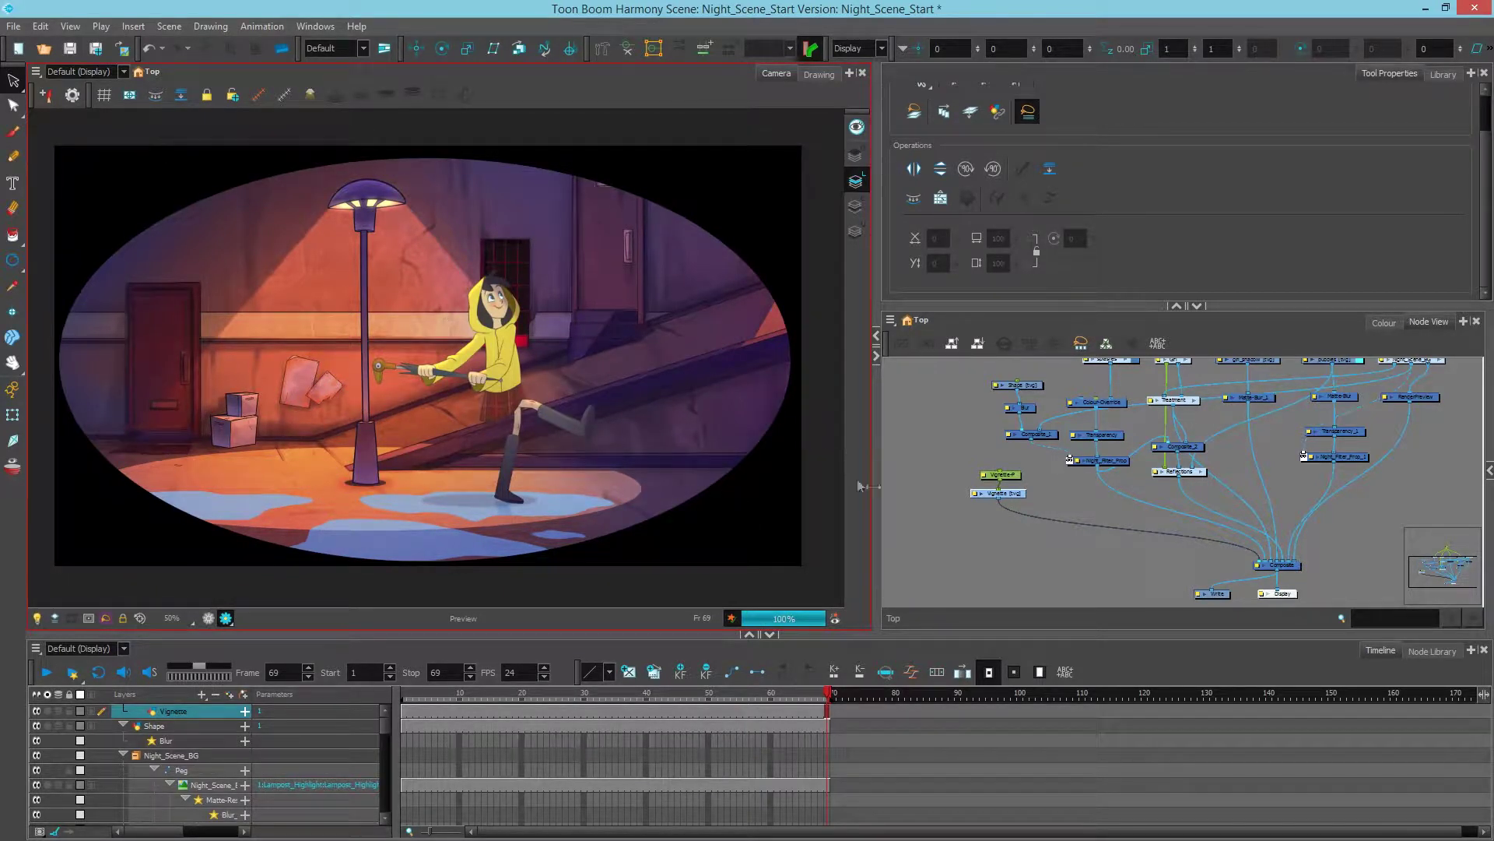
- Insert a Blur-Radial node from the Filter library between the vignette and the composite
drag(982, 541, 966, 515)
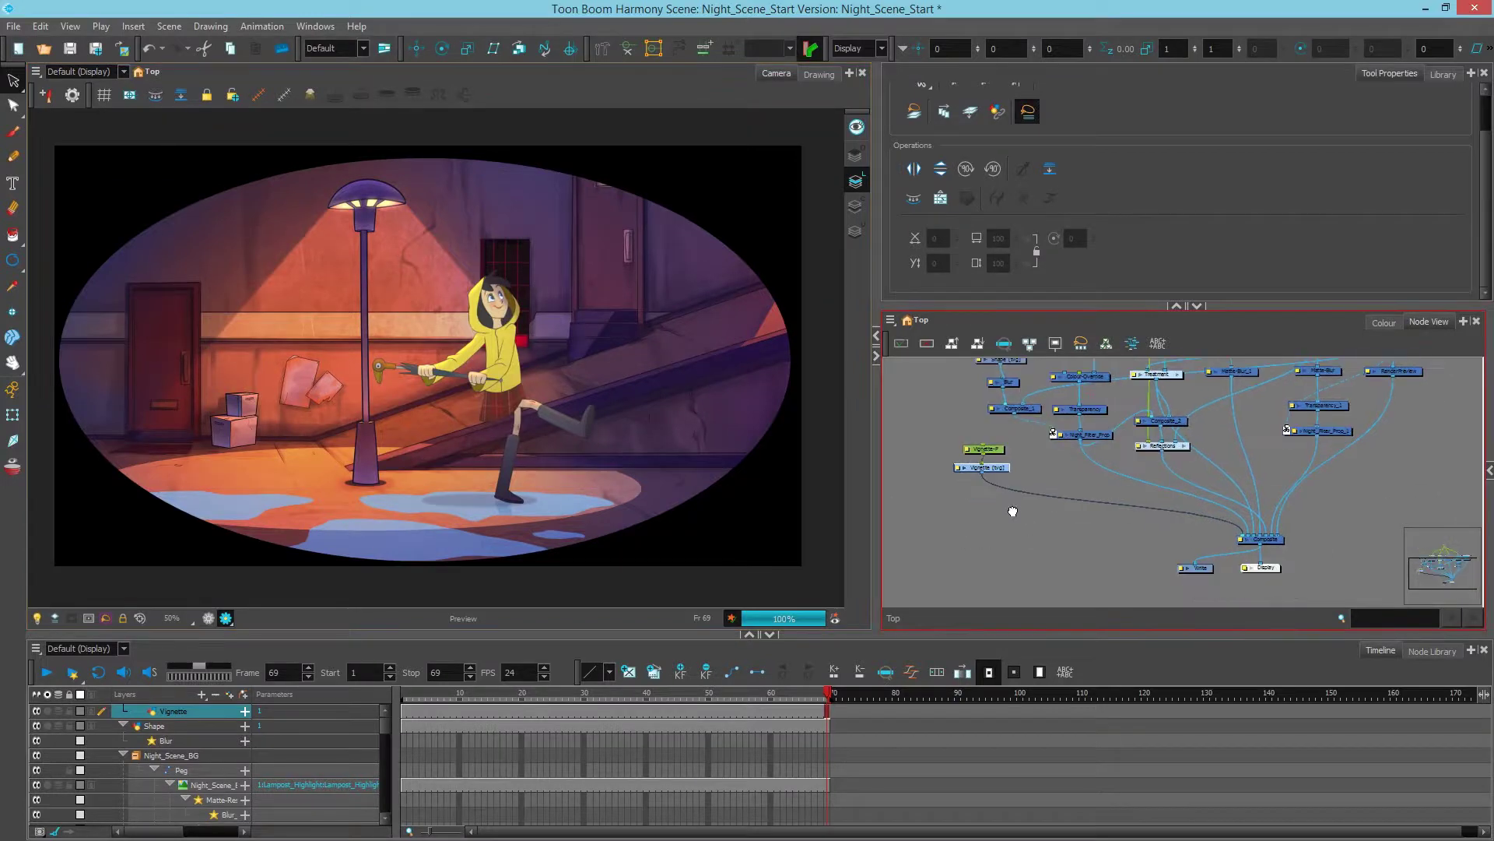
click(1432, 650)
click(222, 699)
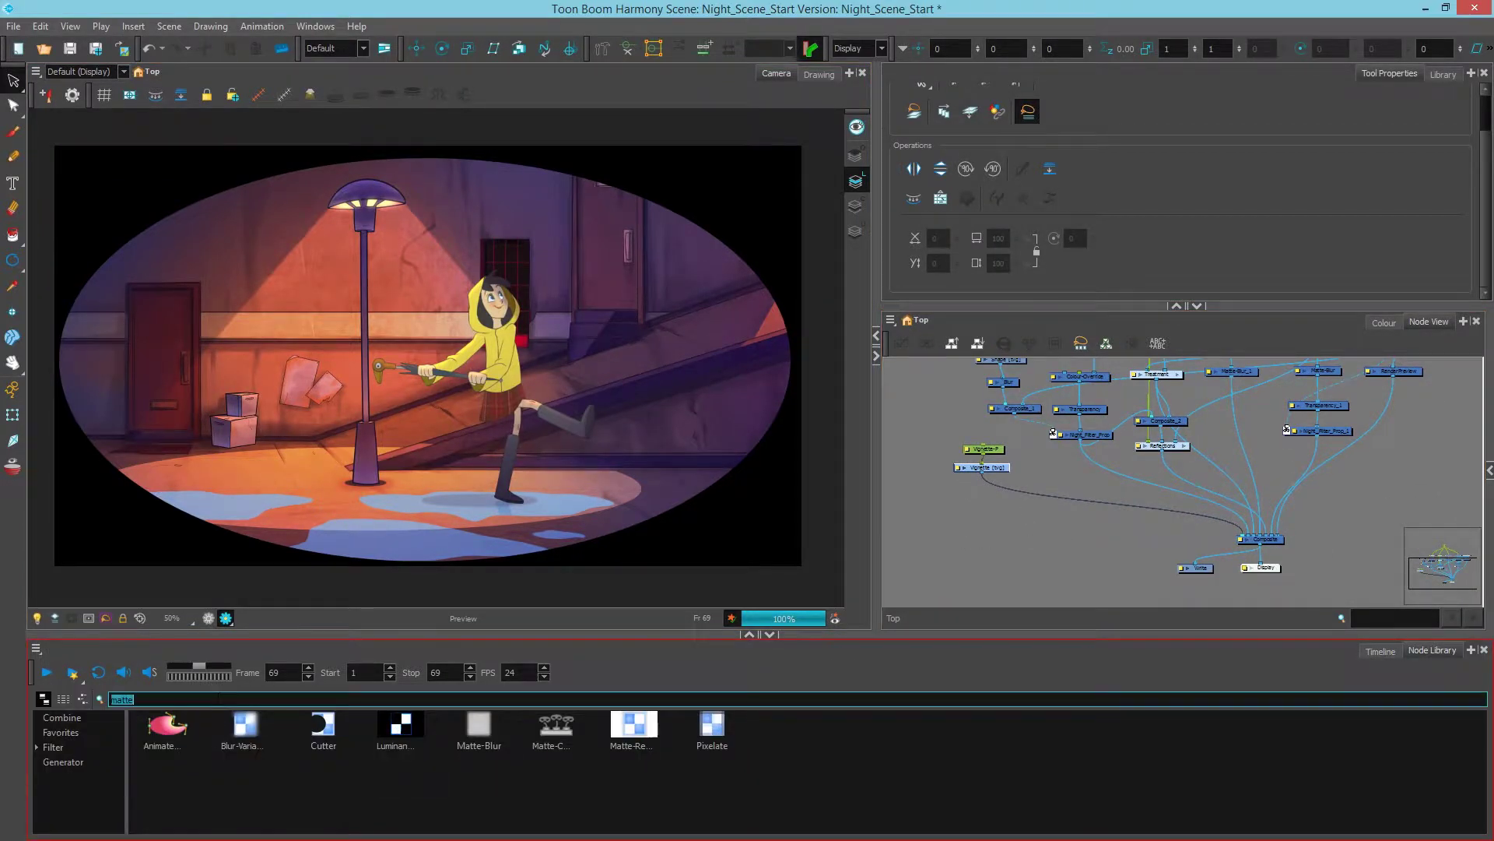
key(BackSpace)
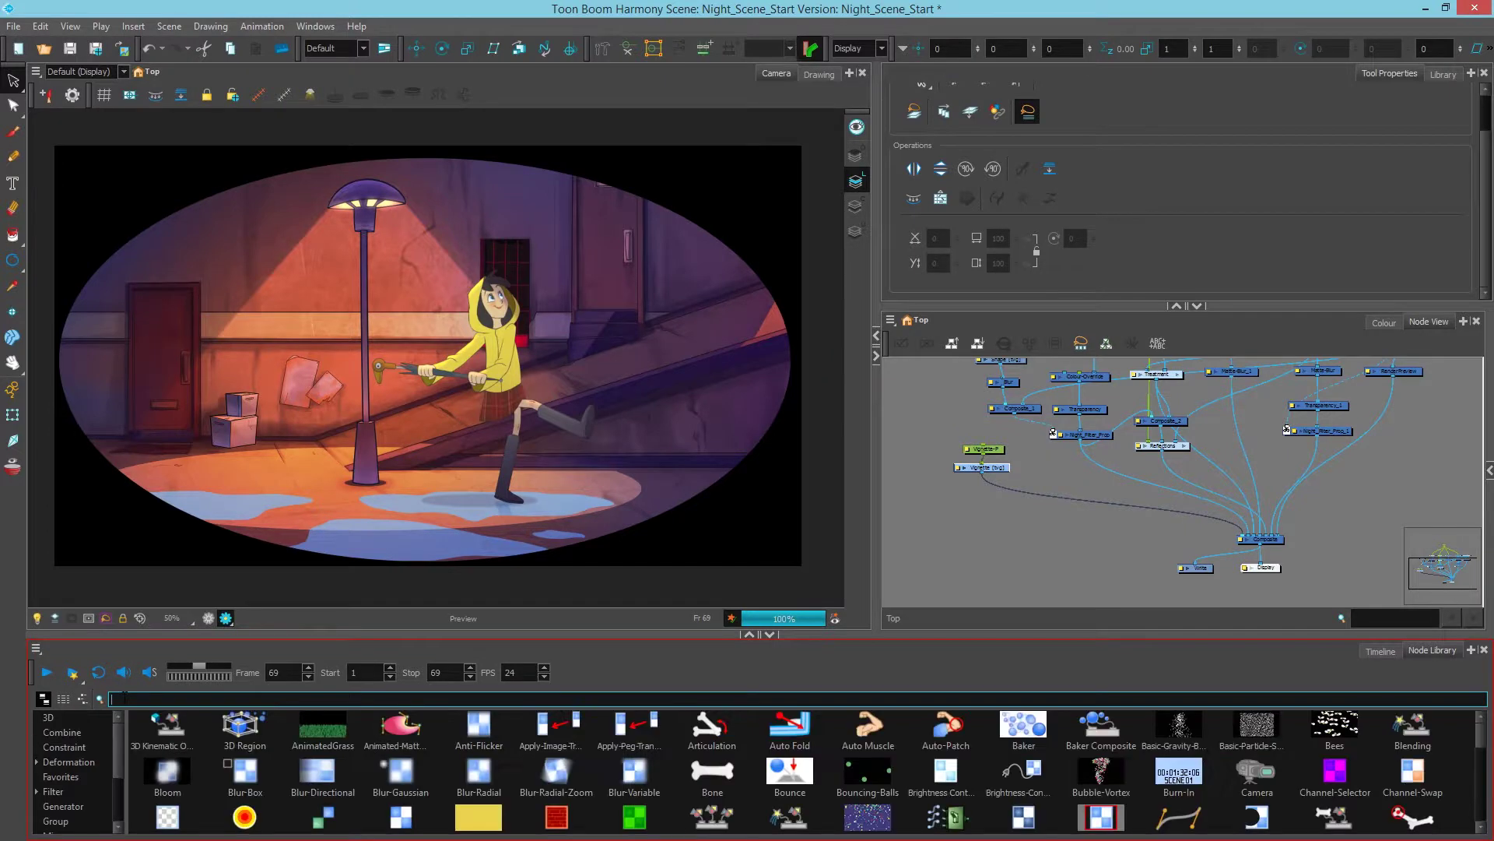
click(64, 790)
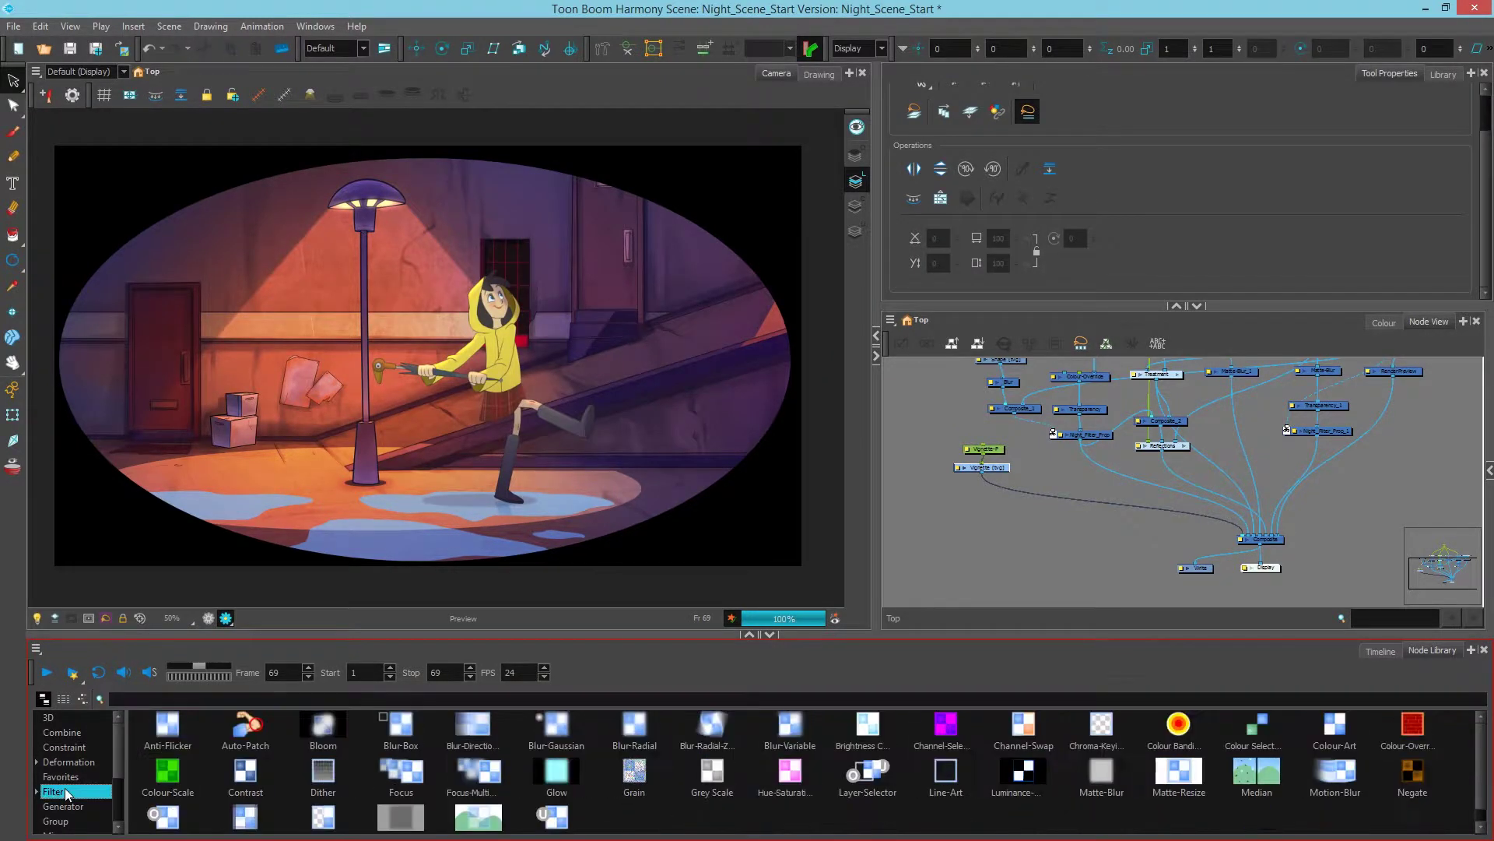
drag(629, 729, 1004, 492)
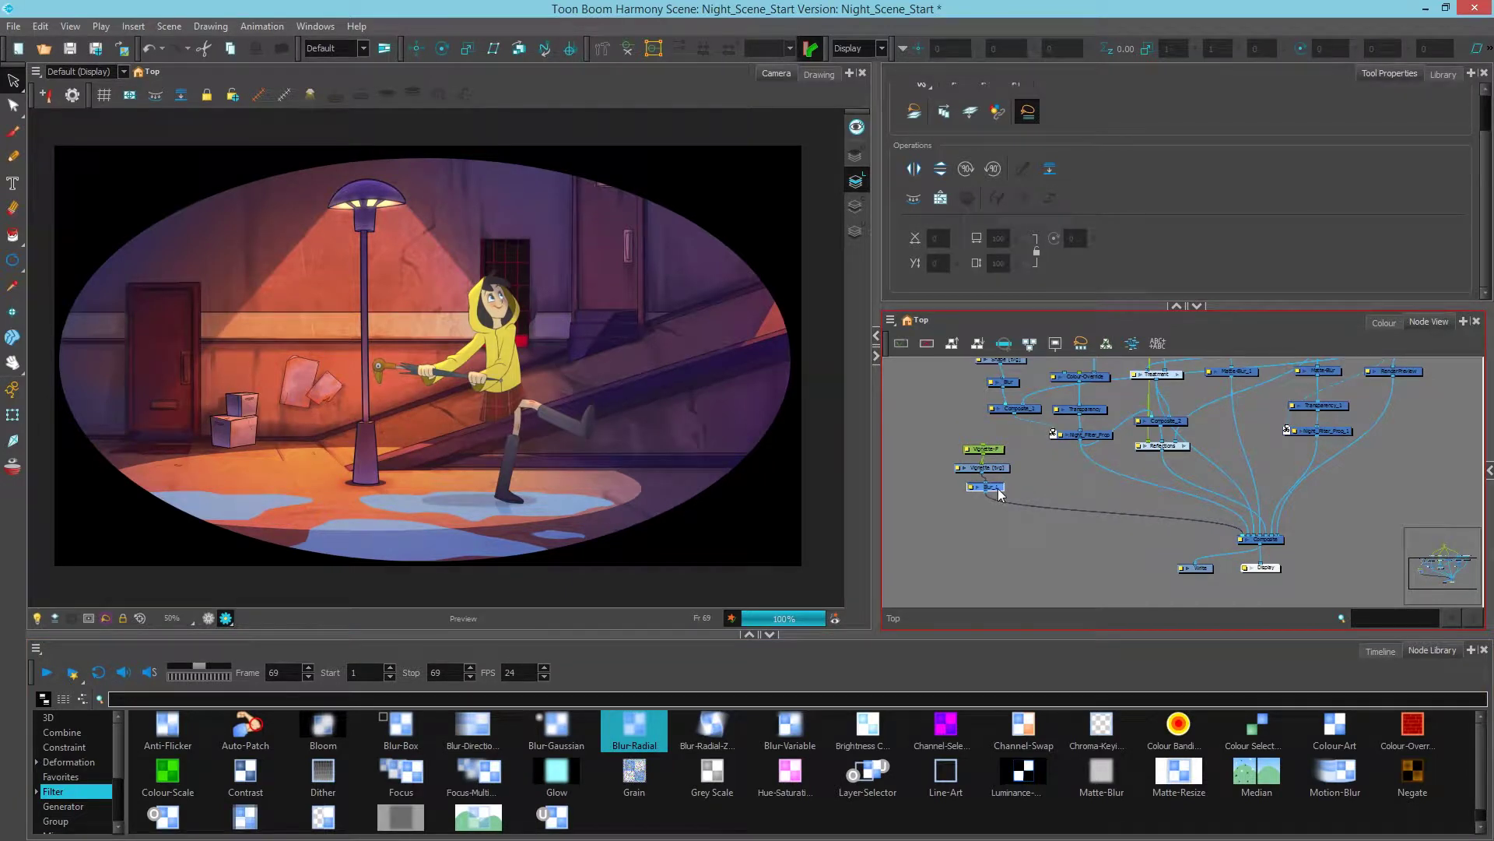
- In Blur_1 properties, turn off Truck Factor and set the radius to 100
double_click(985, 488)
click(917, 143)
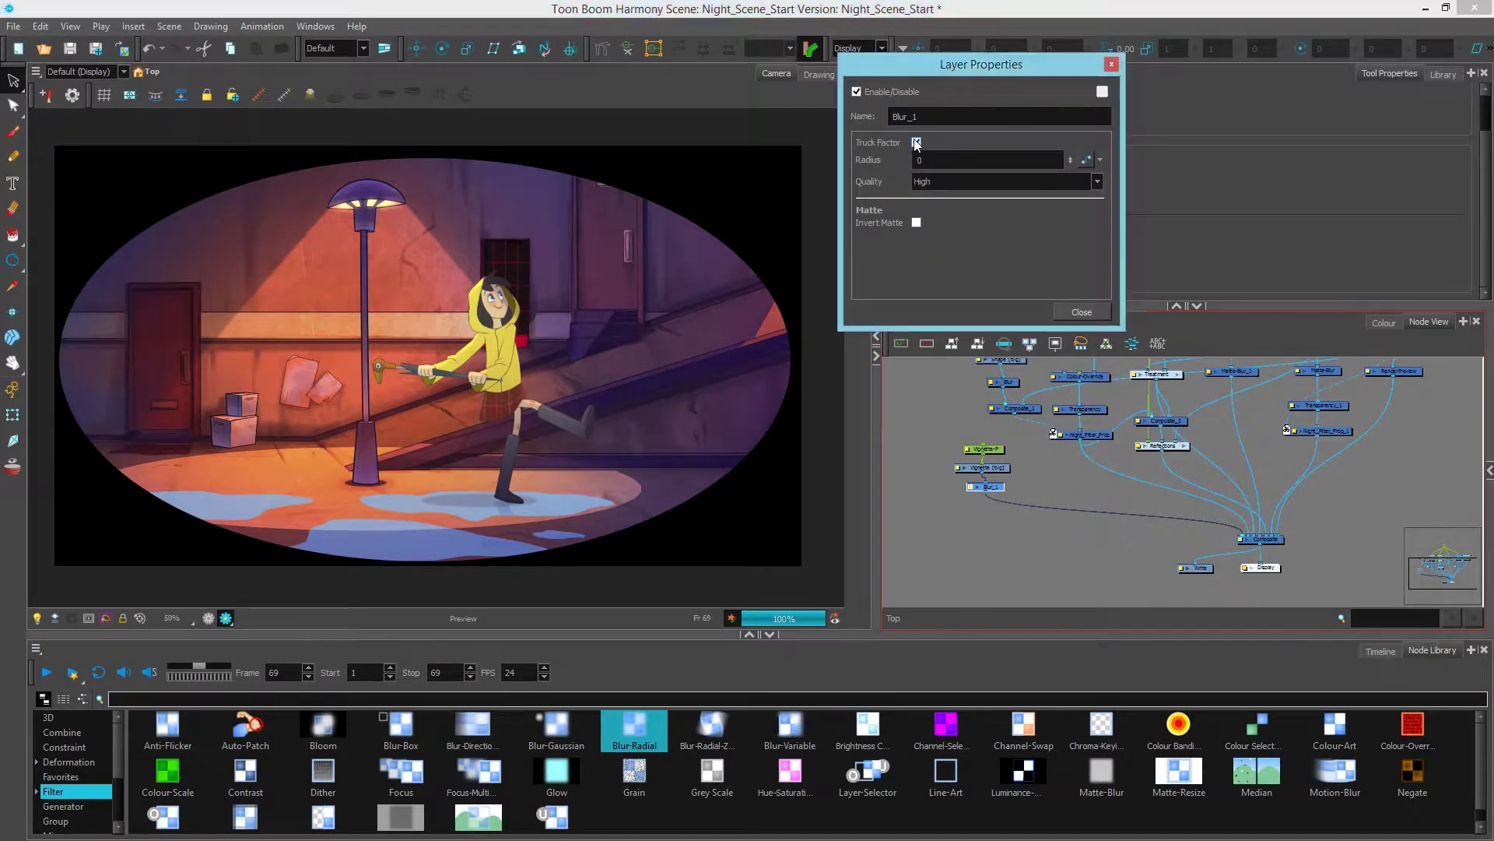
key(Tab)
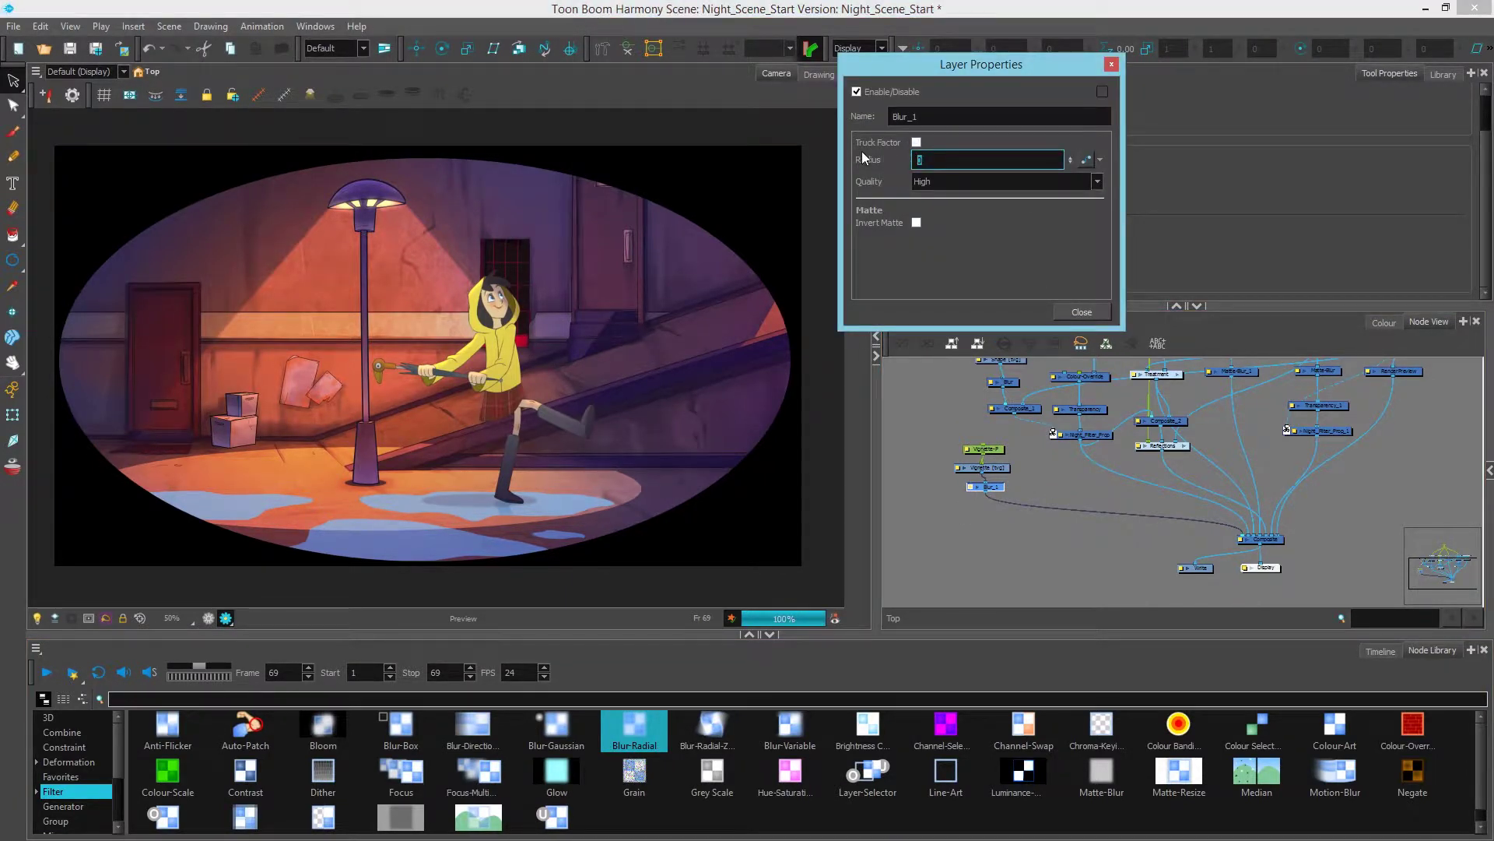
text(100)
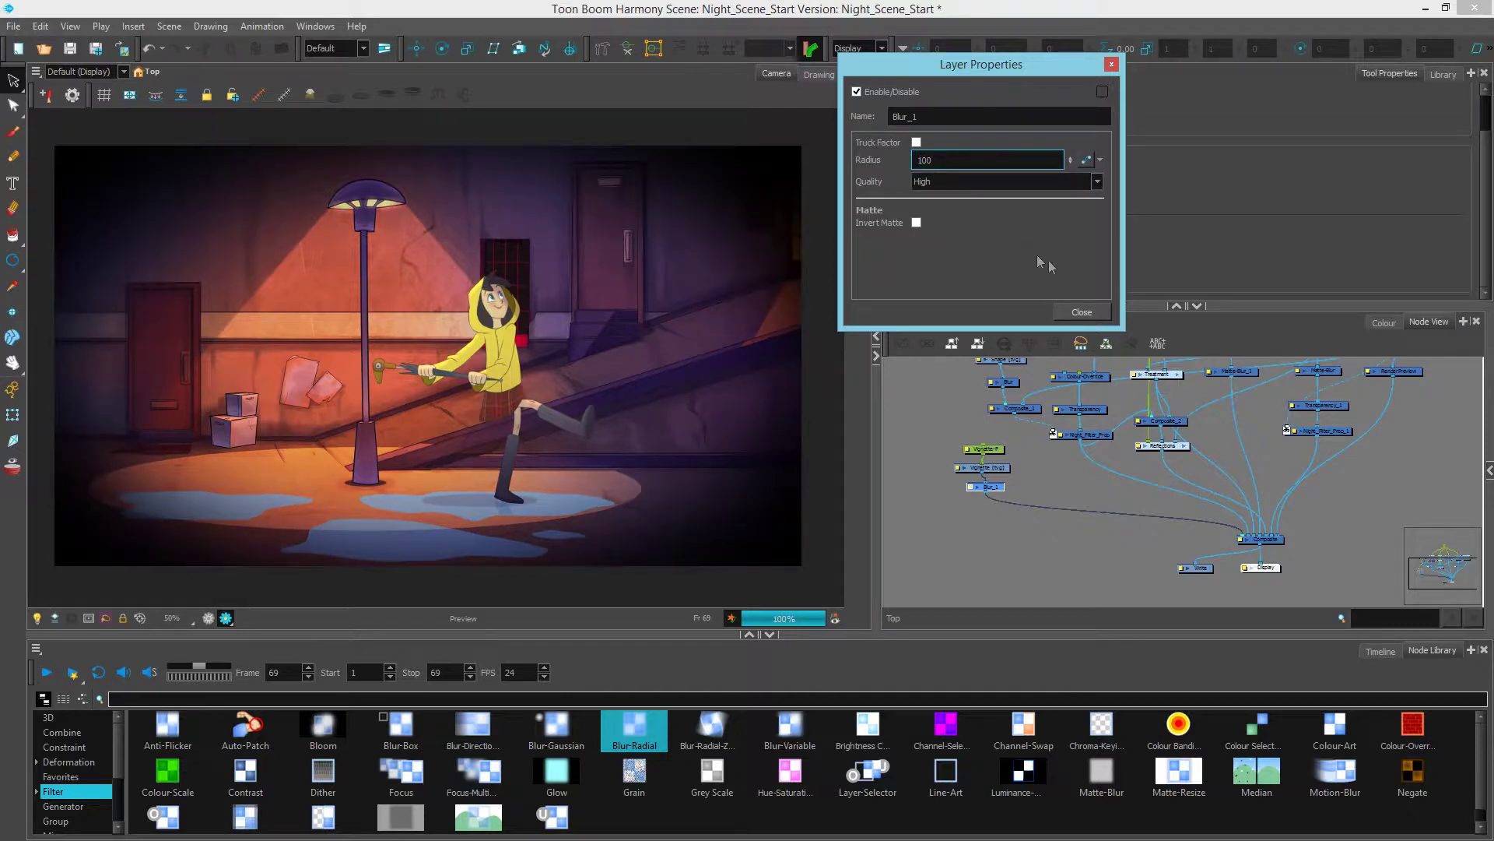
click(1082, 312)
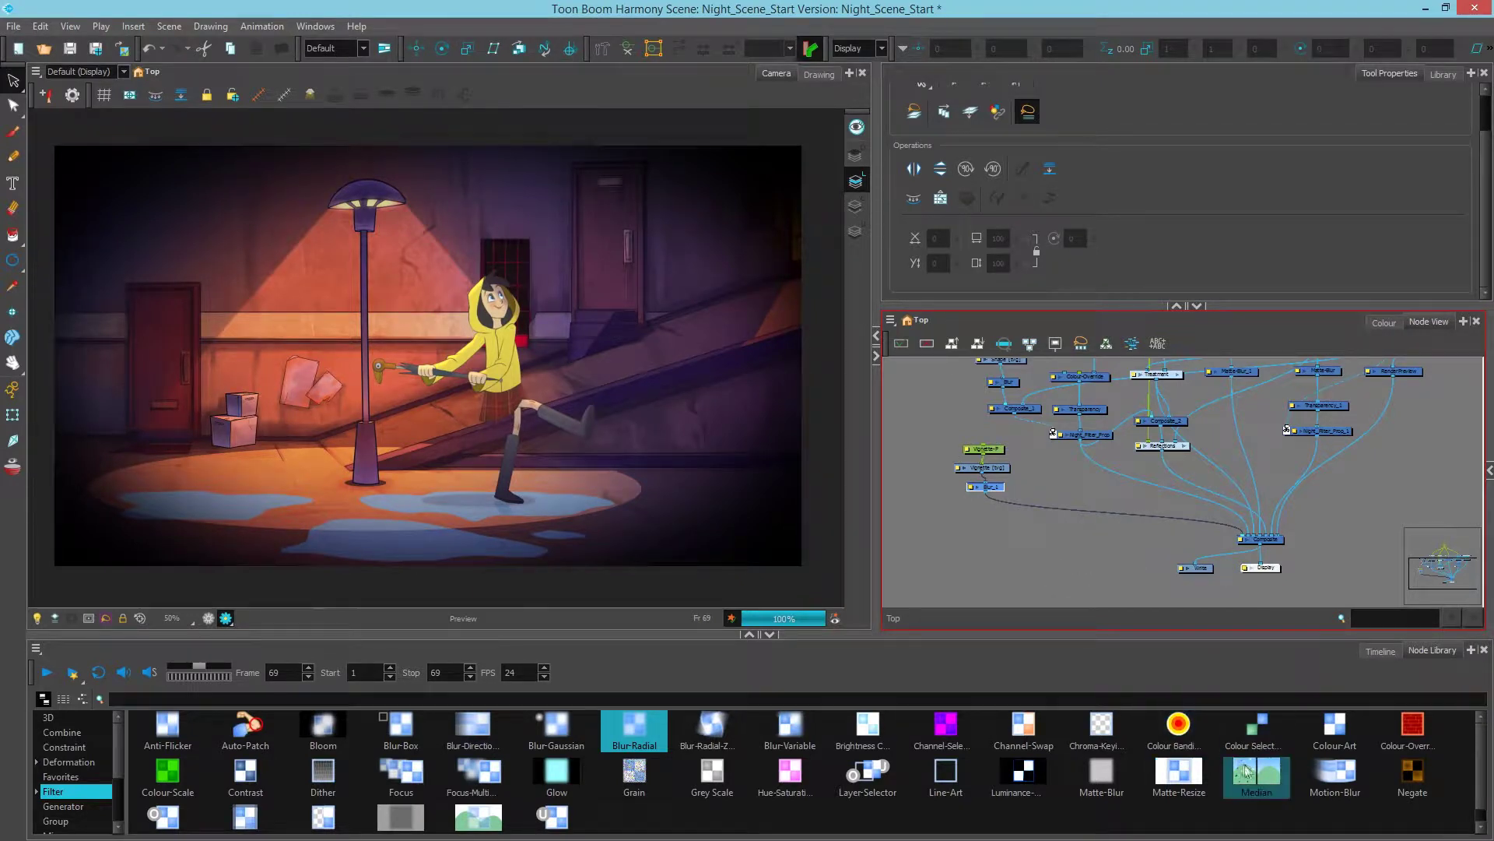
- Add a Transparency_2 node below Blur_1 and restore its link to the composite
scroll(583, 774, down, 1)
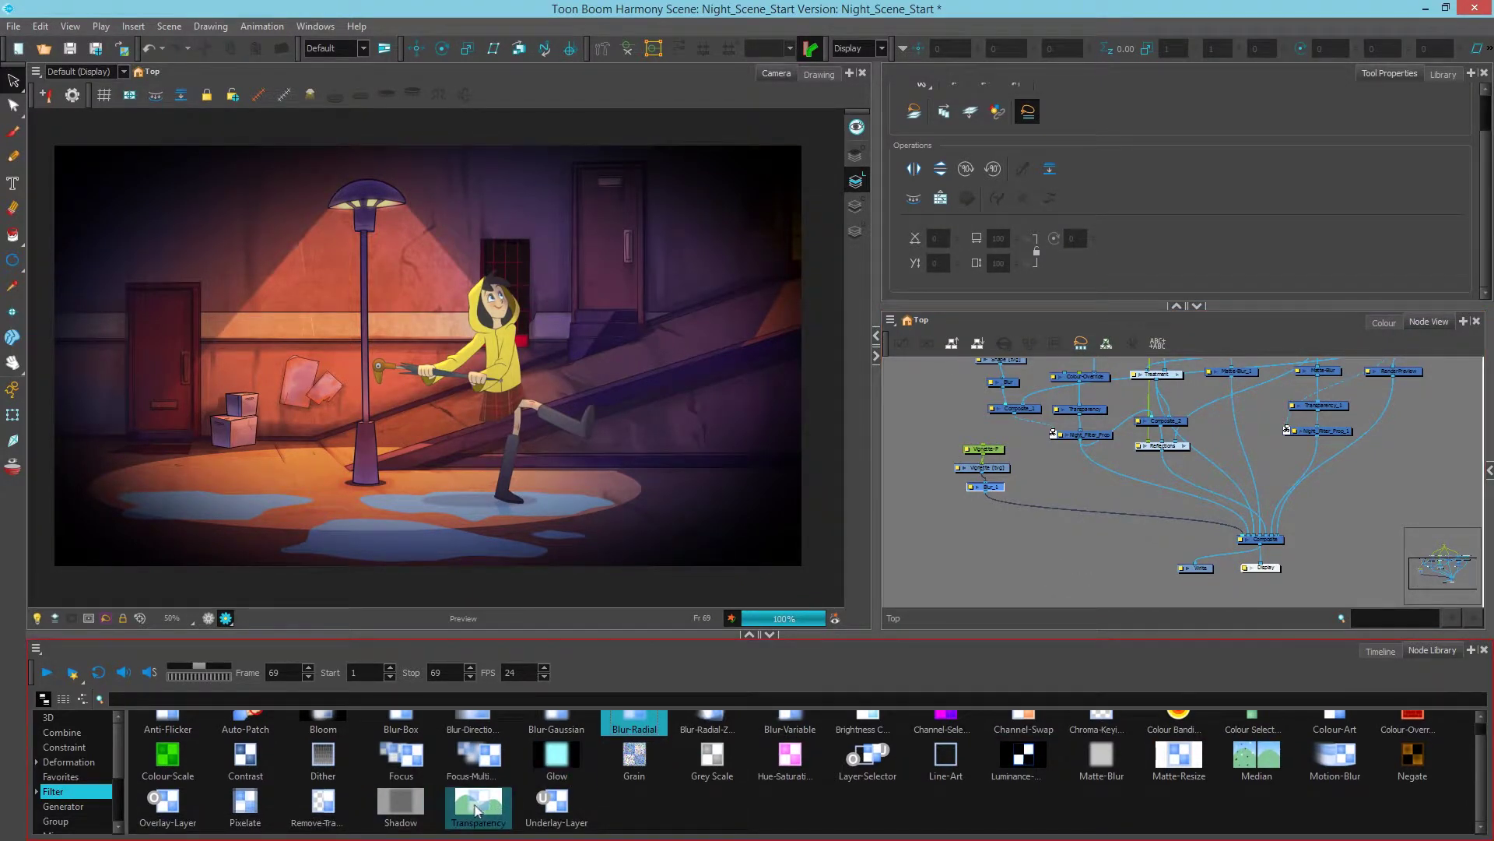
drag(506, 809, 1002, 503)
click(997, 567)
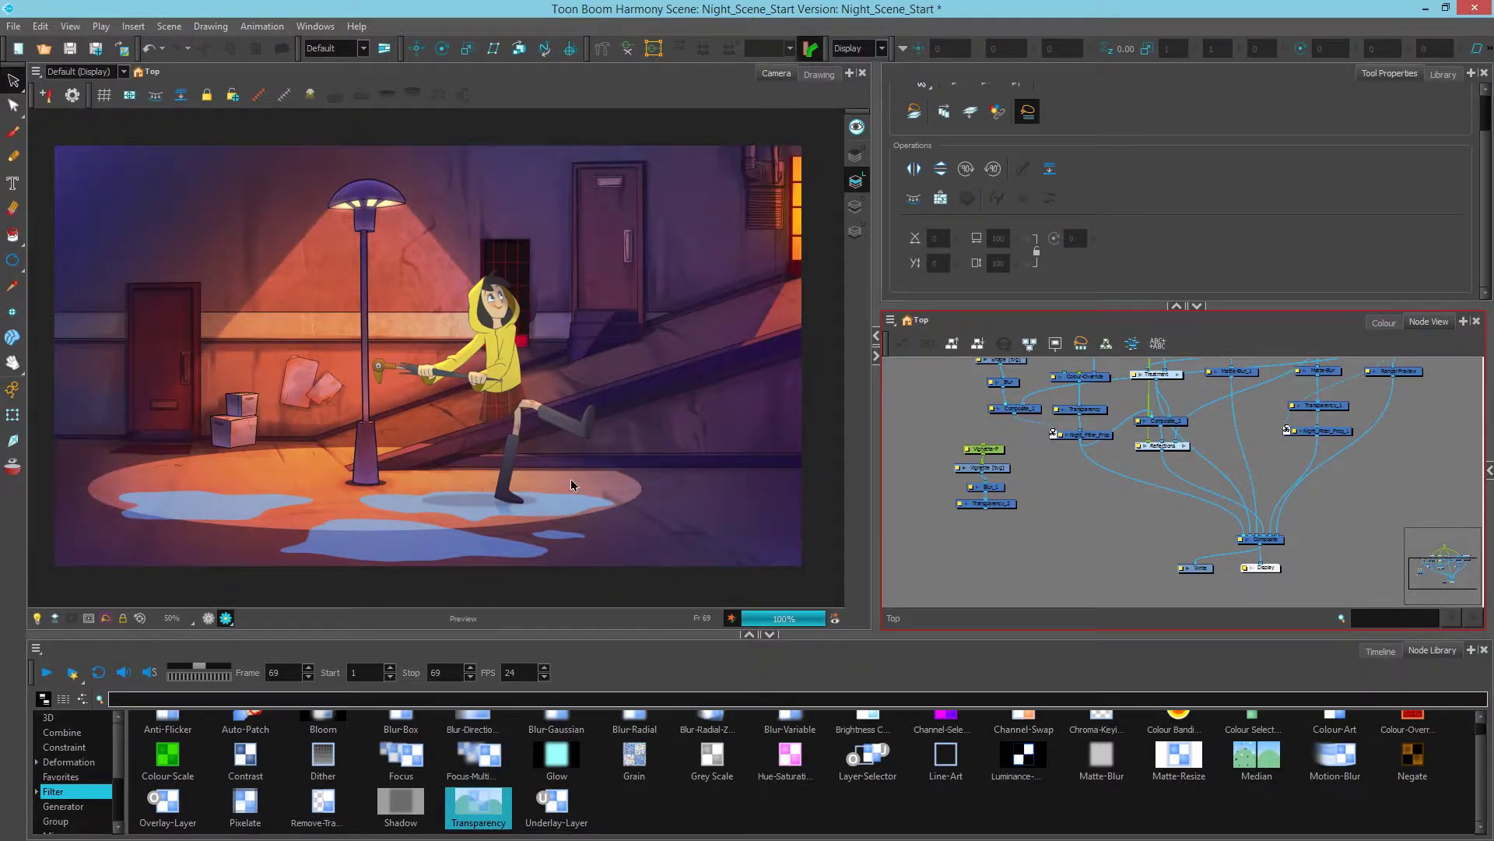
key(ctrl+z)
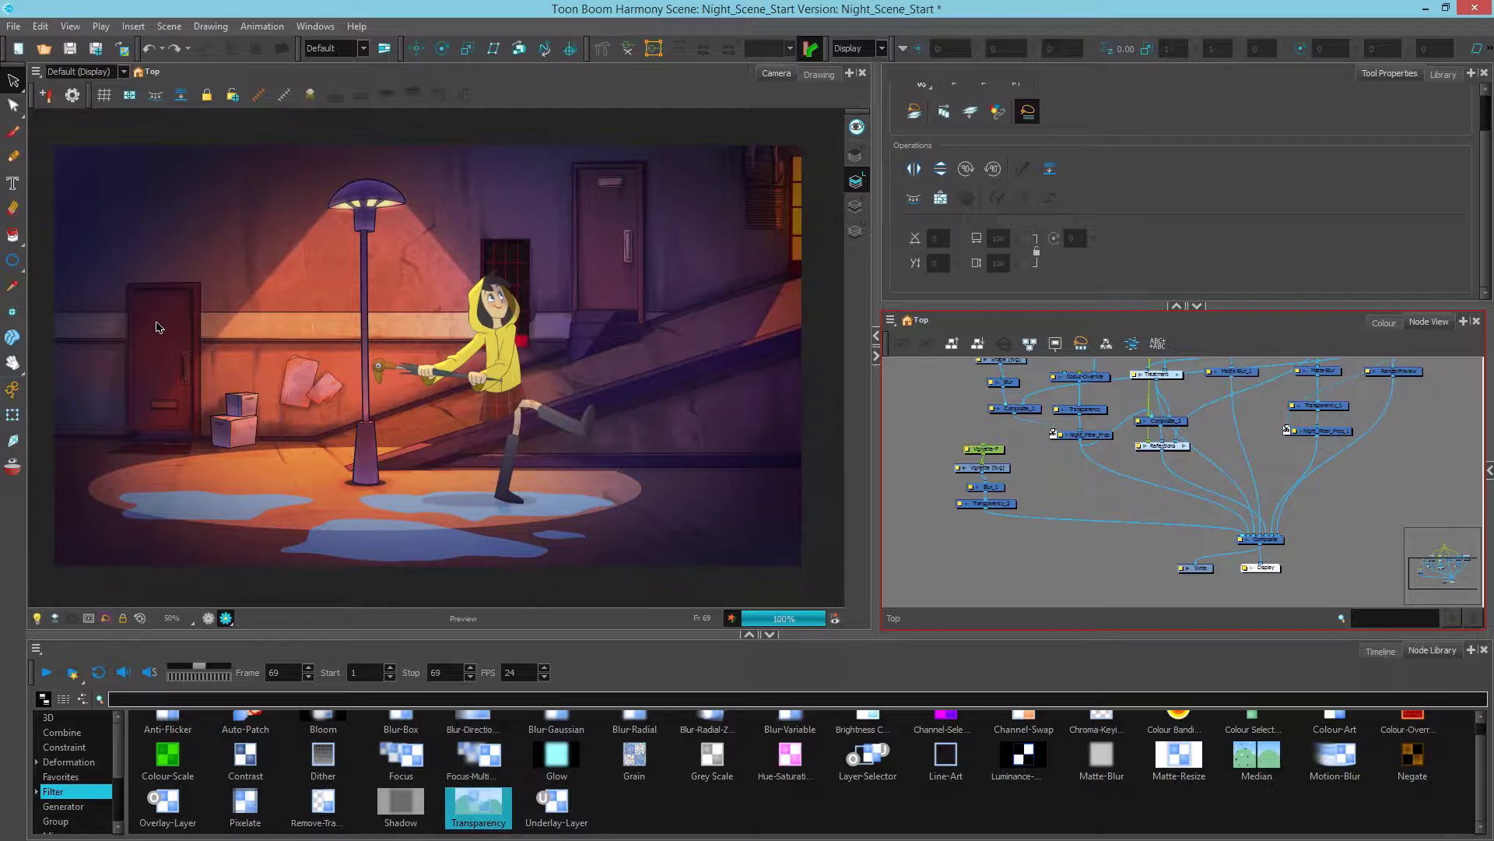
scroll(153, 328, up, 4)
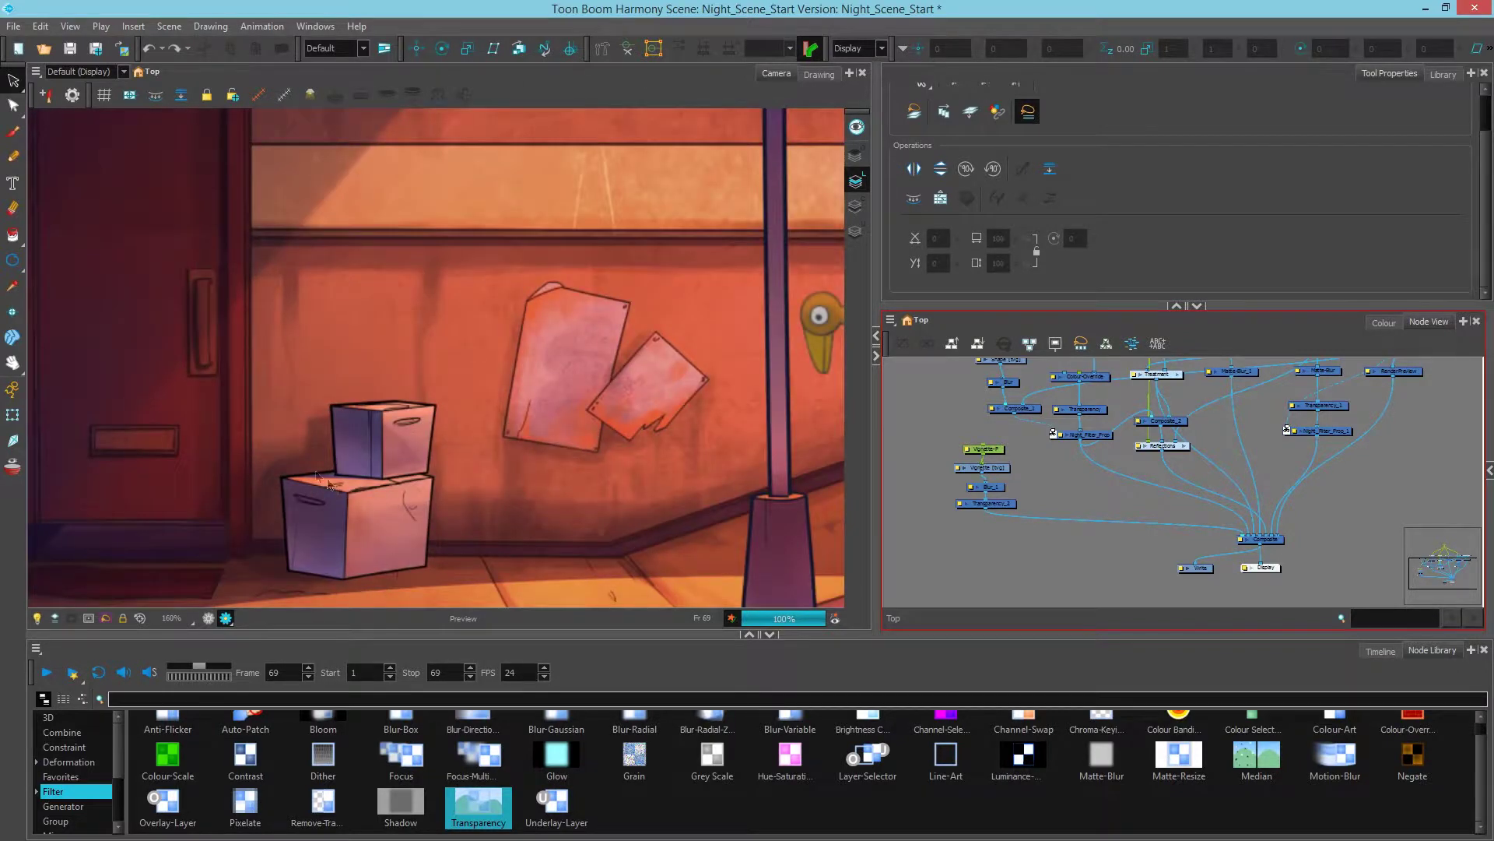
- Zoom in on the stacked boxes in the scene to inspect them, then zoom back out
drag(423, 547, 441, 421)
scroll(441, 420, up, 1)
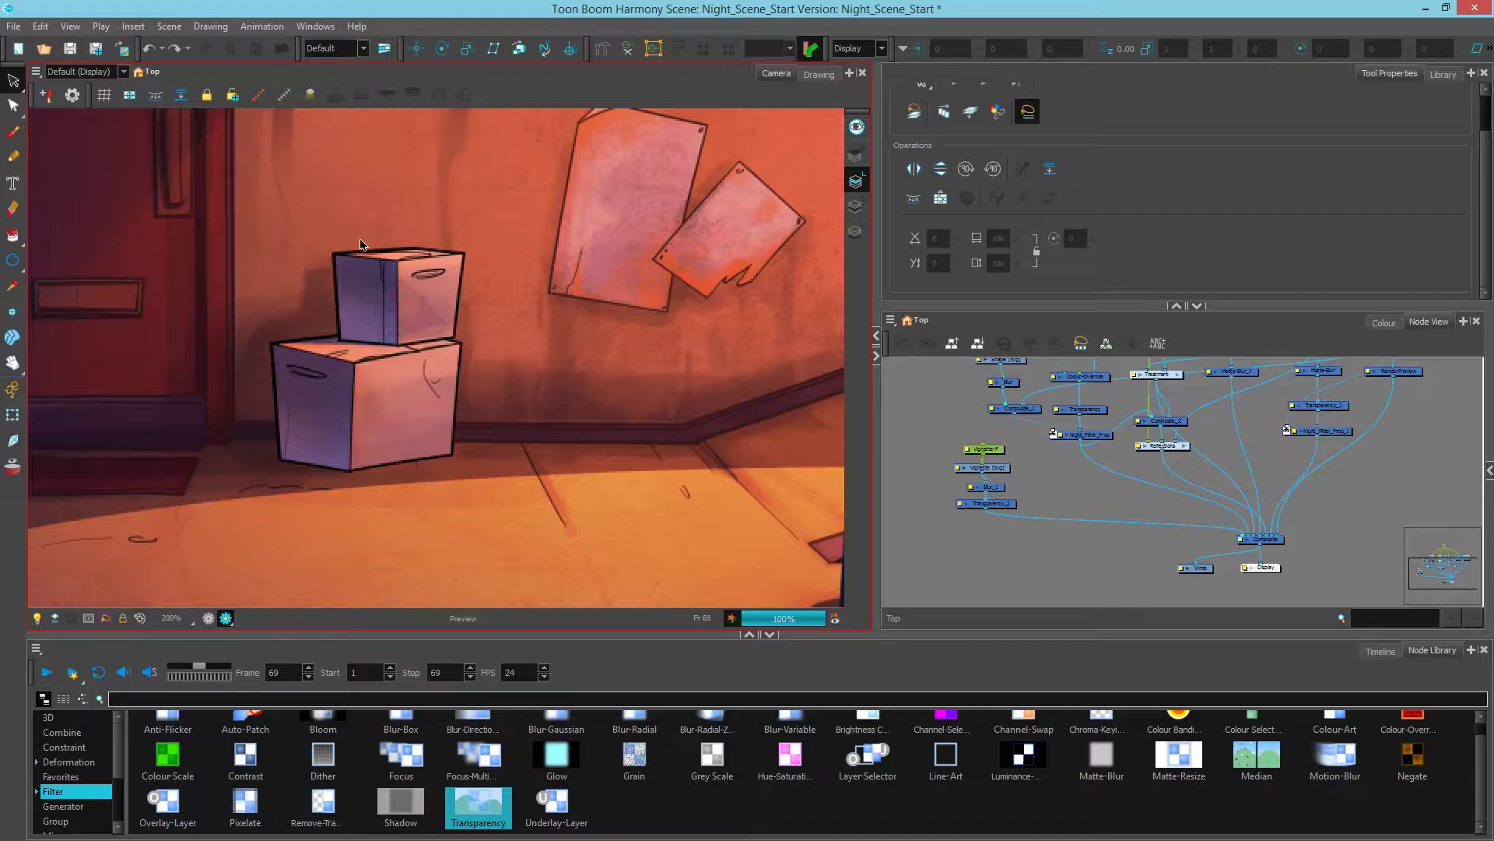
scroll(381, 262, down, 2)
drag(381, 261, 450, 371)
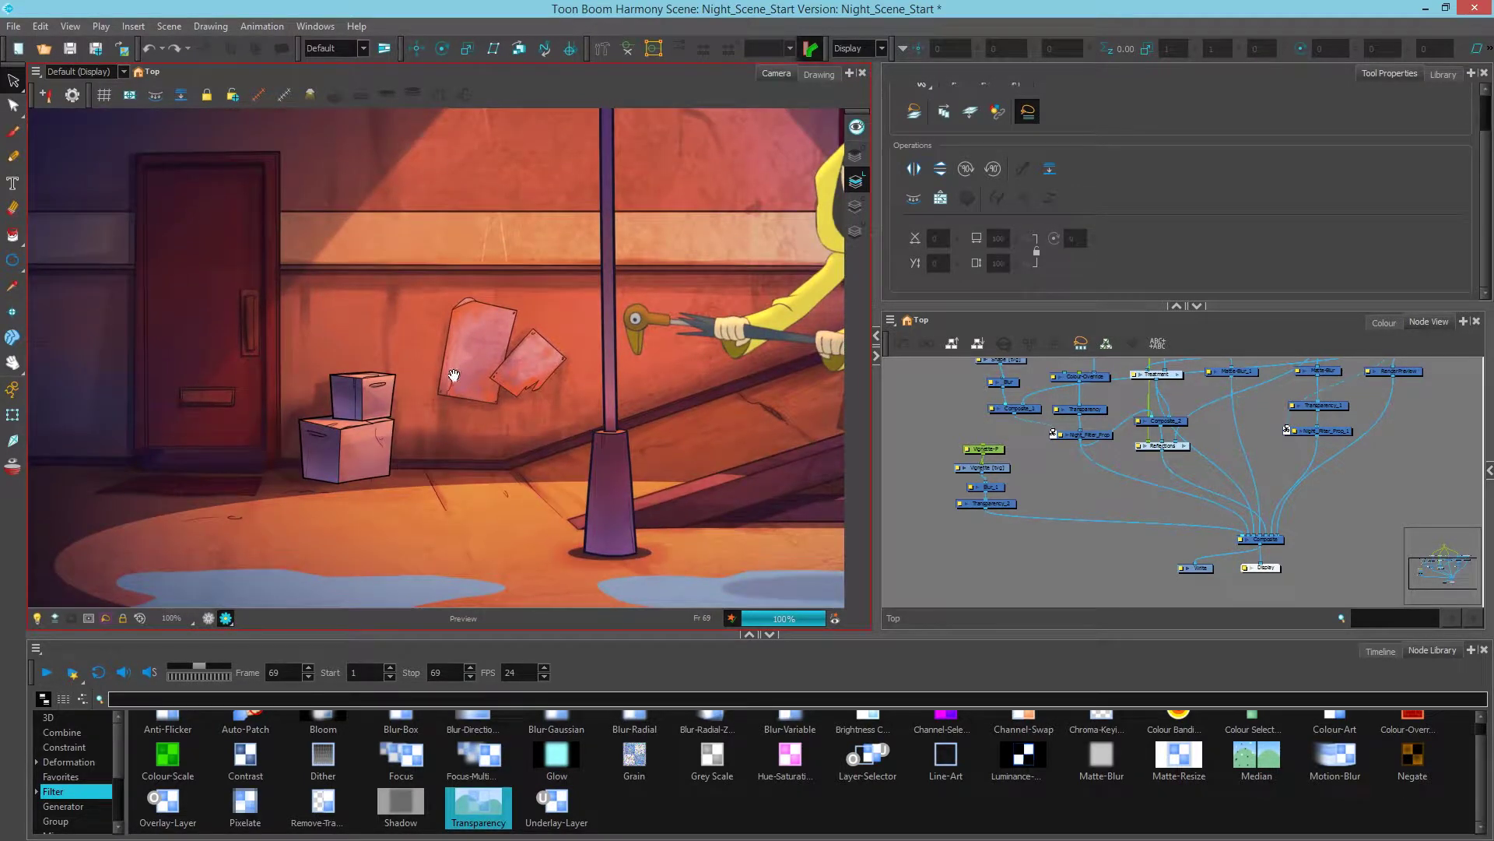
scroll(1222, 470, up, 5)
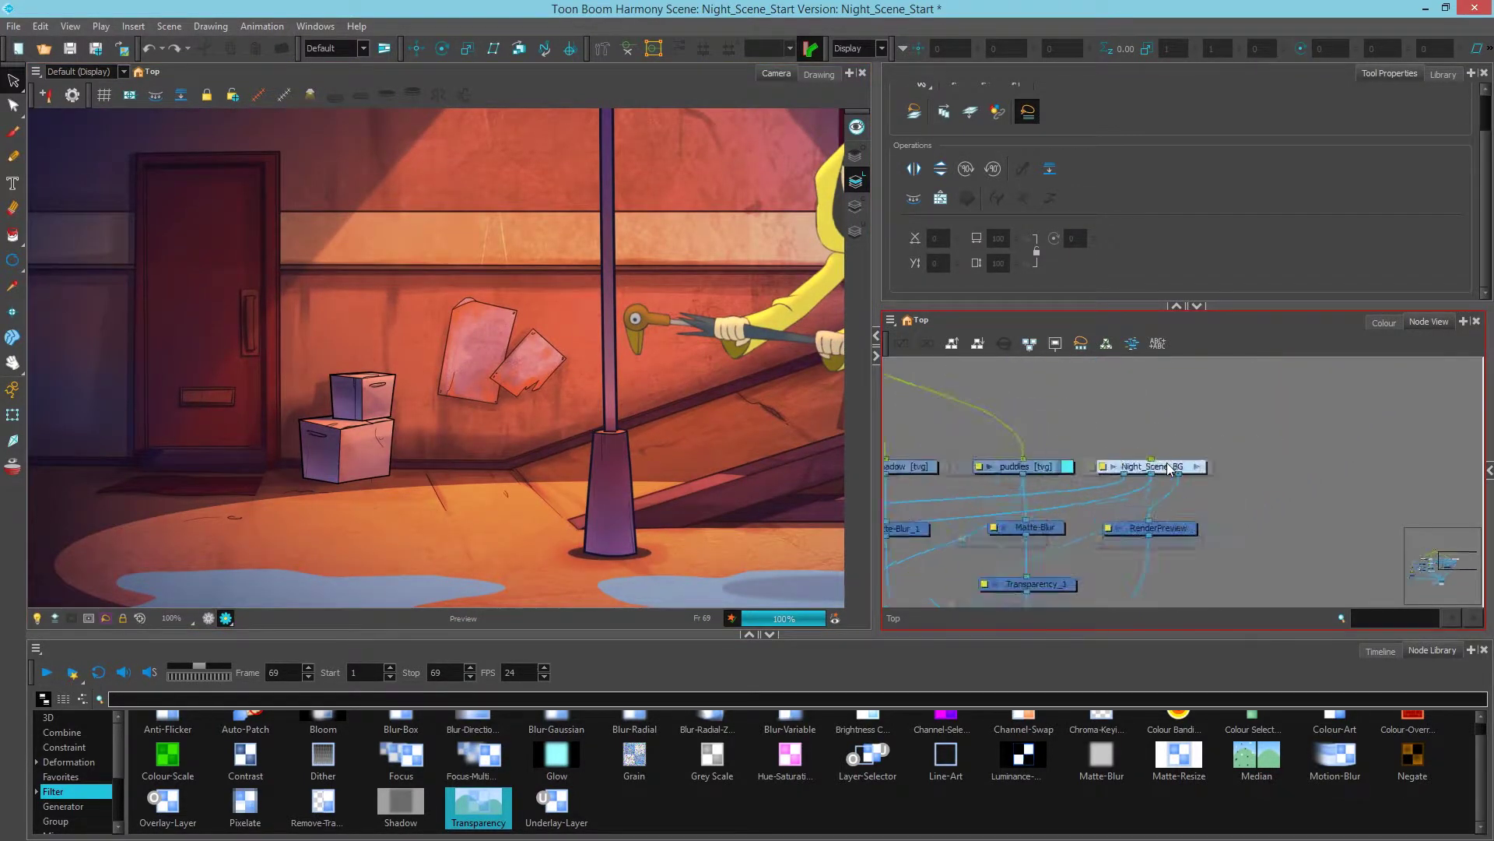
- Enter the Night_Scene_BG group and enable its Night_Scene_BG_Box layer
click(1208, 468)
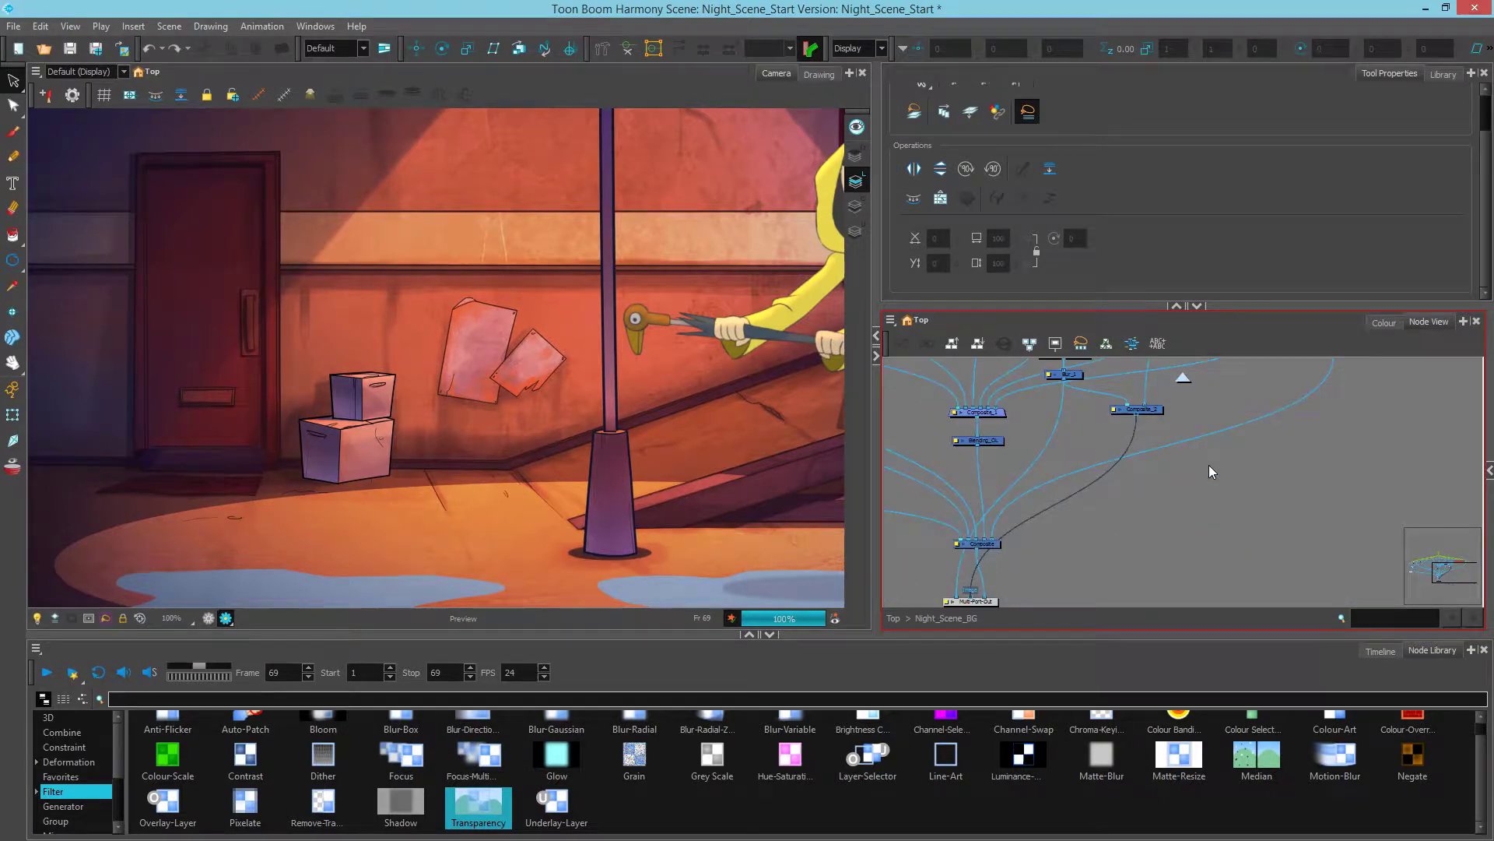
drag(1208, 471, 1075, 442)
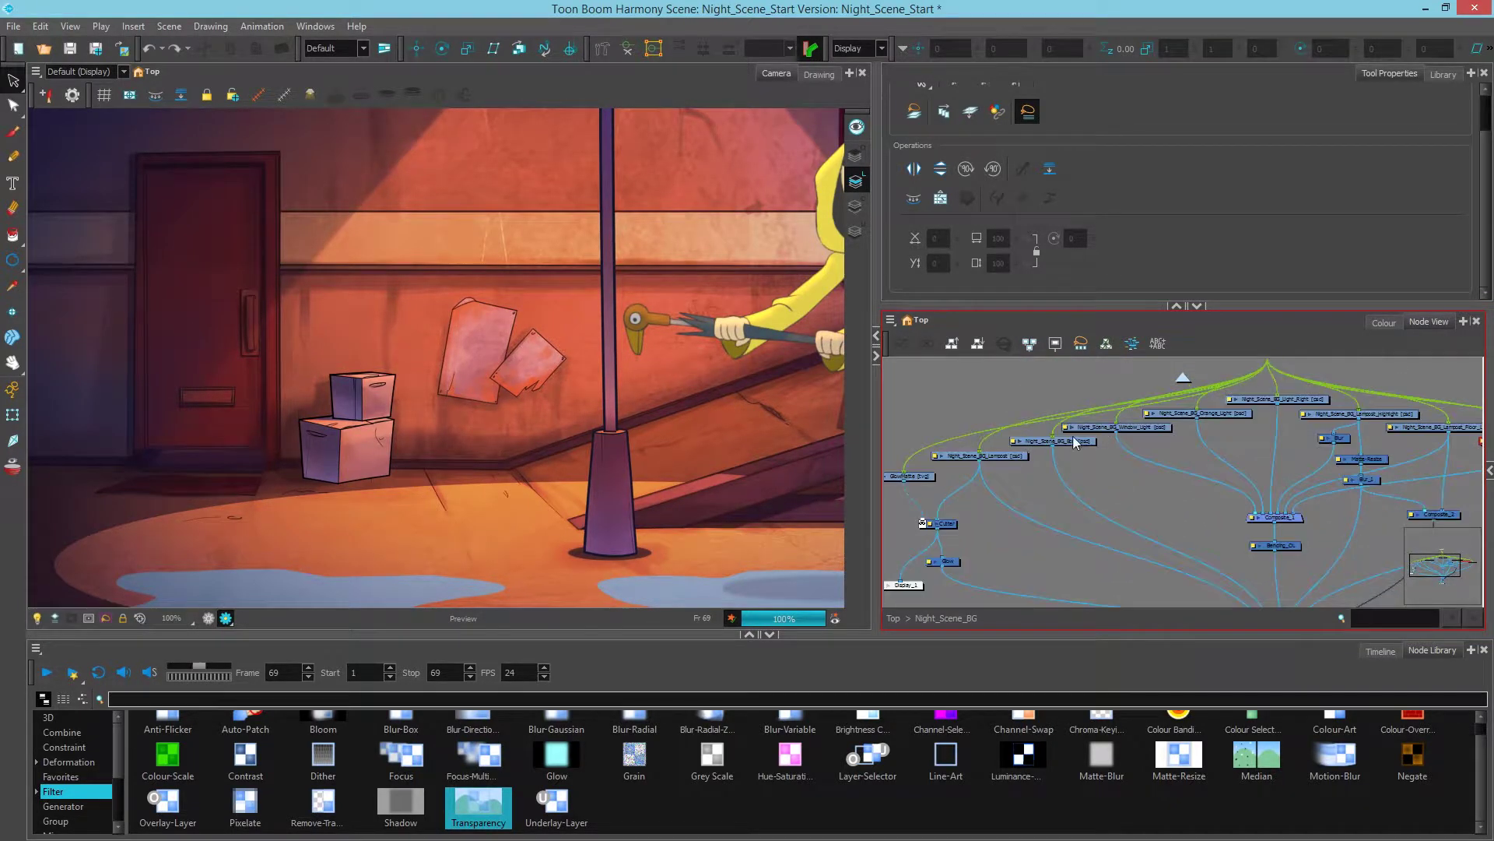
scroll(1075, 442, up, 3)
click(1075, 448)
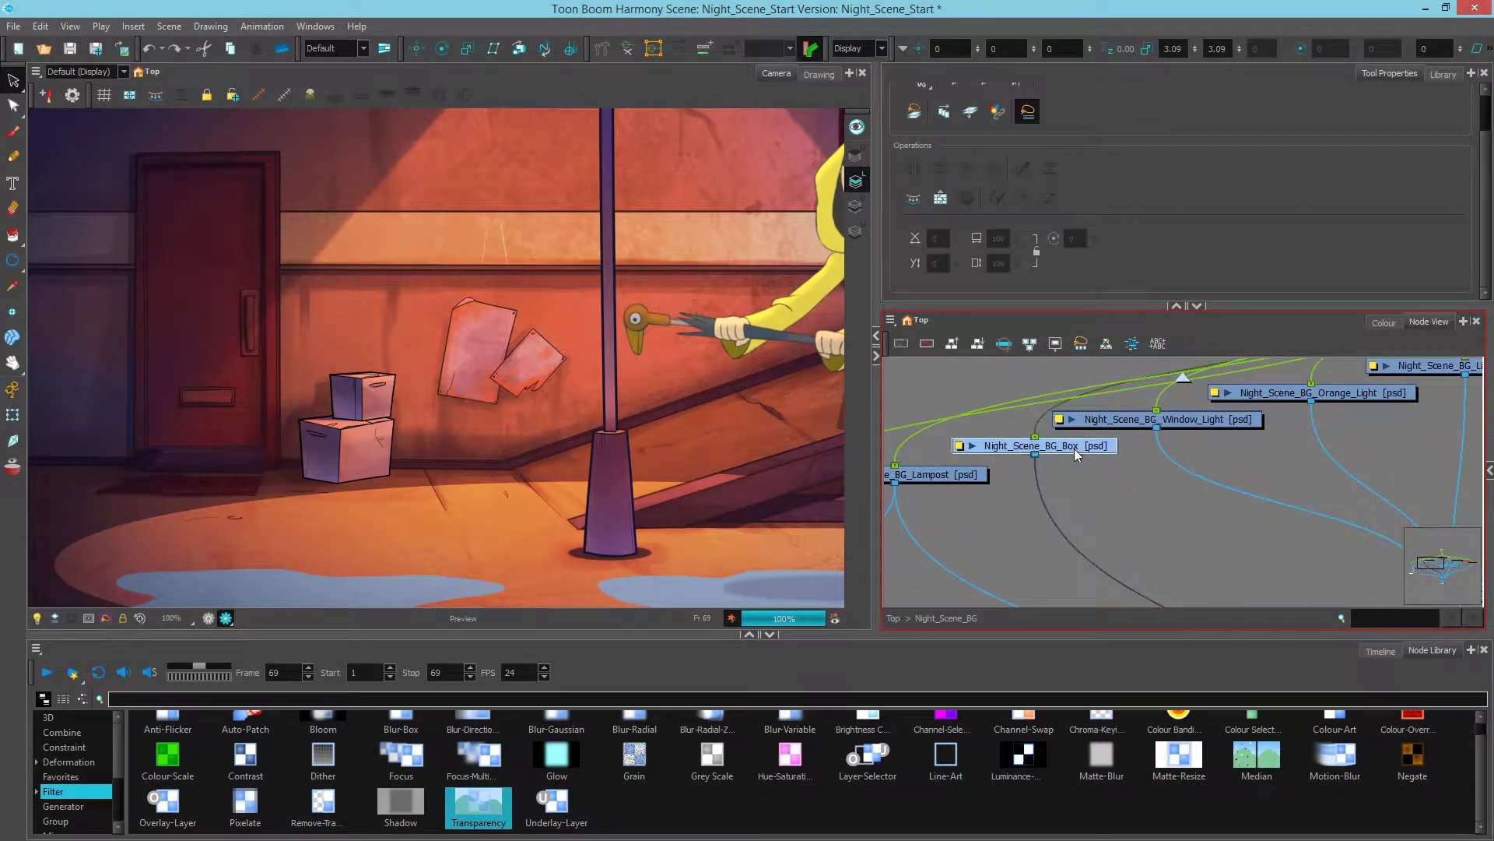
key(d)
- Turn on render preview and add a new Composite_3 node for Night_Scene_BG_Box
click(208, 618)
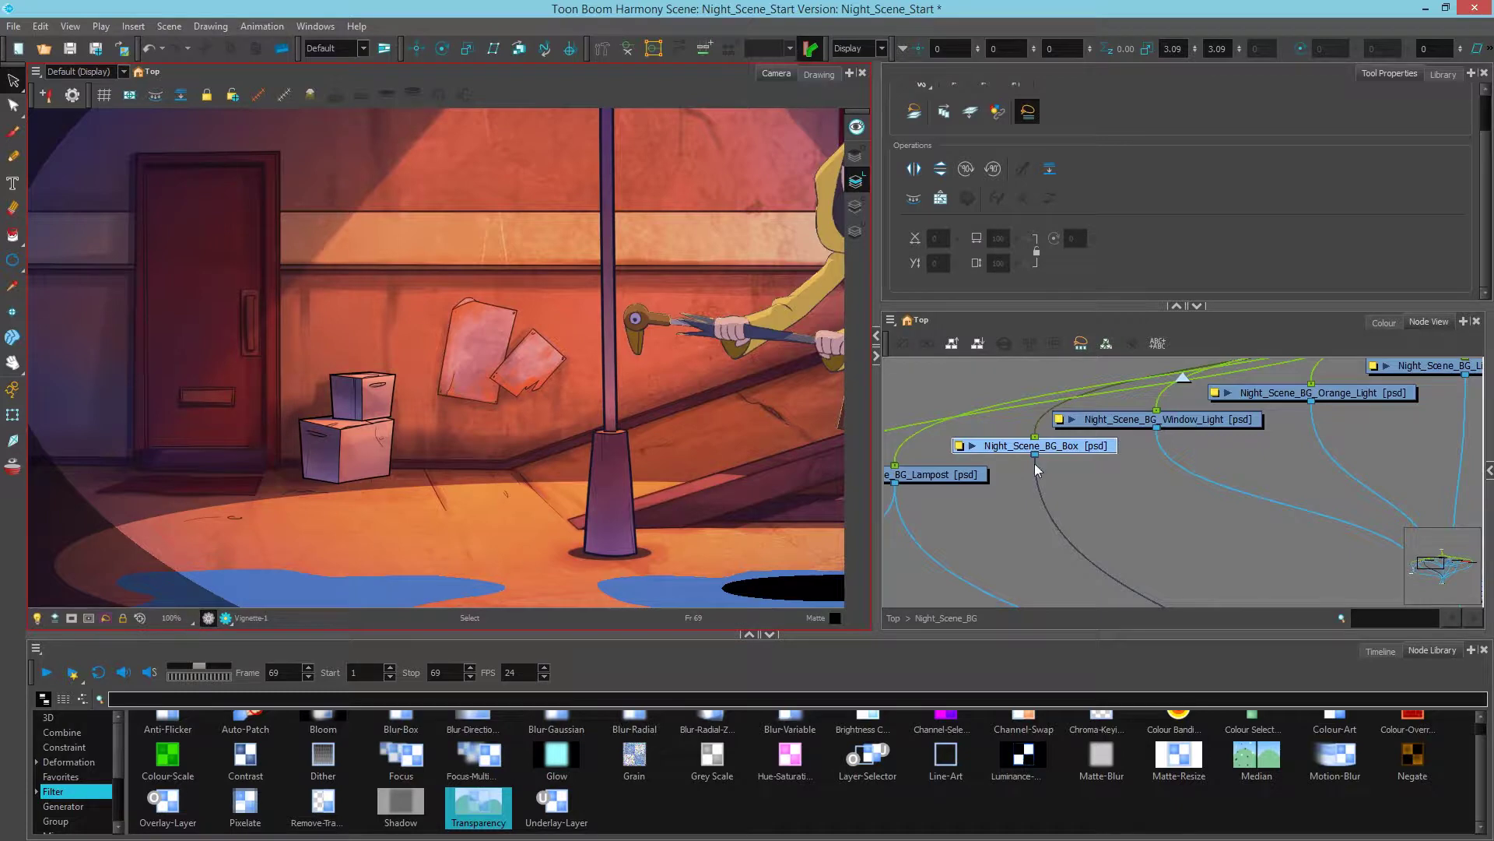
drag(1035, 464, 1023, 414)
scroll(1004, 451, down, 3)
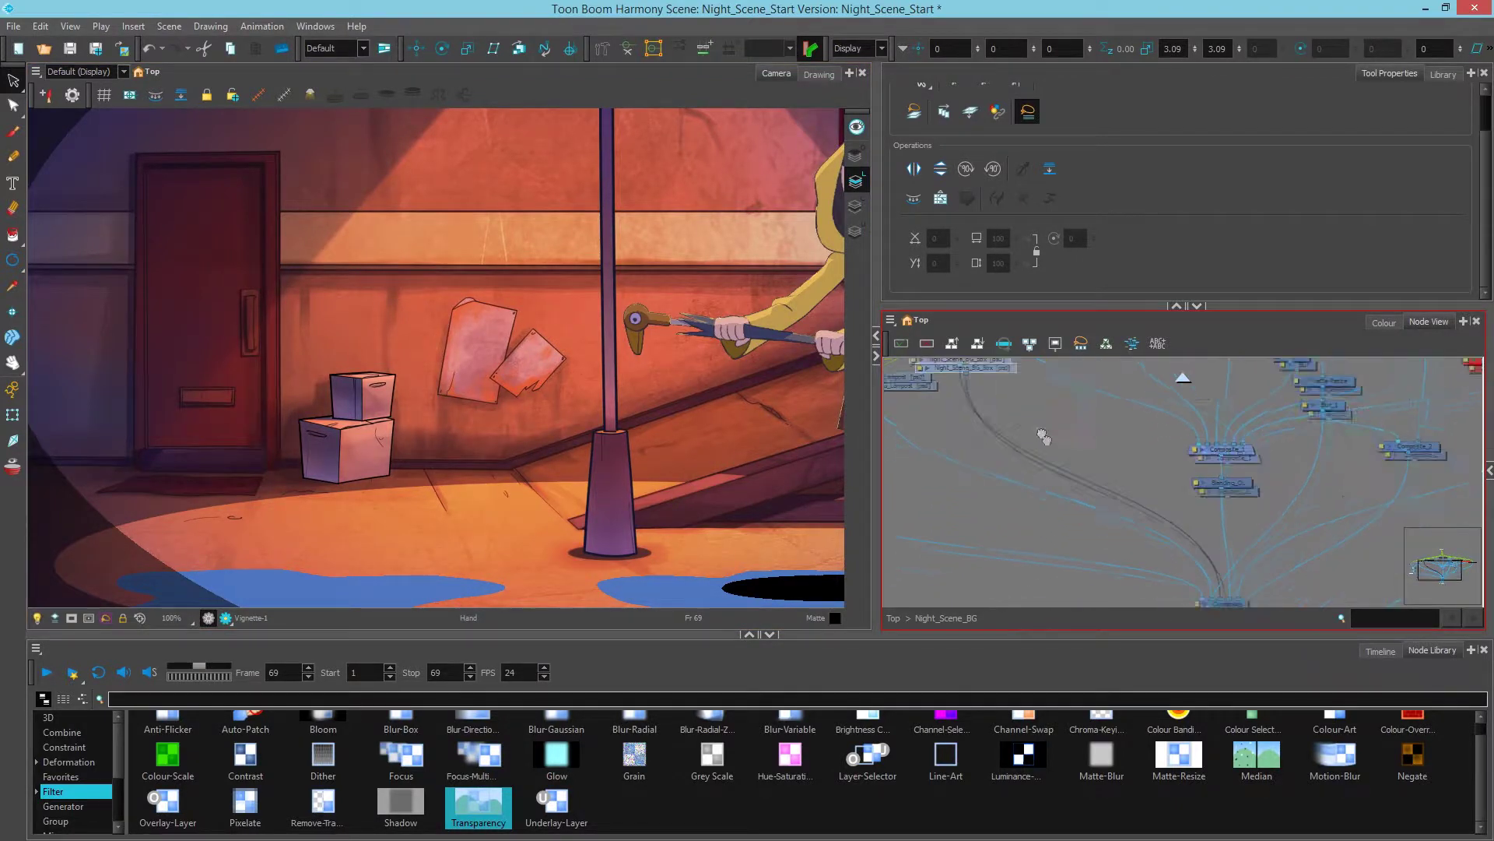
click(947, 431)
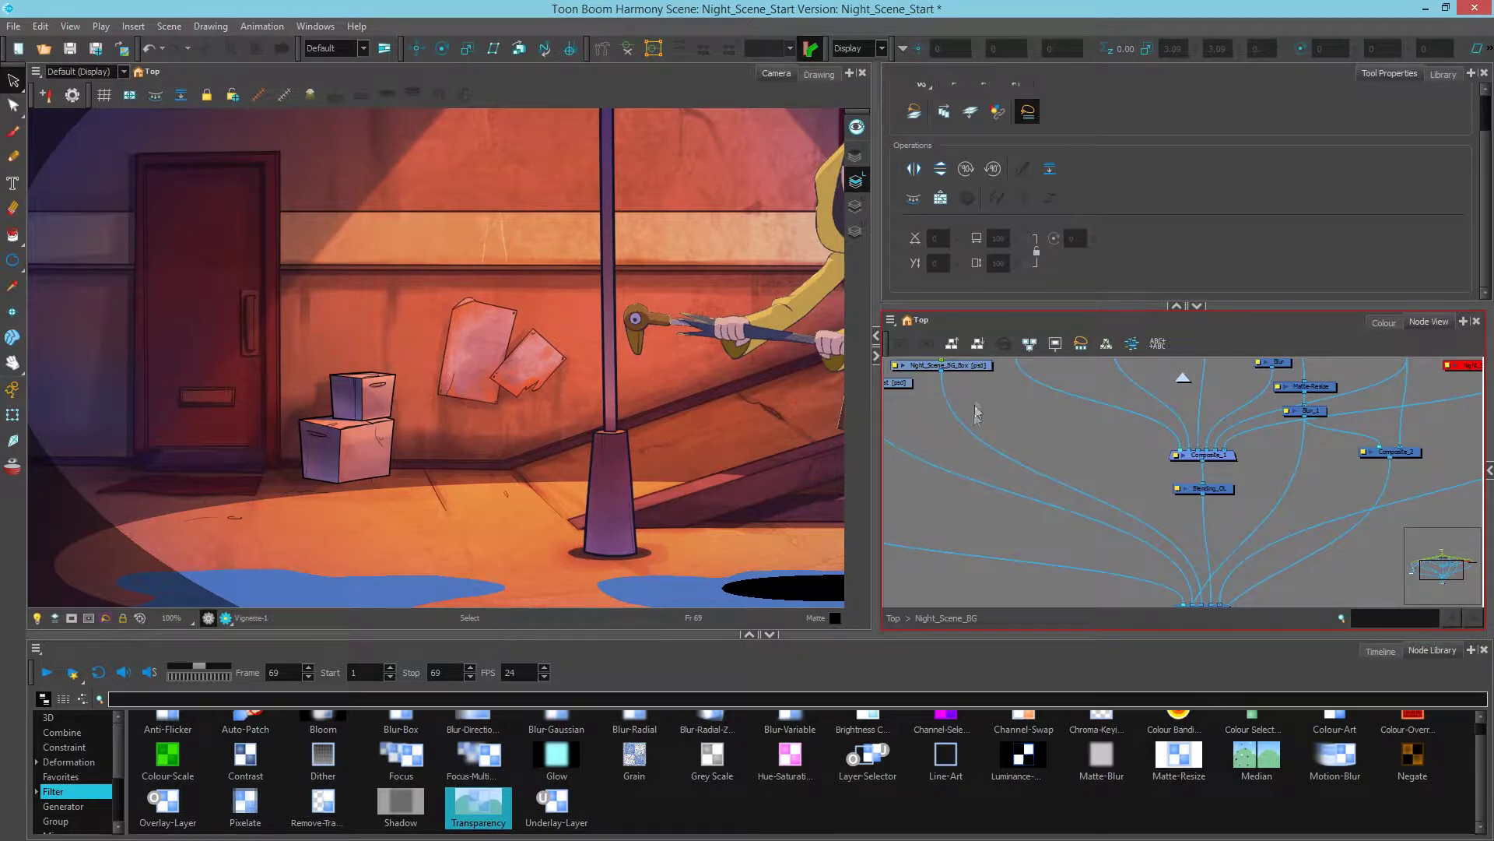
click(971, 365)
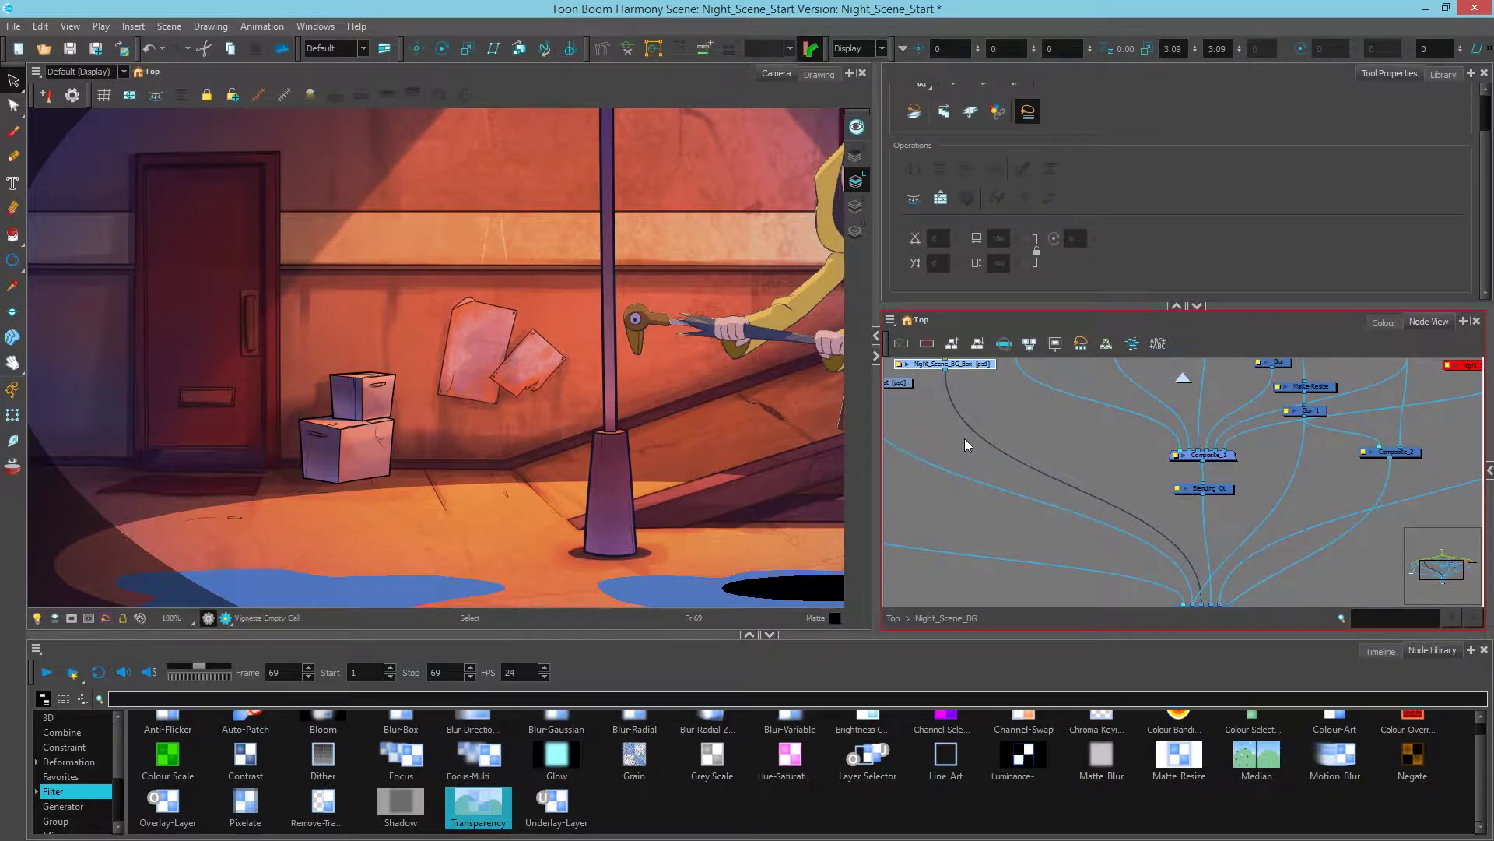
key(ctrl+z)
key(ctrl+v)
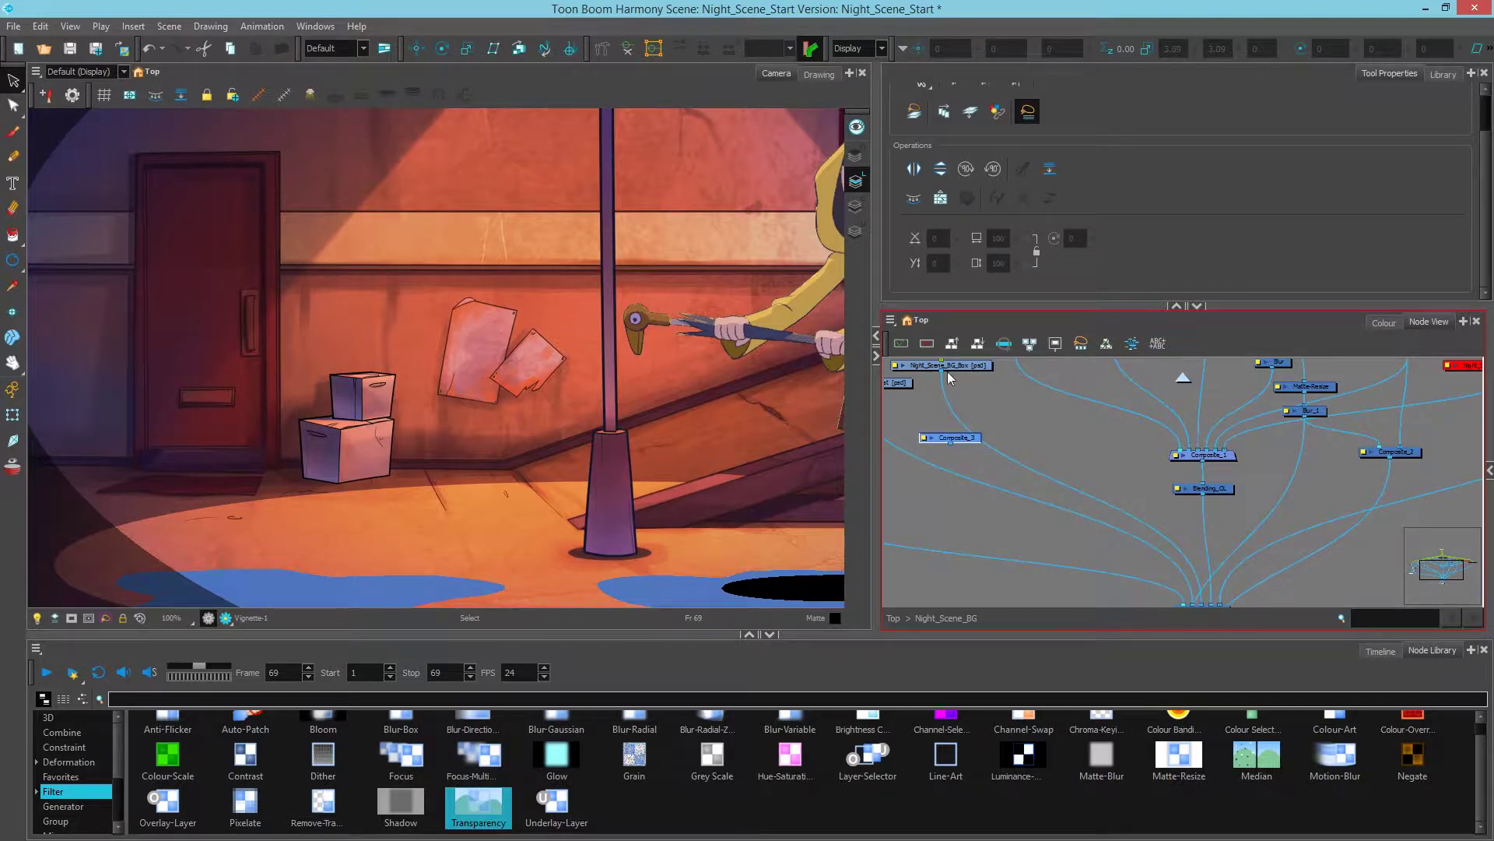
- Wire Night_Scene_BG_Box into Composite_3 and Composite_3 into the main composite
drag(942, 369, 954, 446)
scroll(965, 451, down, 2)
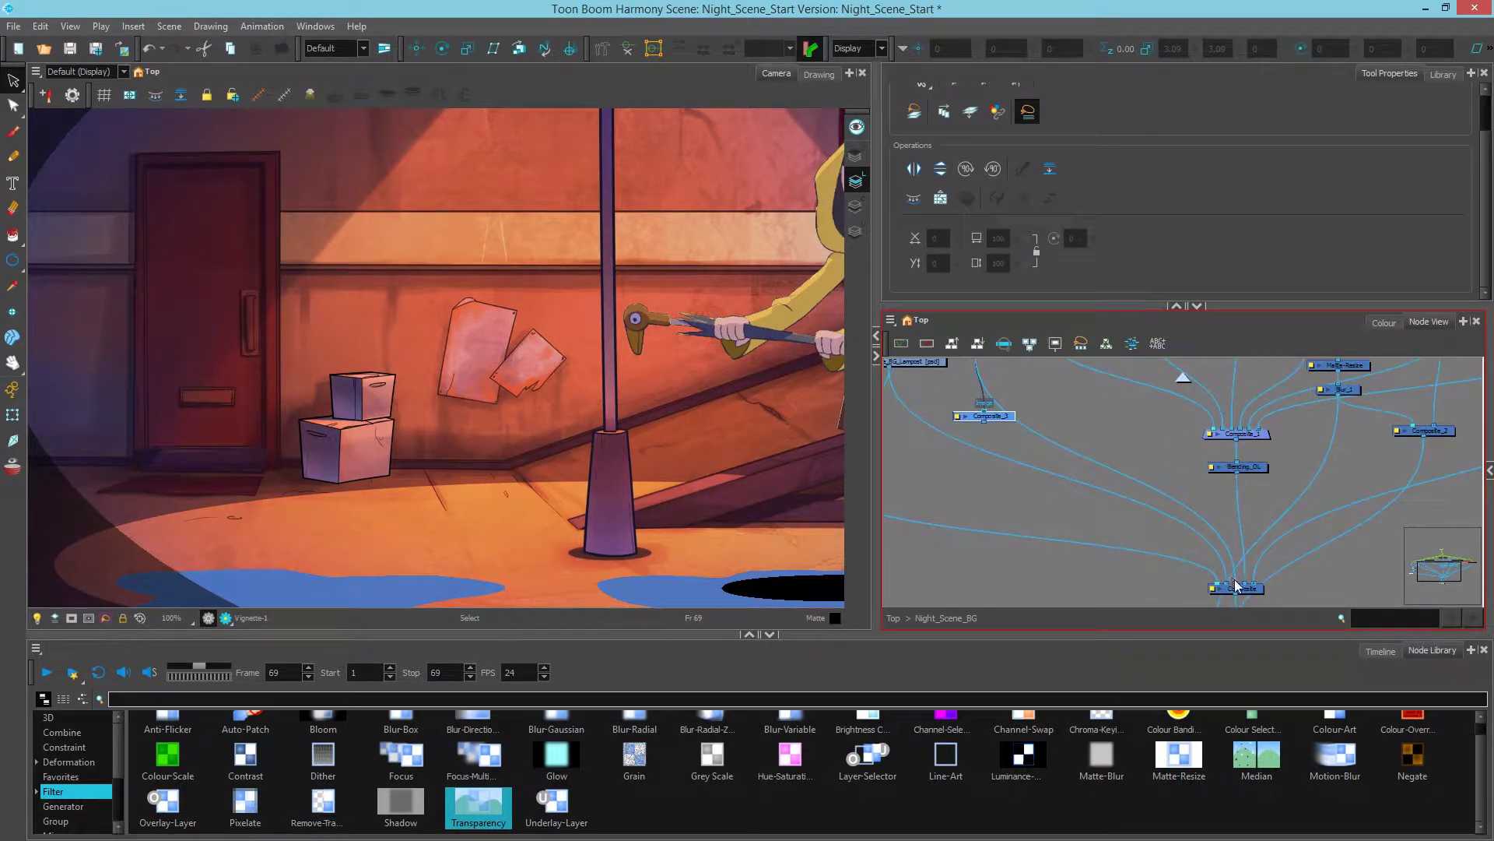
drag(1236, 585, 985, 421)
drag(986, 422, 1235, 586)
drag(1053, 413, 1045, 510)
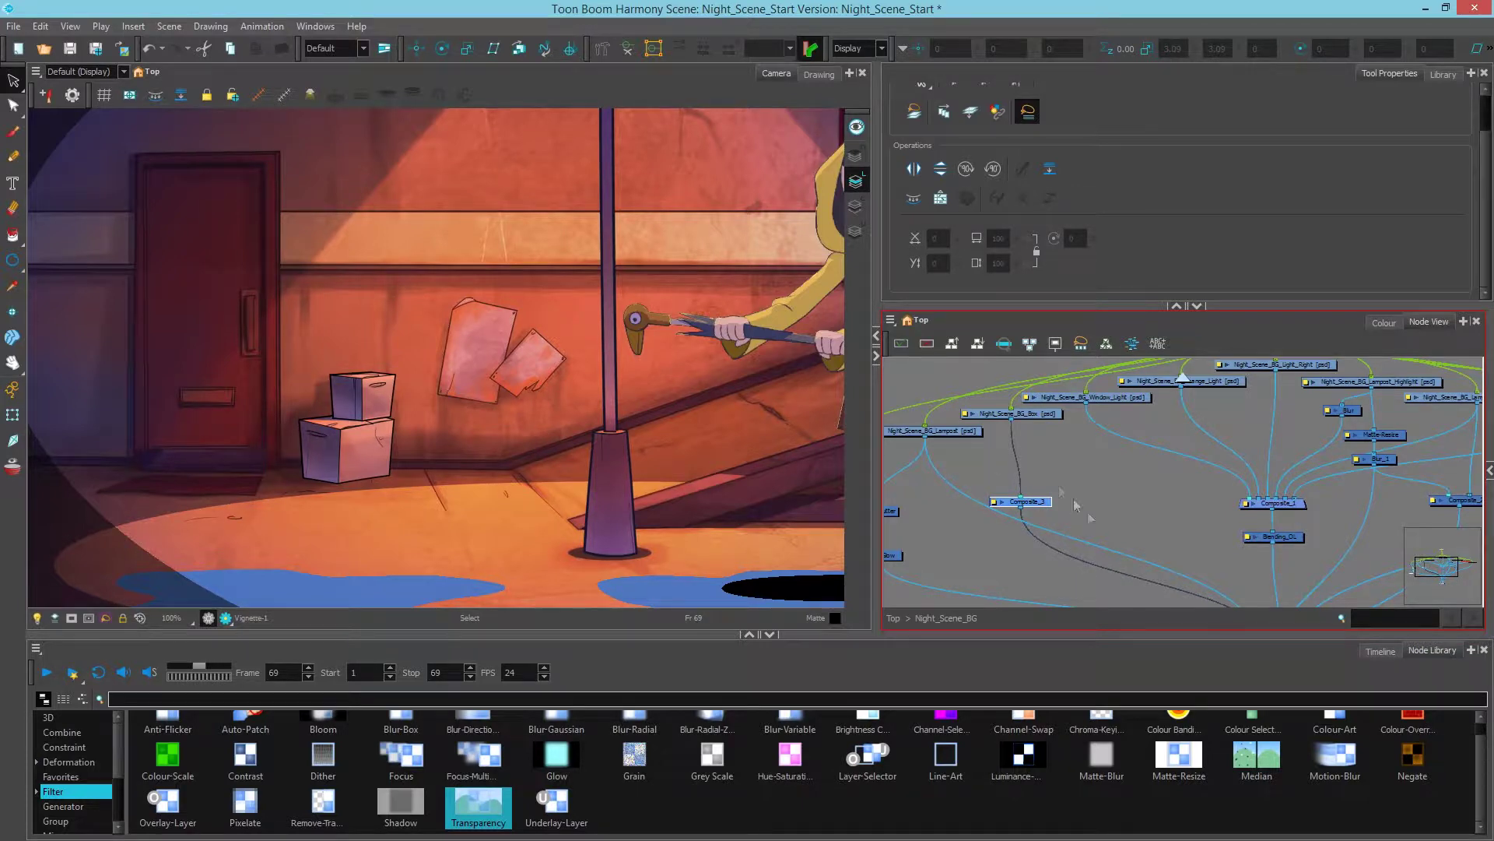
- Add a Matte-Blur node from the Filter category and connect its output to Composite_3
drag(1102, 753, 978, 460)
click(1011, 420)
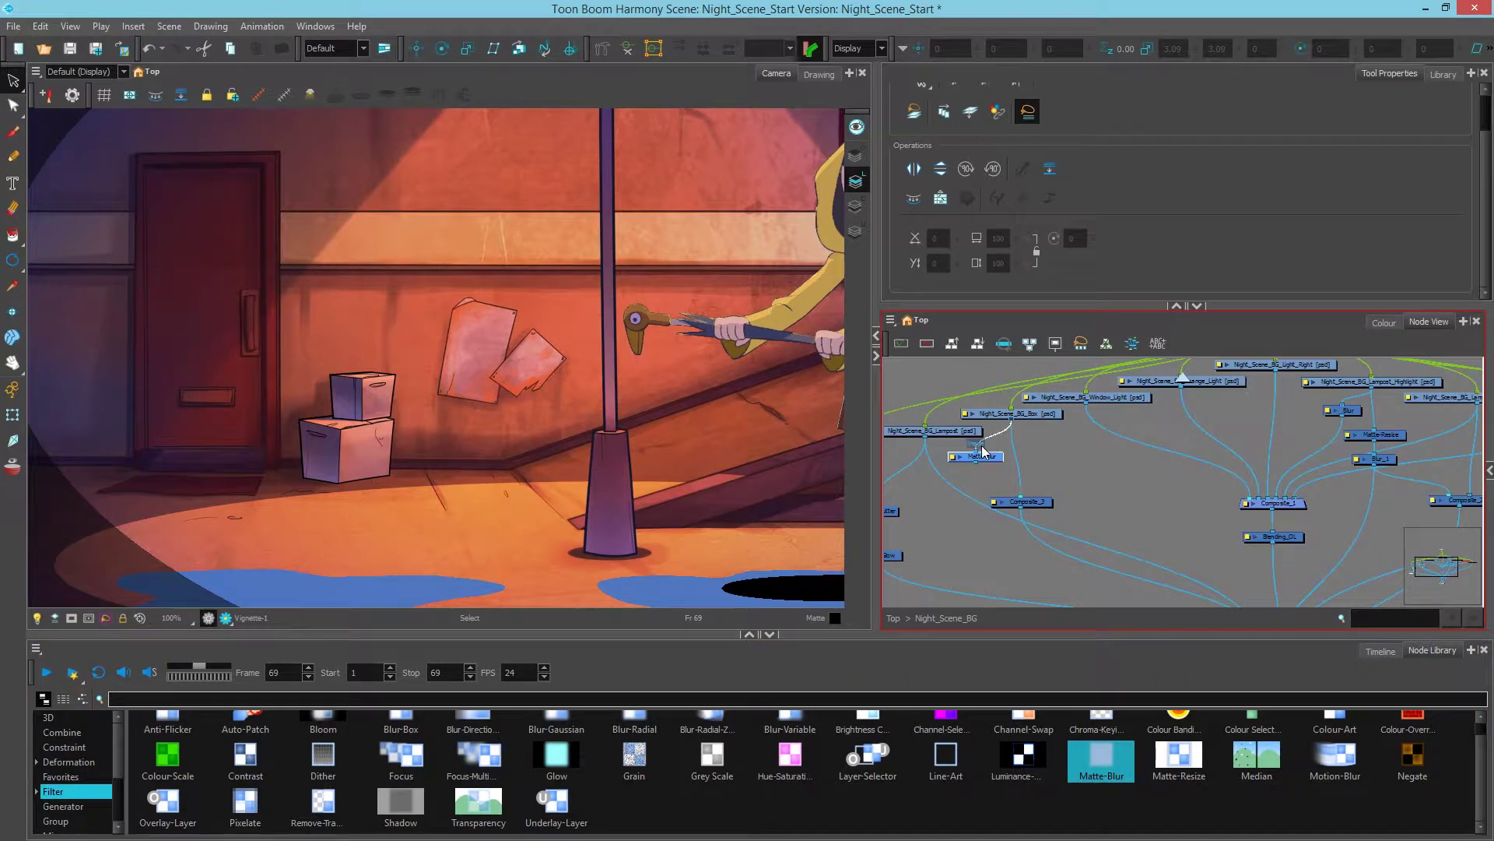
drag(978, 470, 1019, 502)
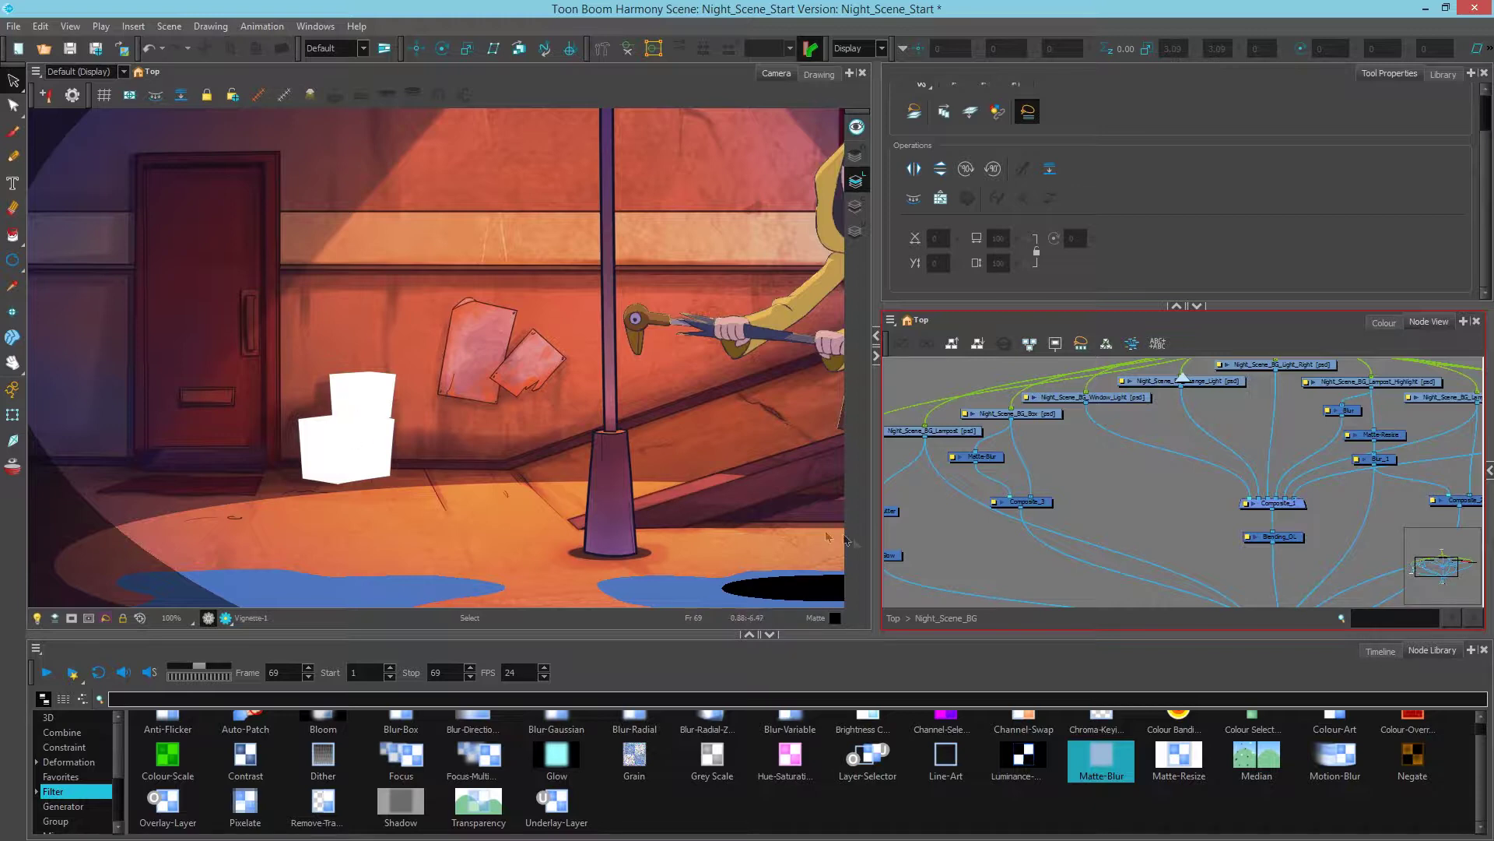
- Check the solid white boxes via RenderPreview, then open Matte-Blur's properties inside Night_Scene_BG
click(894, 618)
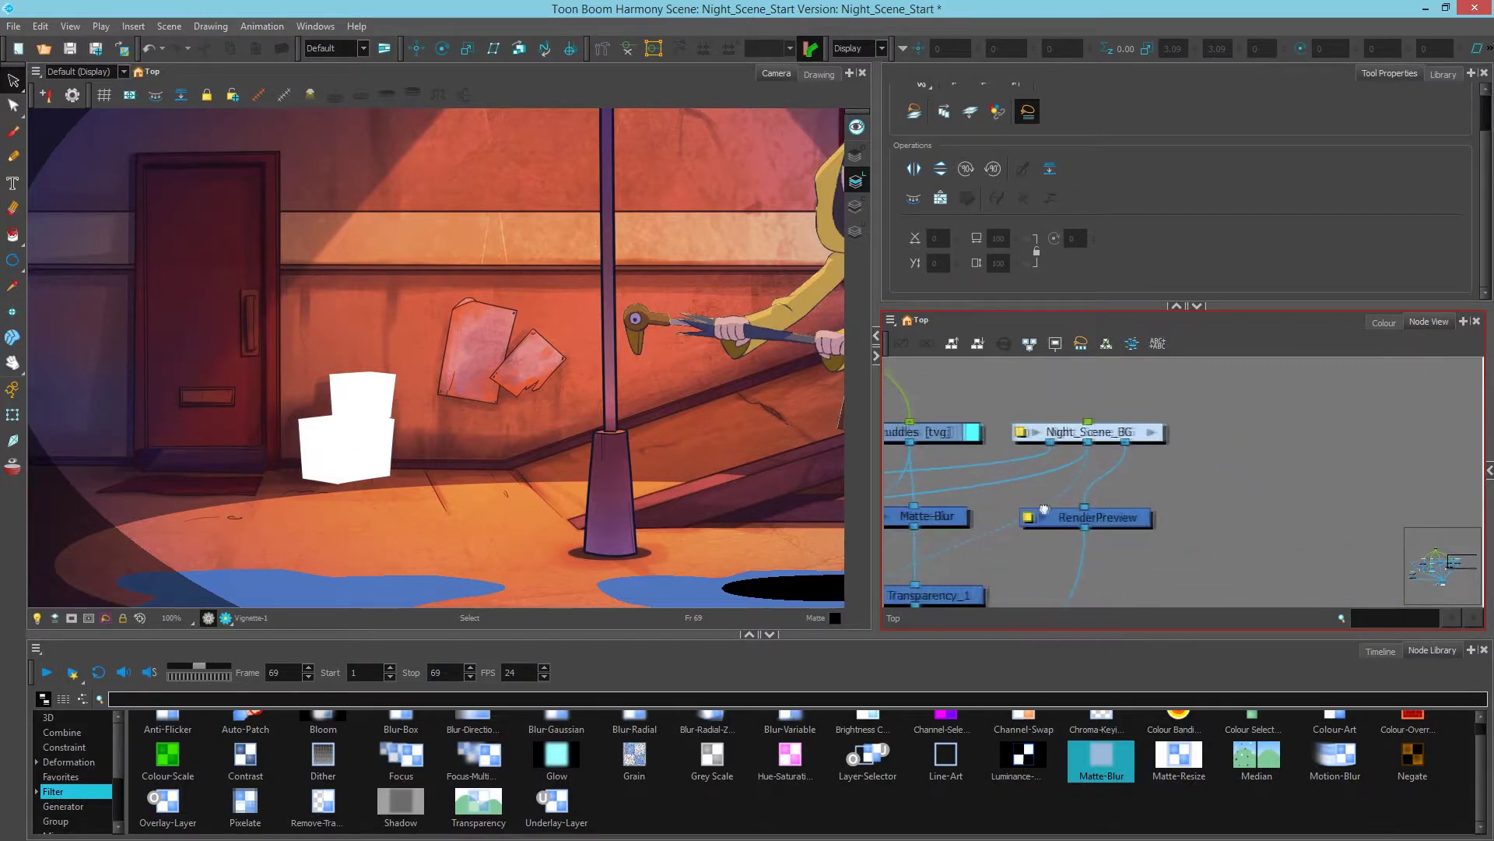
drag(1149, 525, 1153, 549)
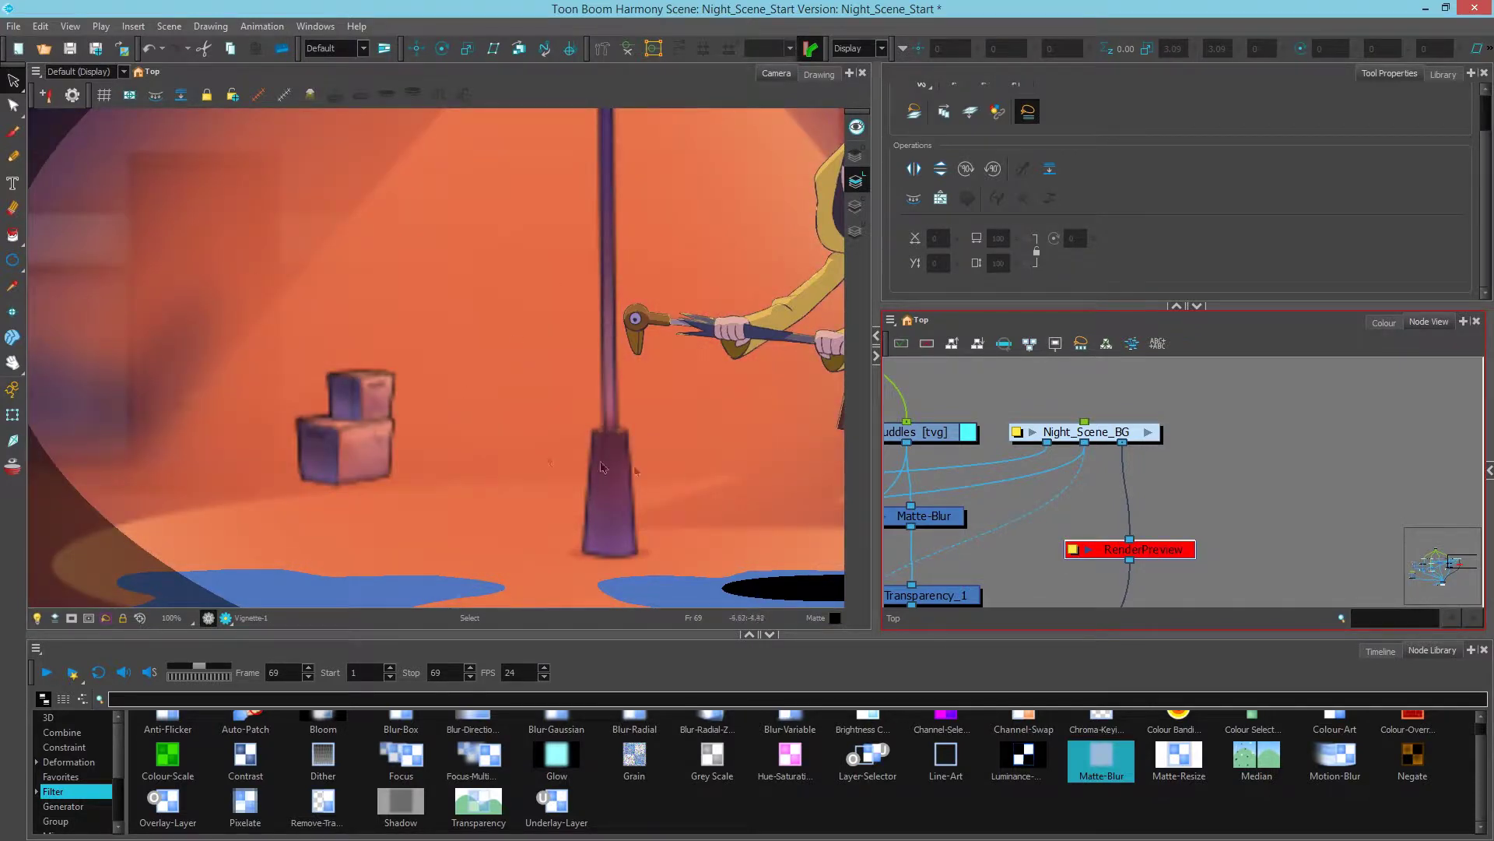
click(1171, 551)
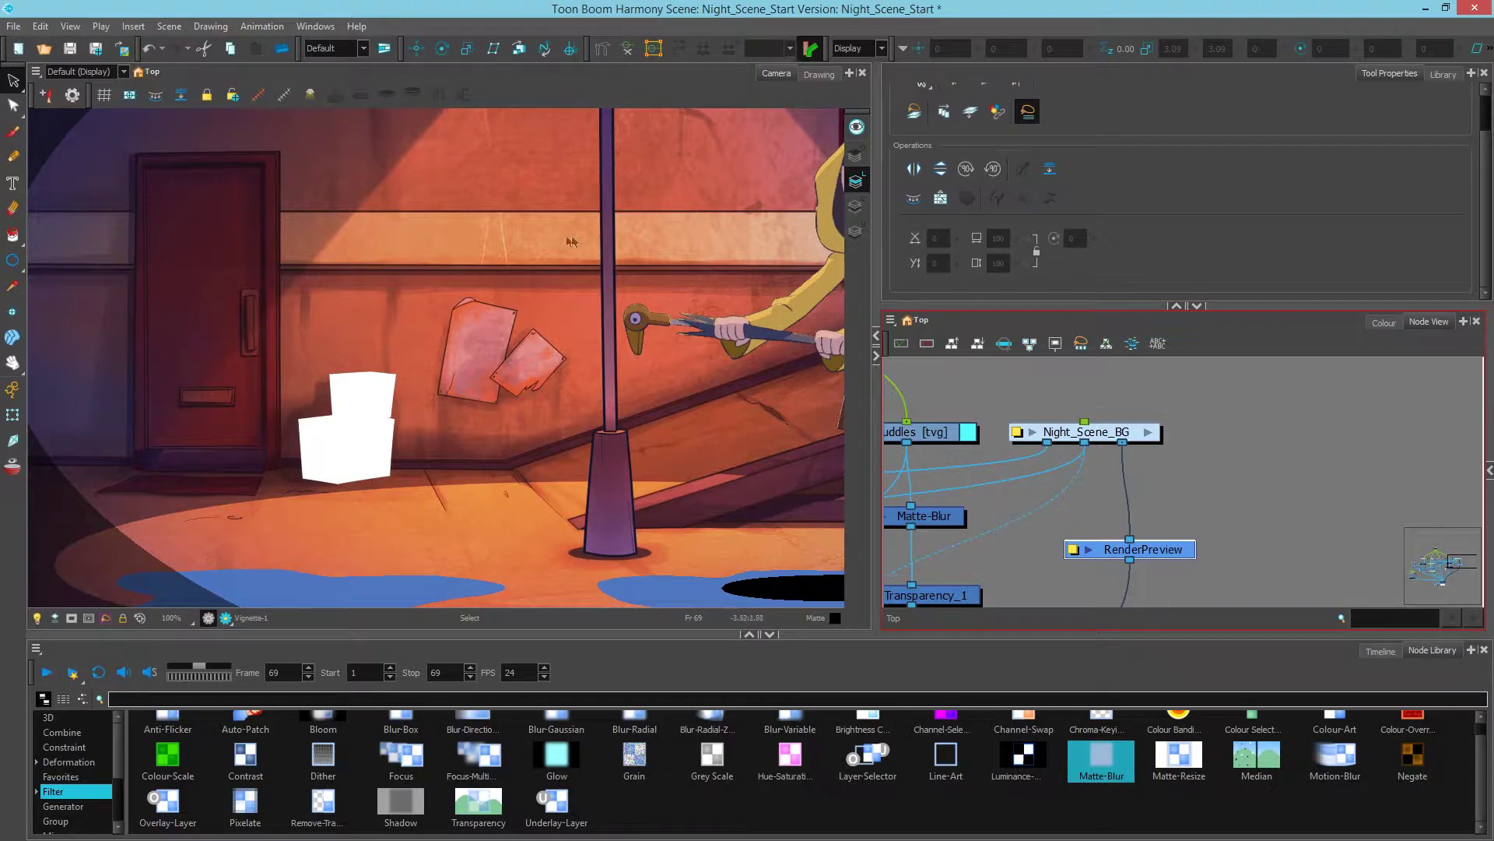
click(1148, 432)
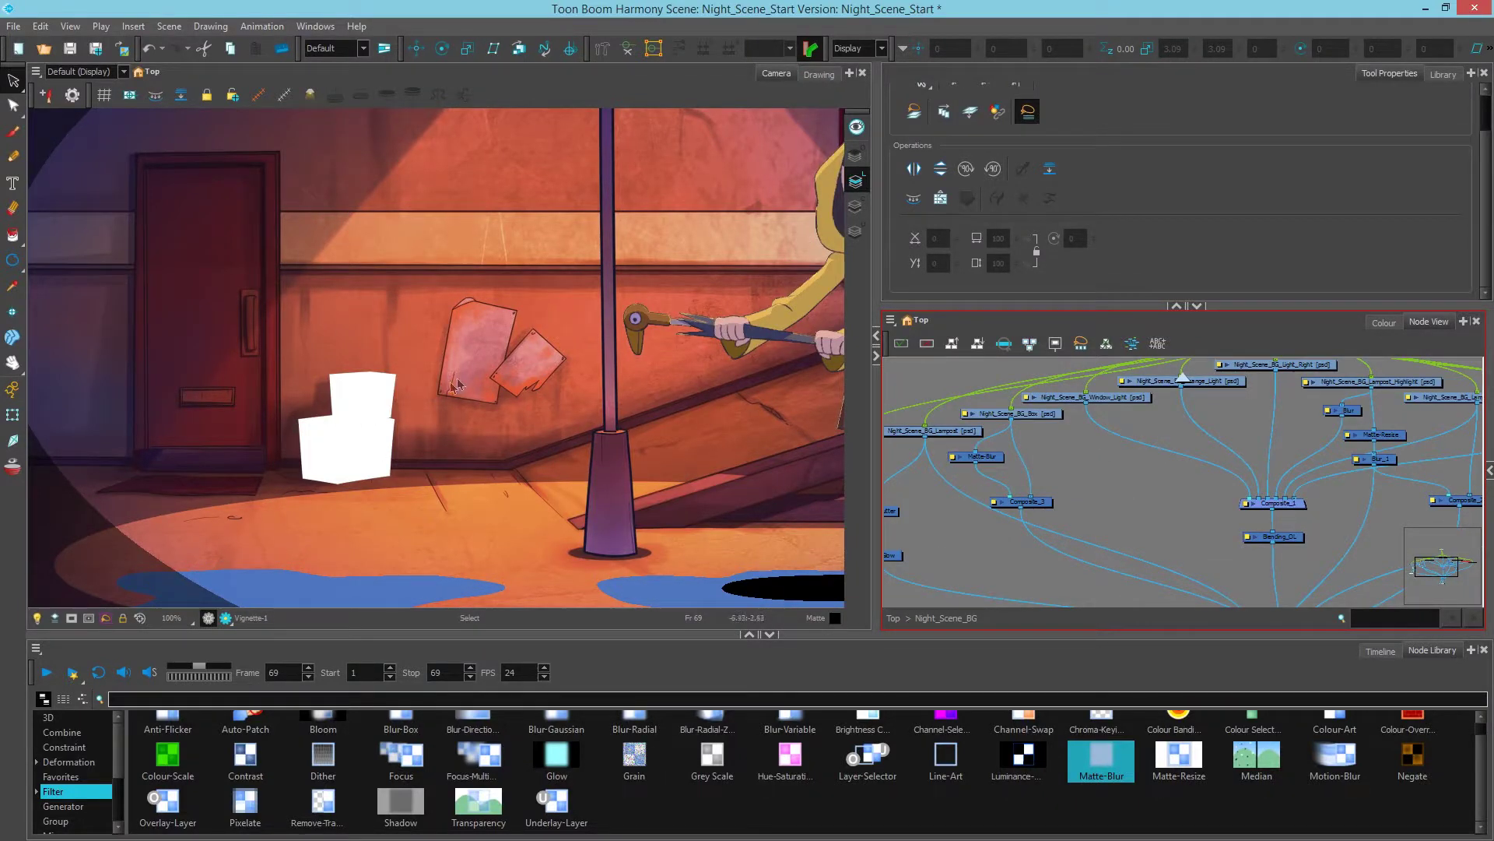
scroll(458, 384, up, 3)
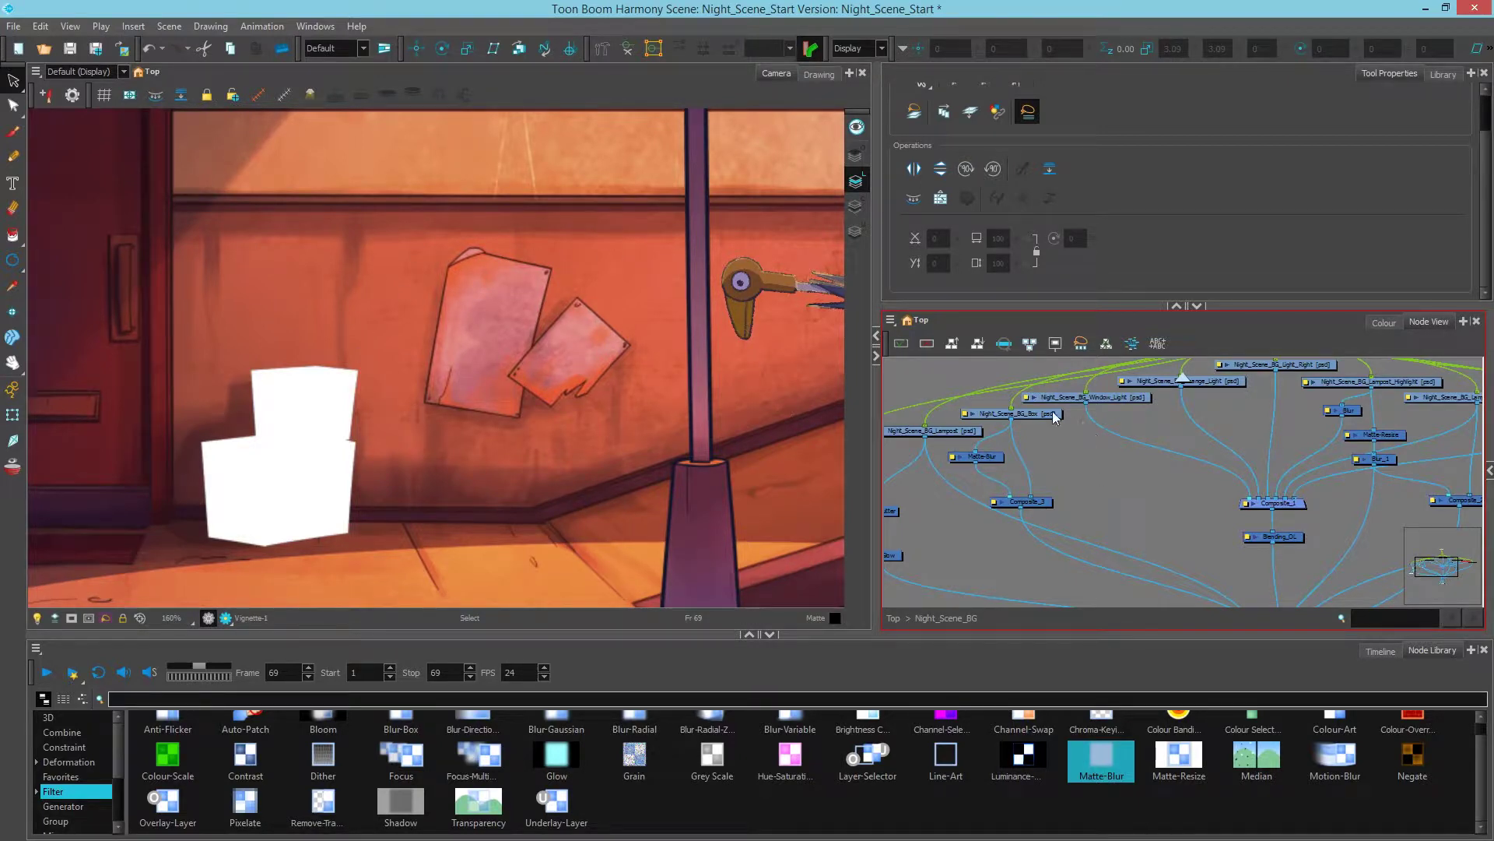
double_click(965, 457)
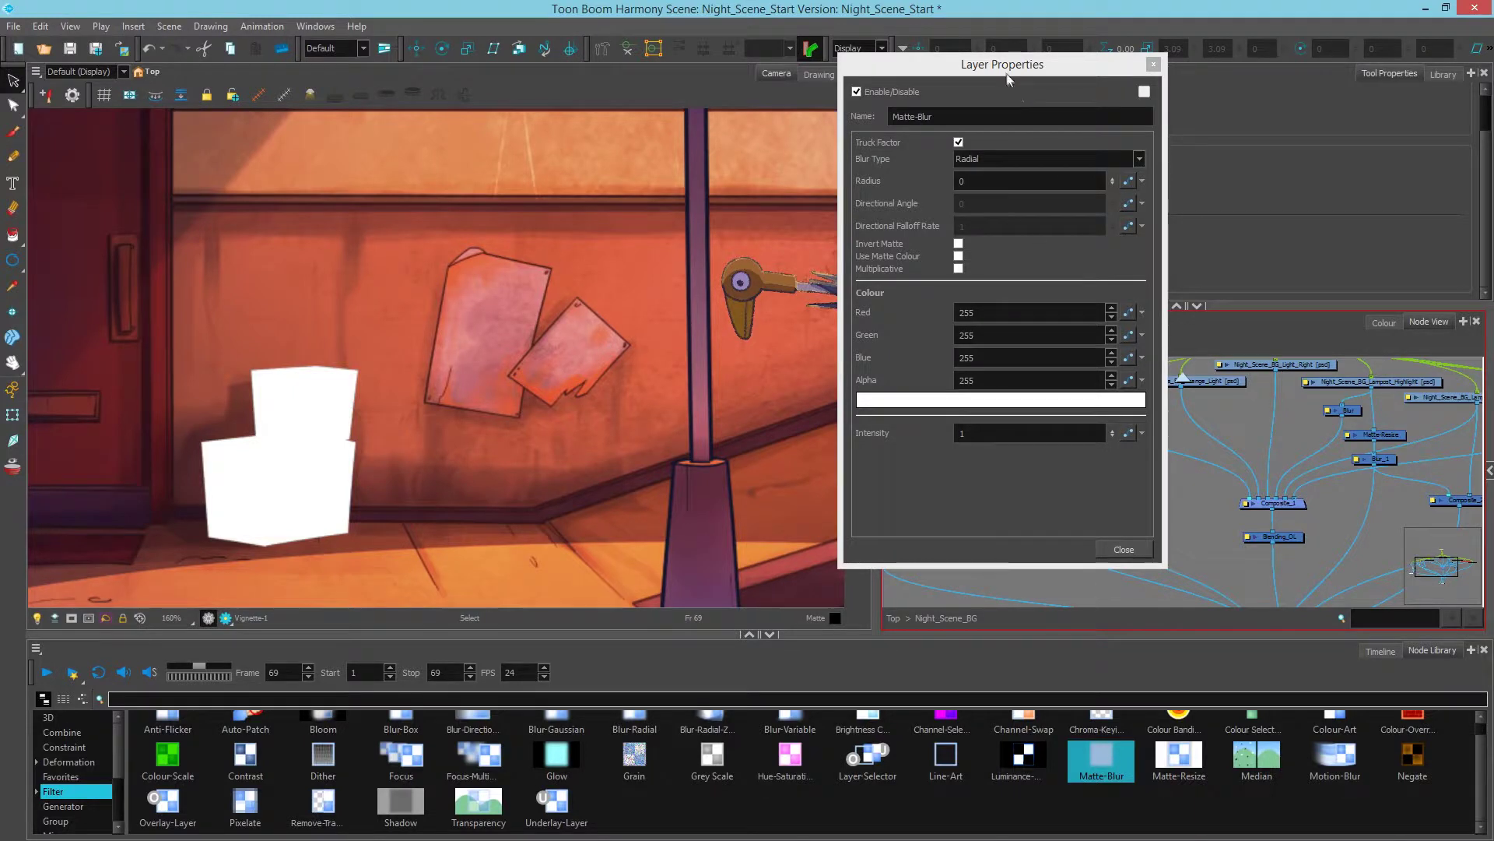
- Sample the orange wall colour (208, 93, 67) as the Matte-Blur colour
drag(1004, 72, 1204, 80)
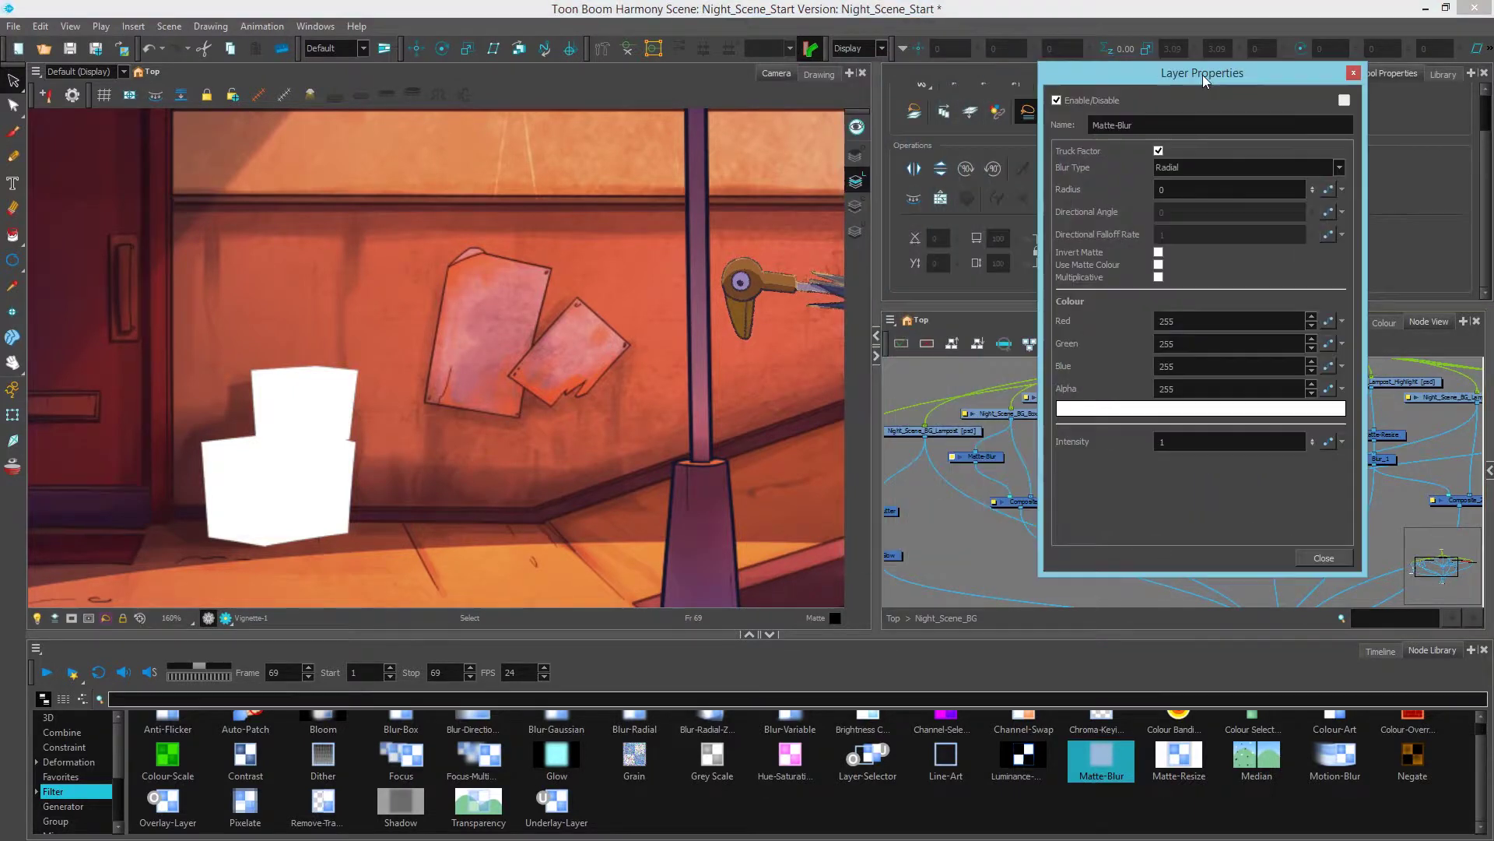
click(1132, 409)
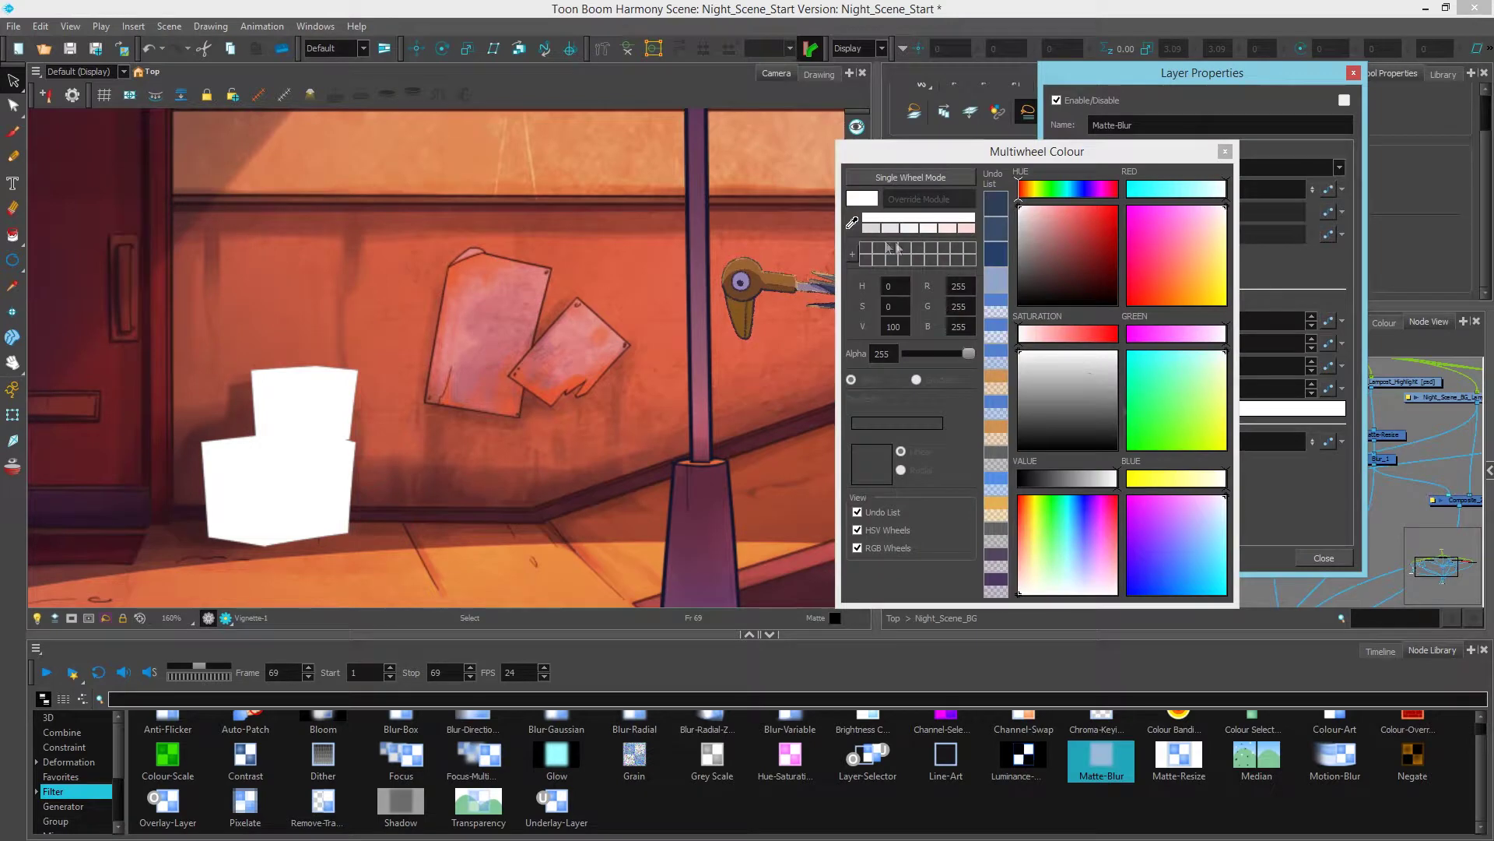
click(852, 223)
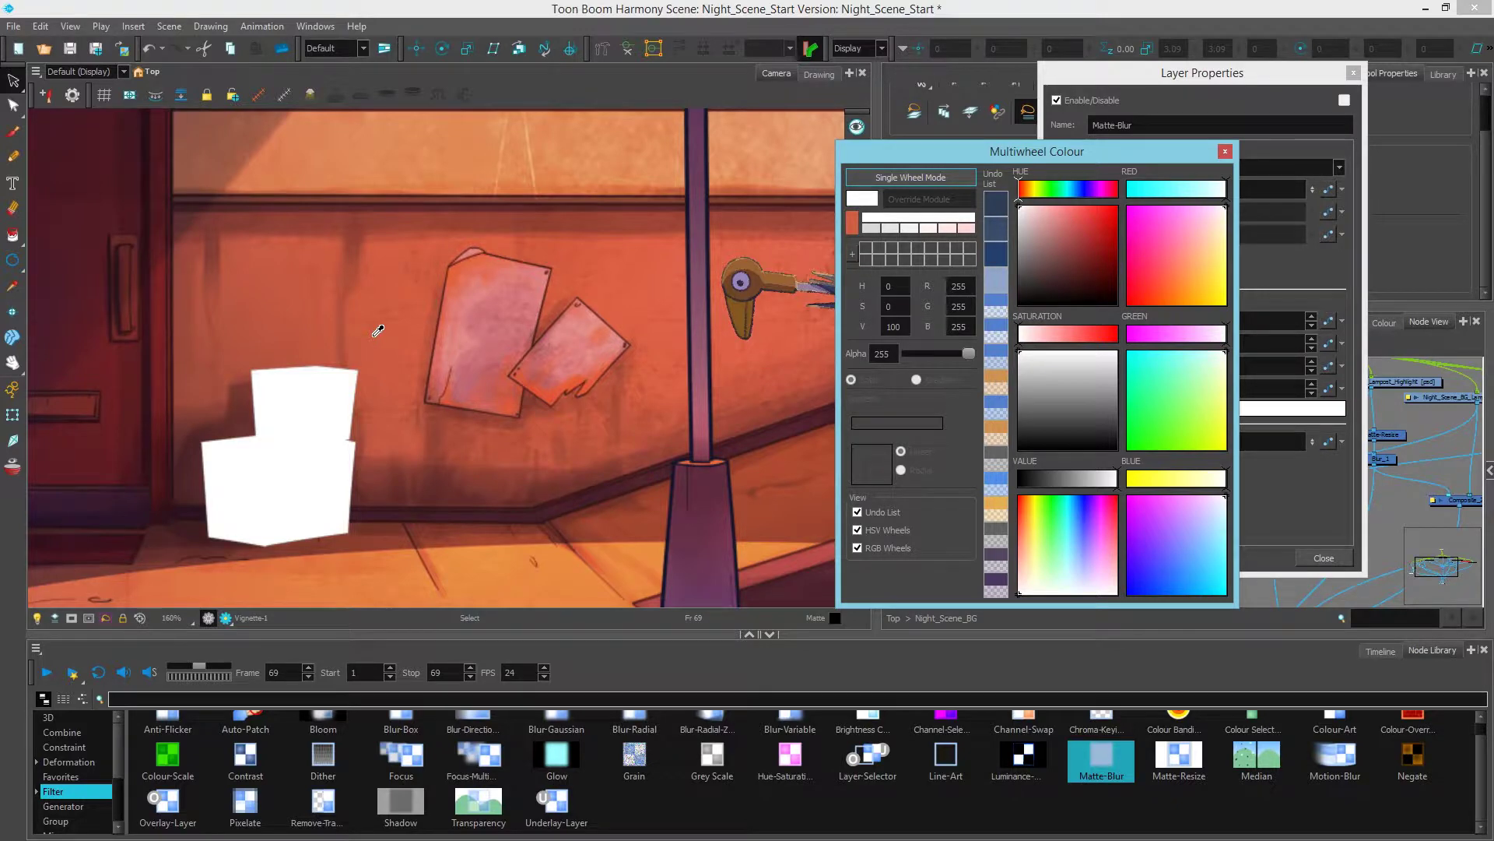
click(378, 330)
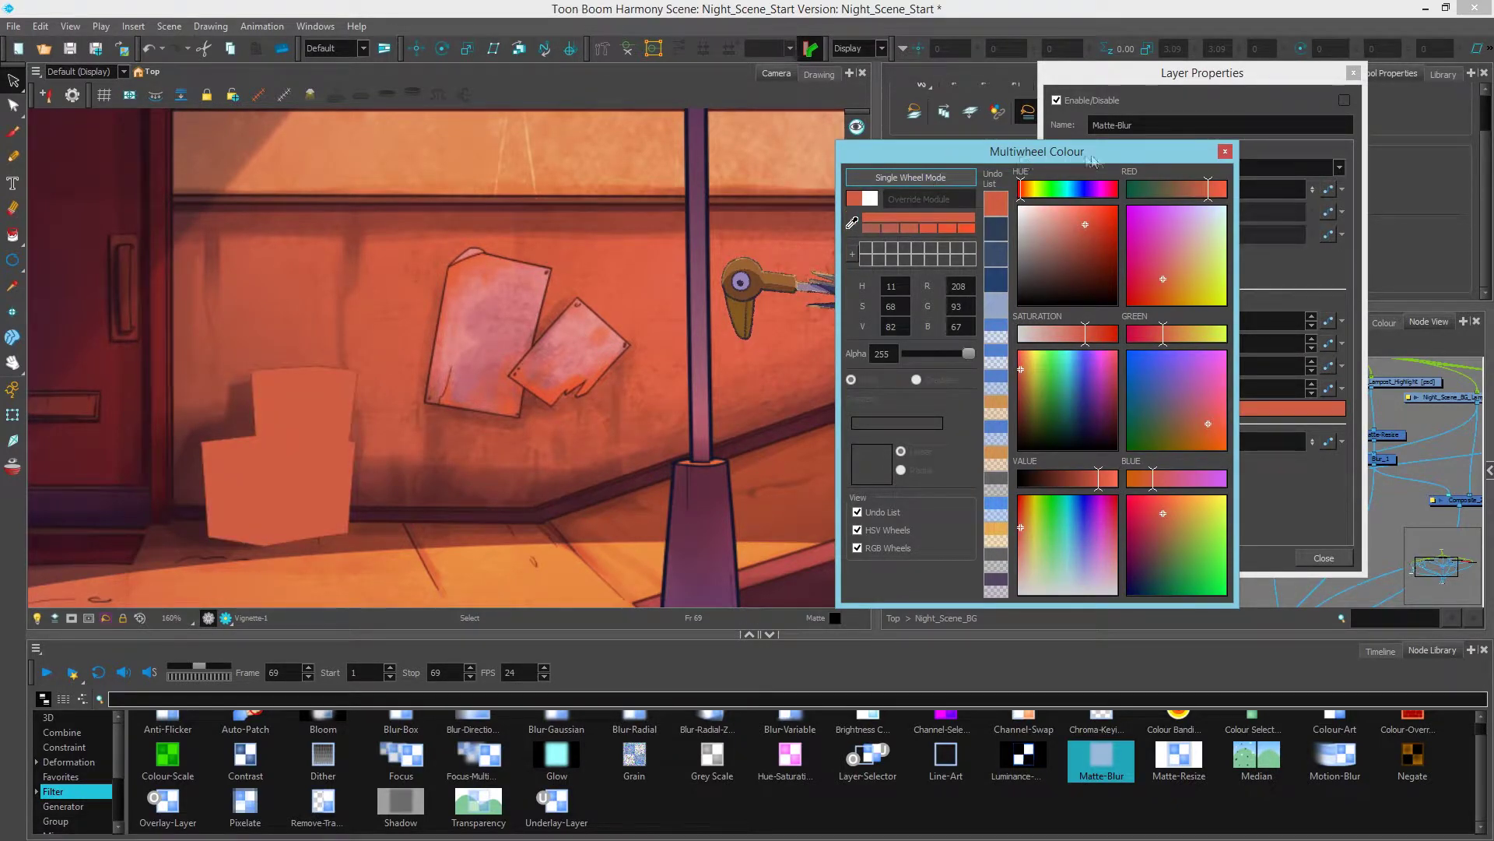
click(1225, 151)
- Set the Matte-Blur alpha to 30, after trying 25 and 50
drag(1190, 81, 1270, 90)
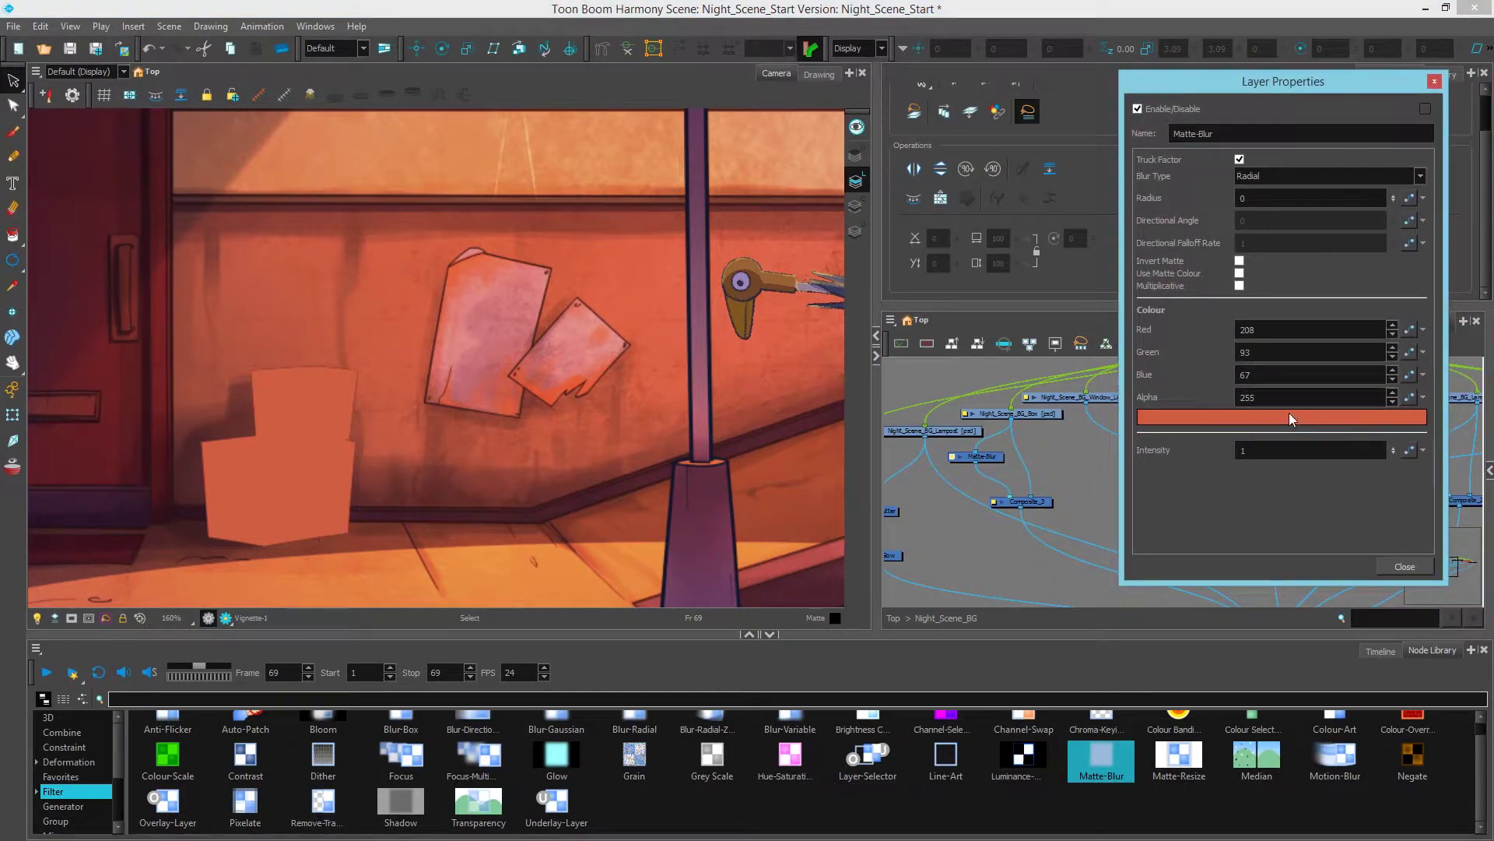
click(1249, 398)
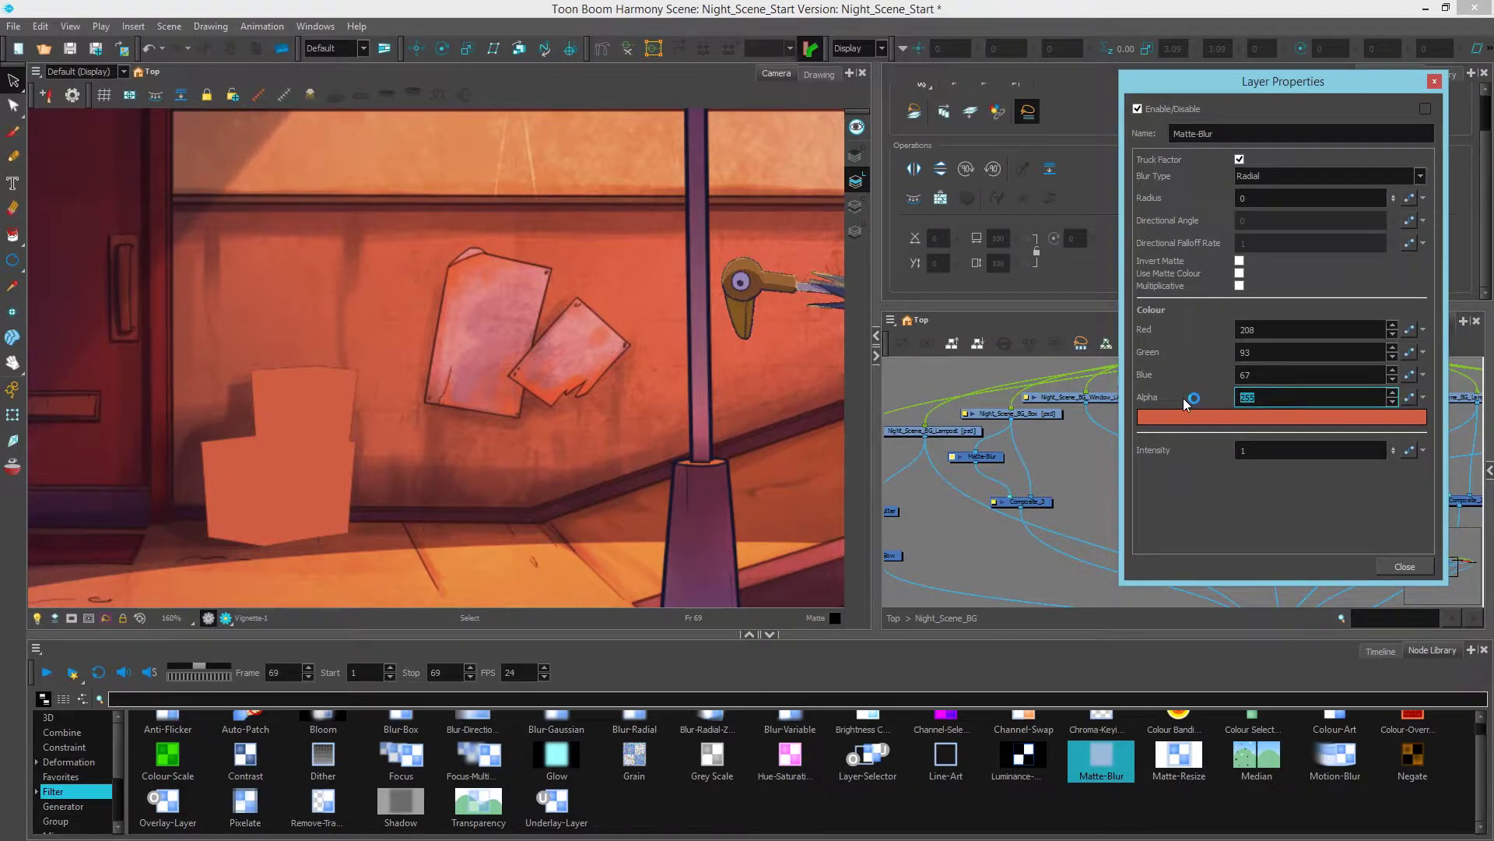
text(25)
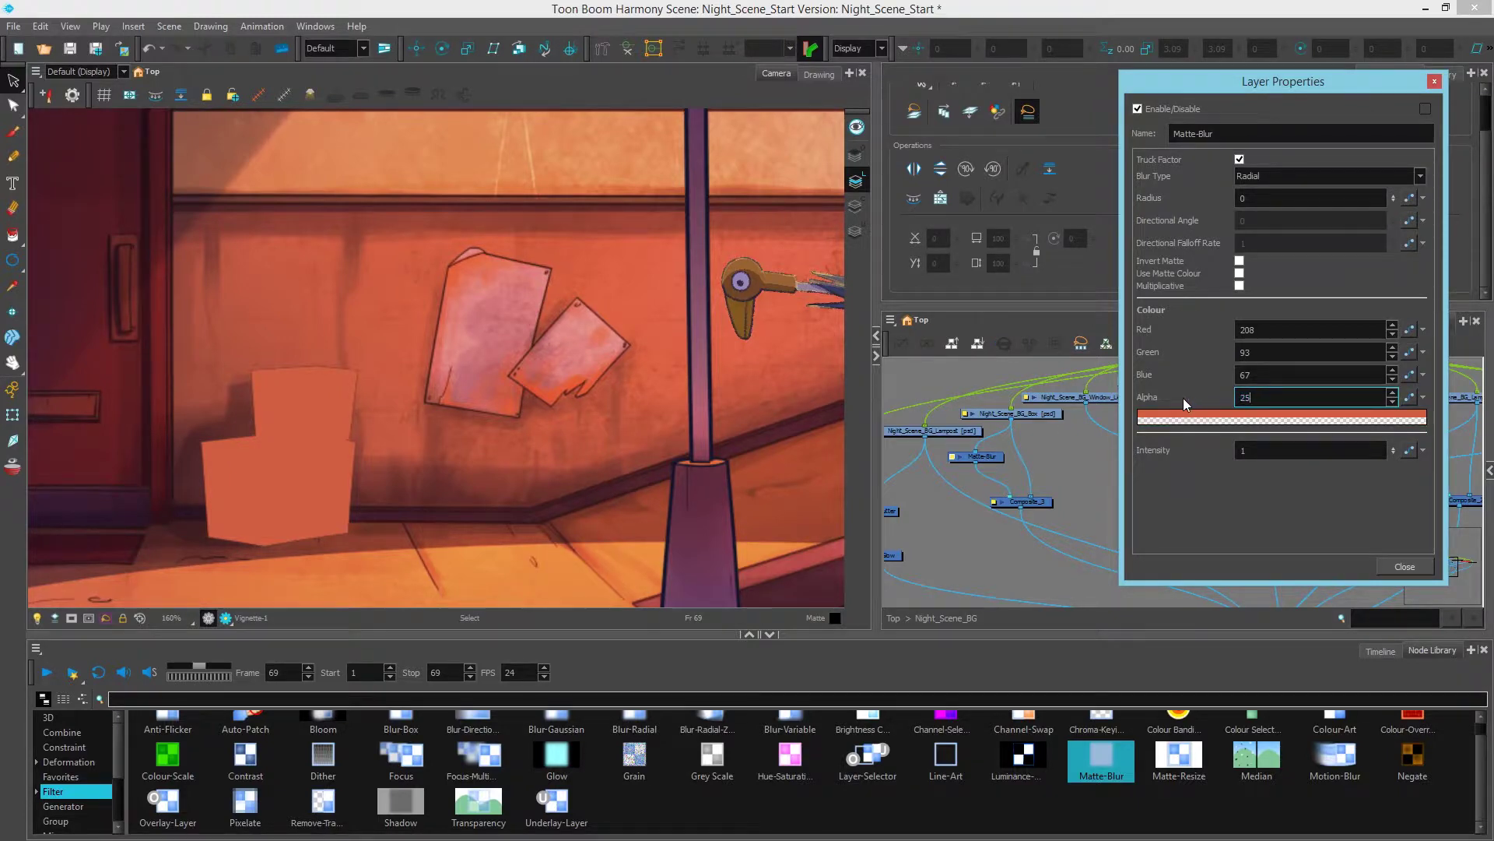
key(Return)
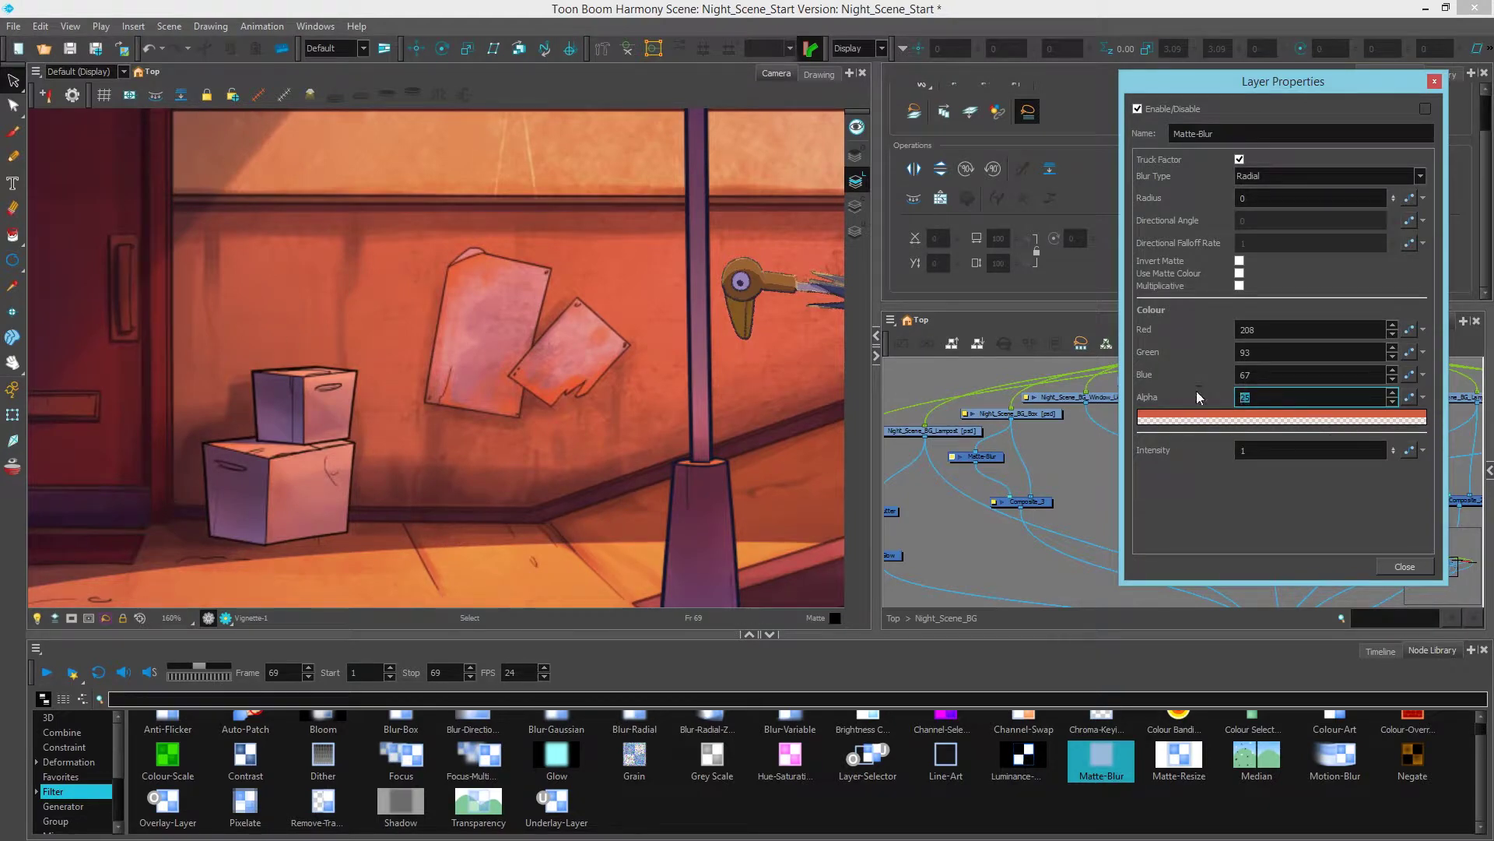
text(50)
key(Return)
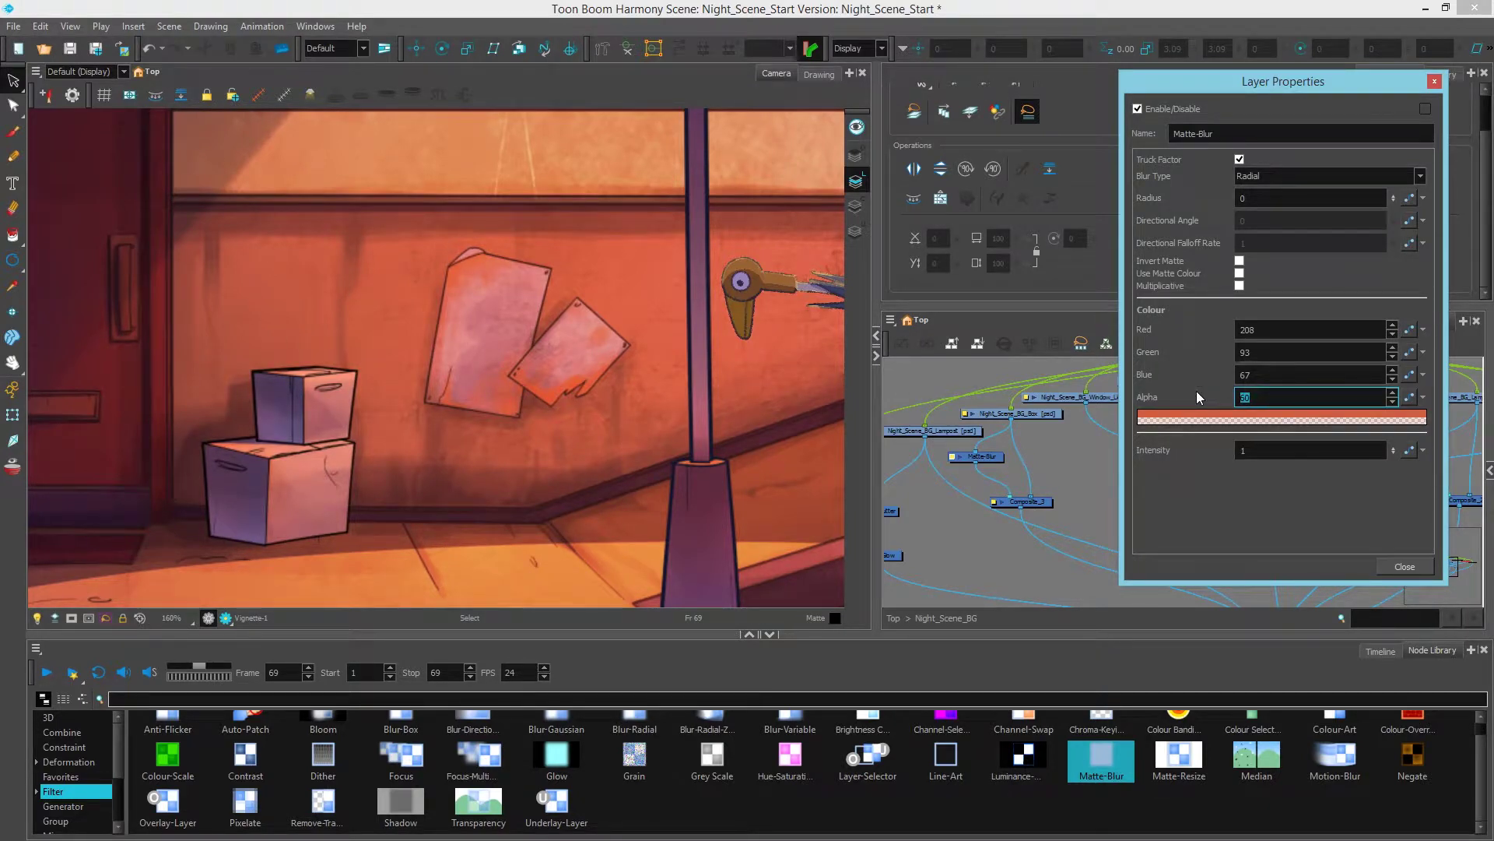
text(30)
key(Return)
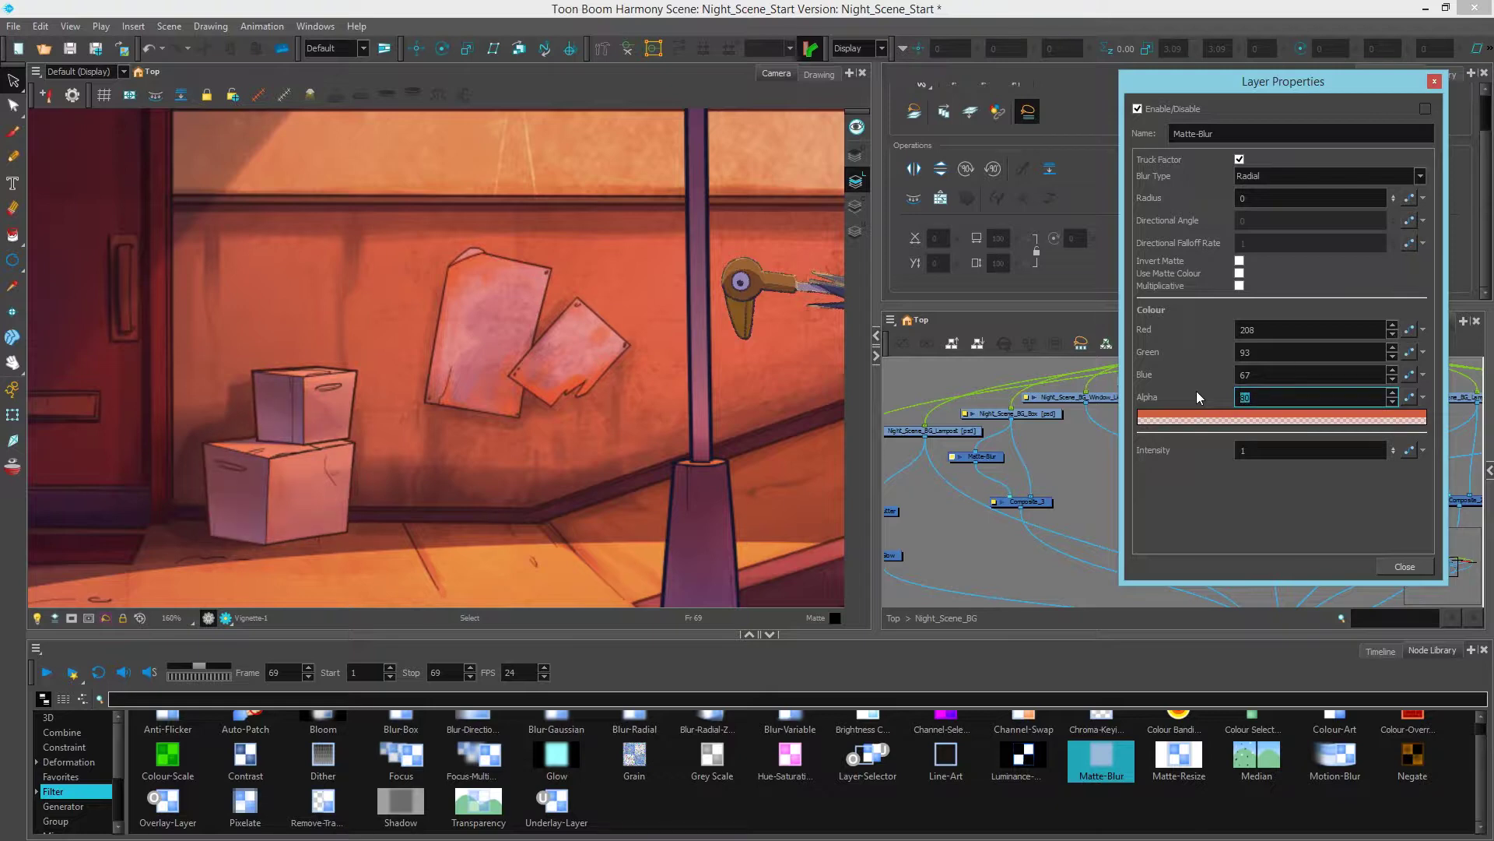
scroll(357, 437, down, 1)
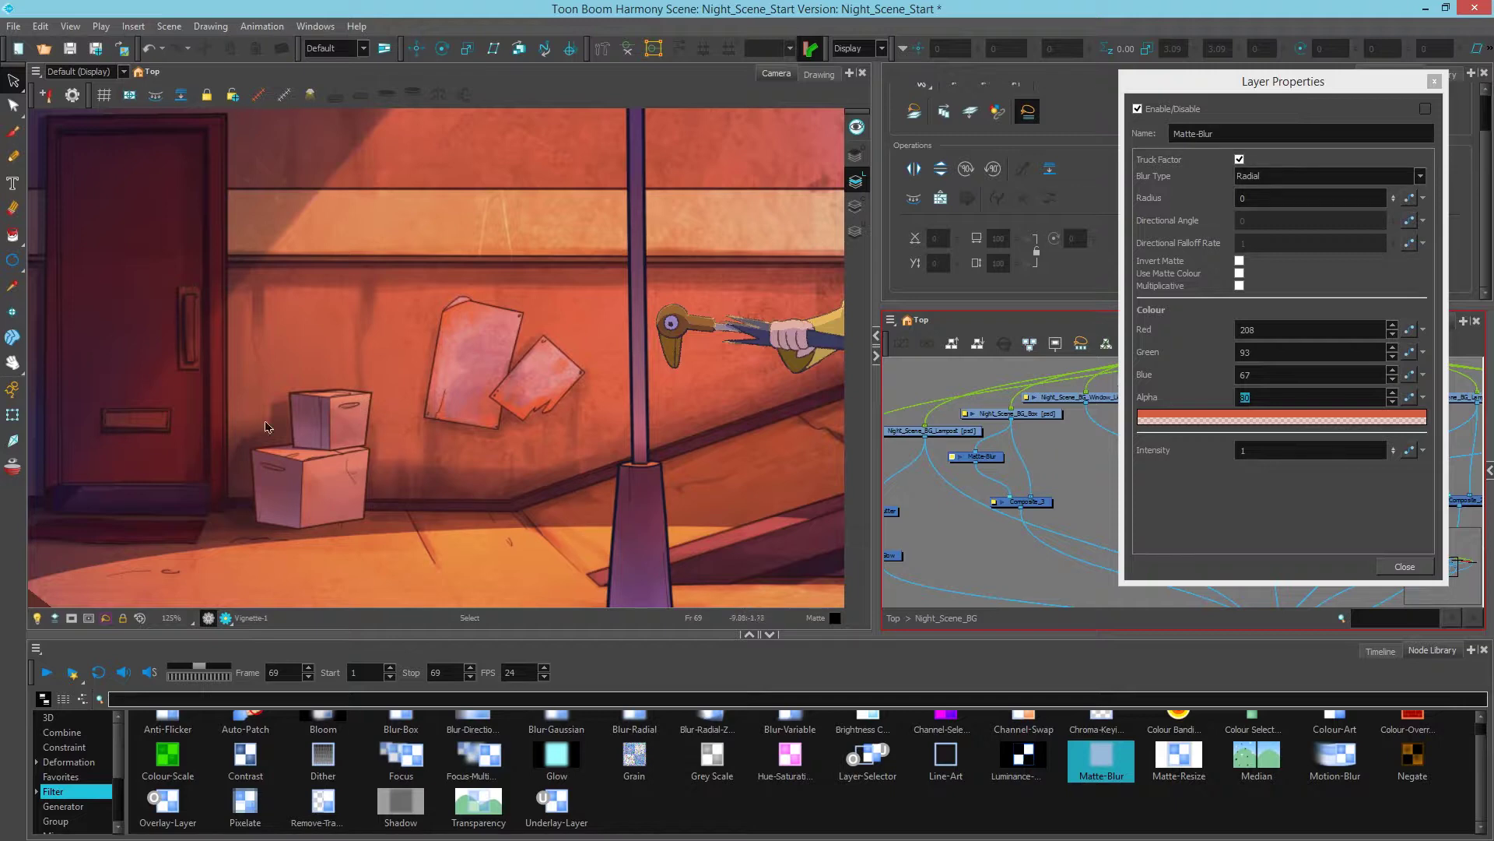
scroll(1017, 504, up, 2)
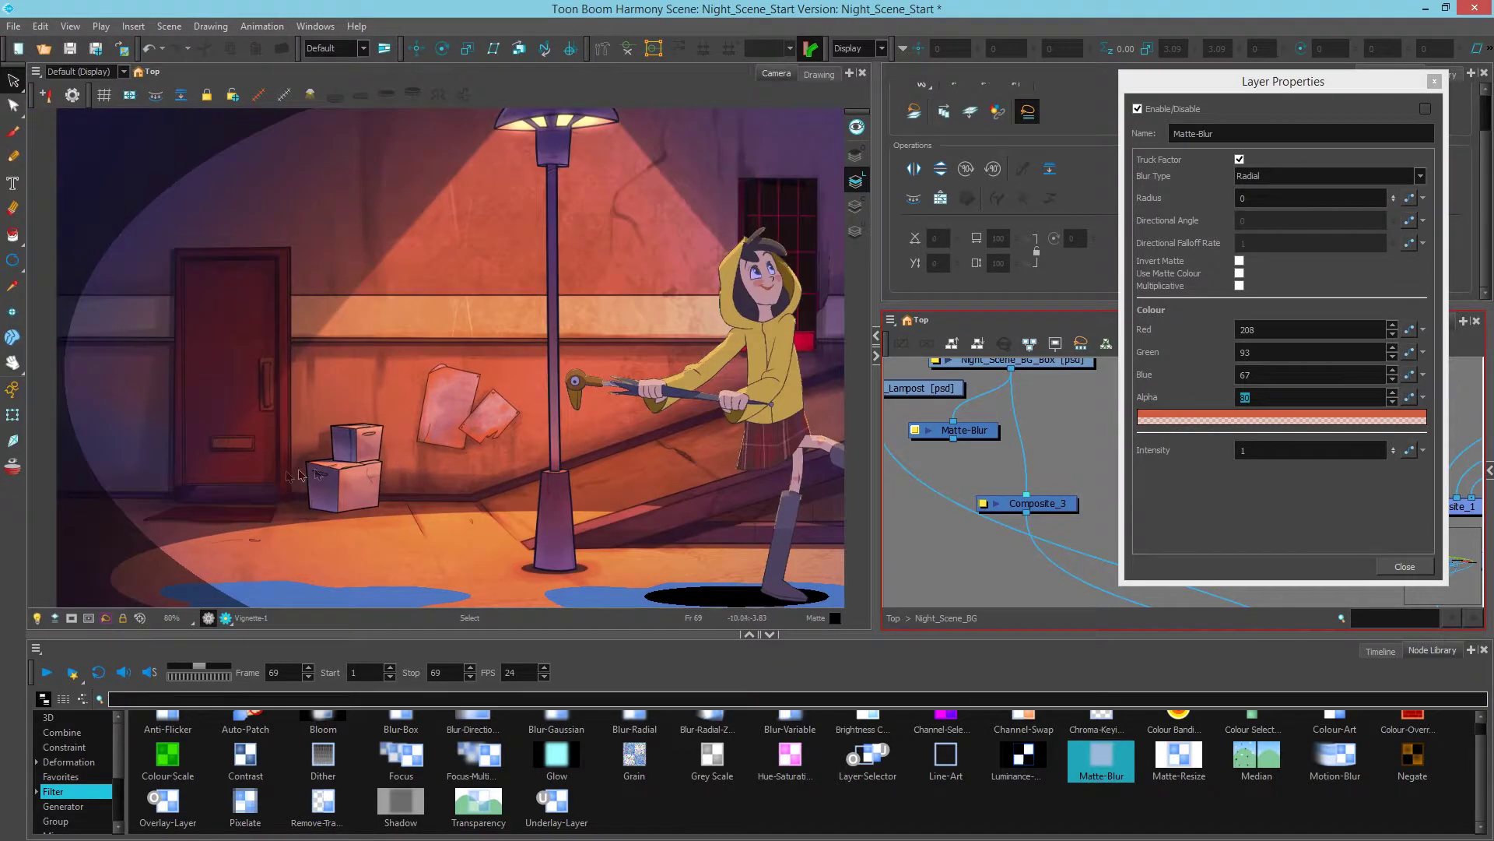
- Wire Matte-Blur's output into a second input of Composite_3 and close its properties
drag(953, 438, 1010, 495)
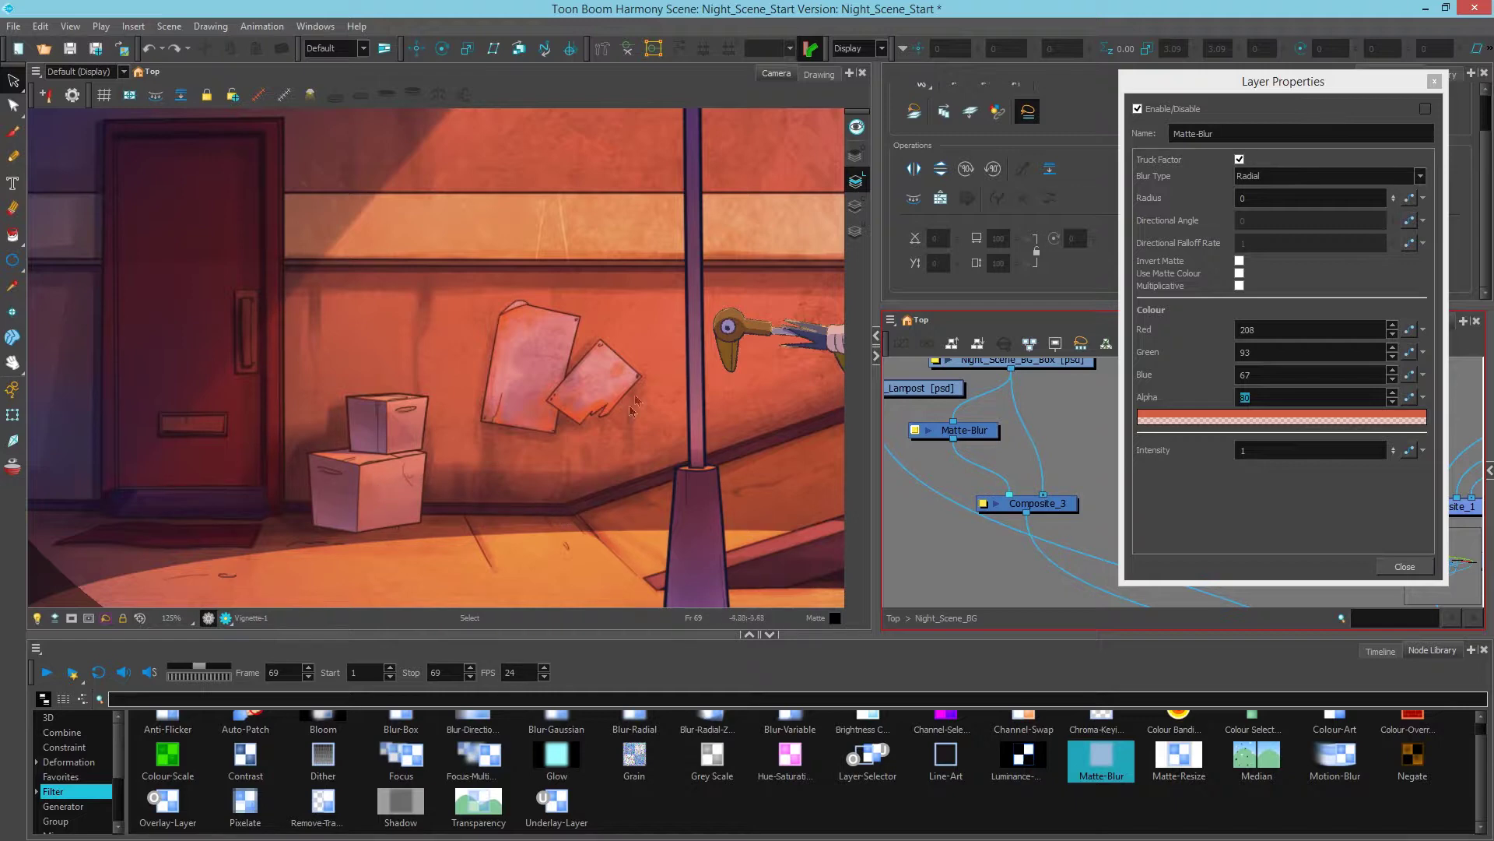
scroll(545, 483, down, 3)
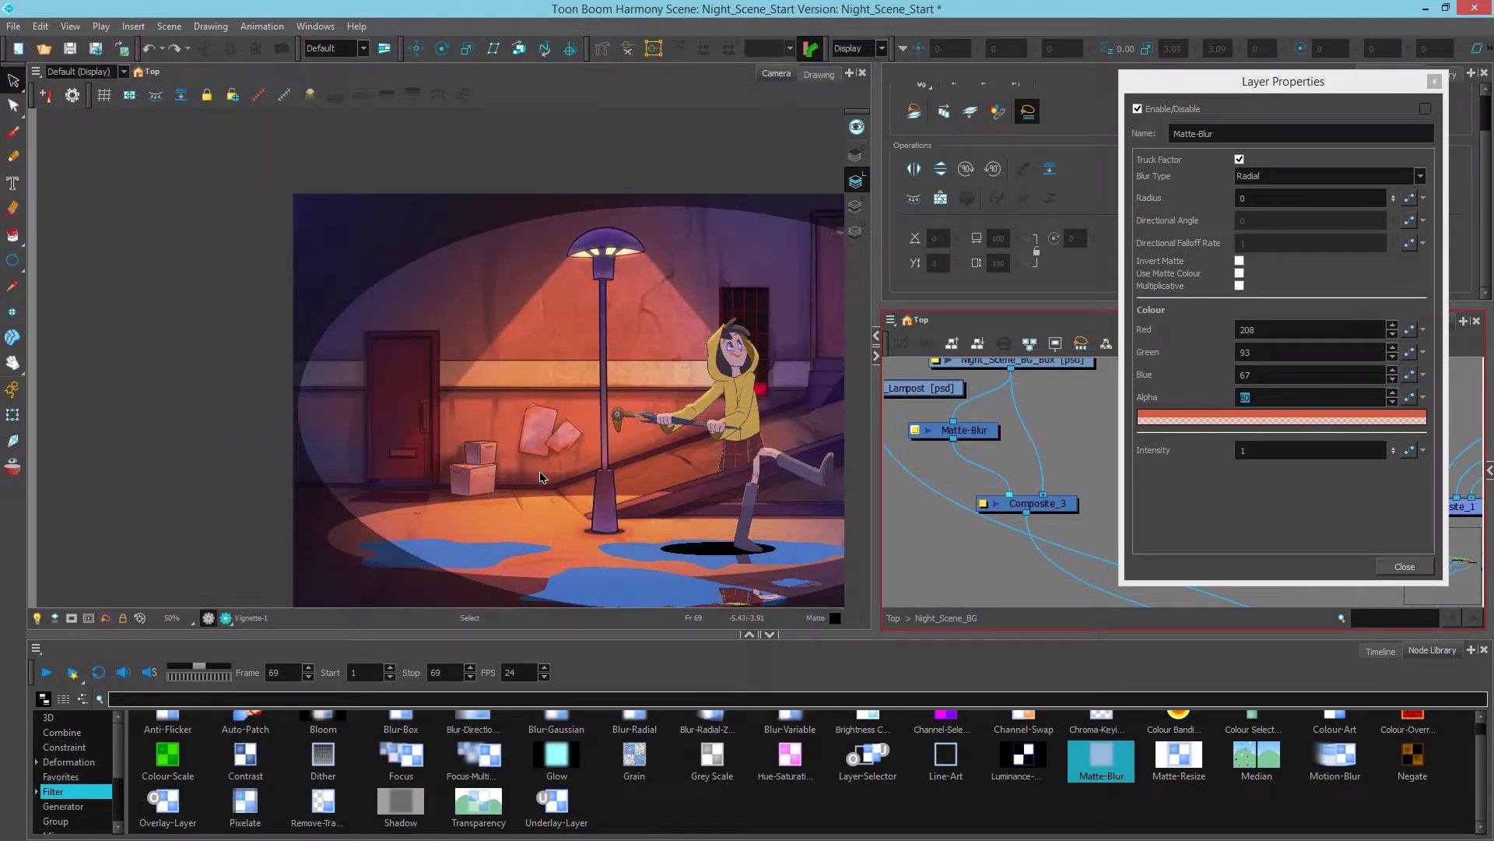
click(1401, 565)
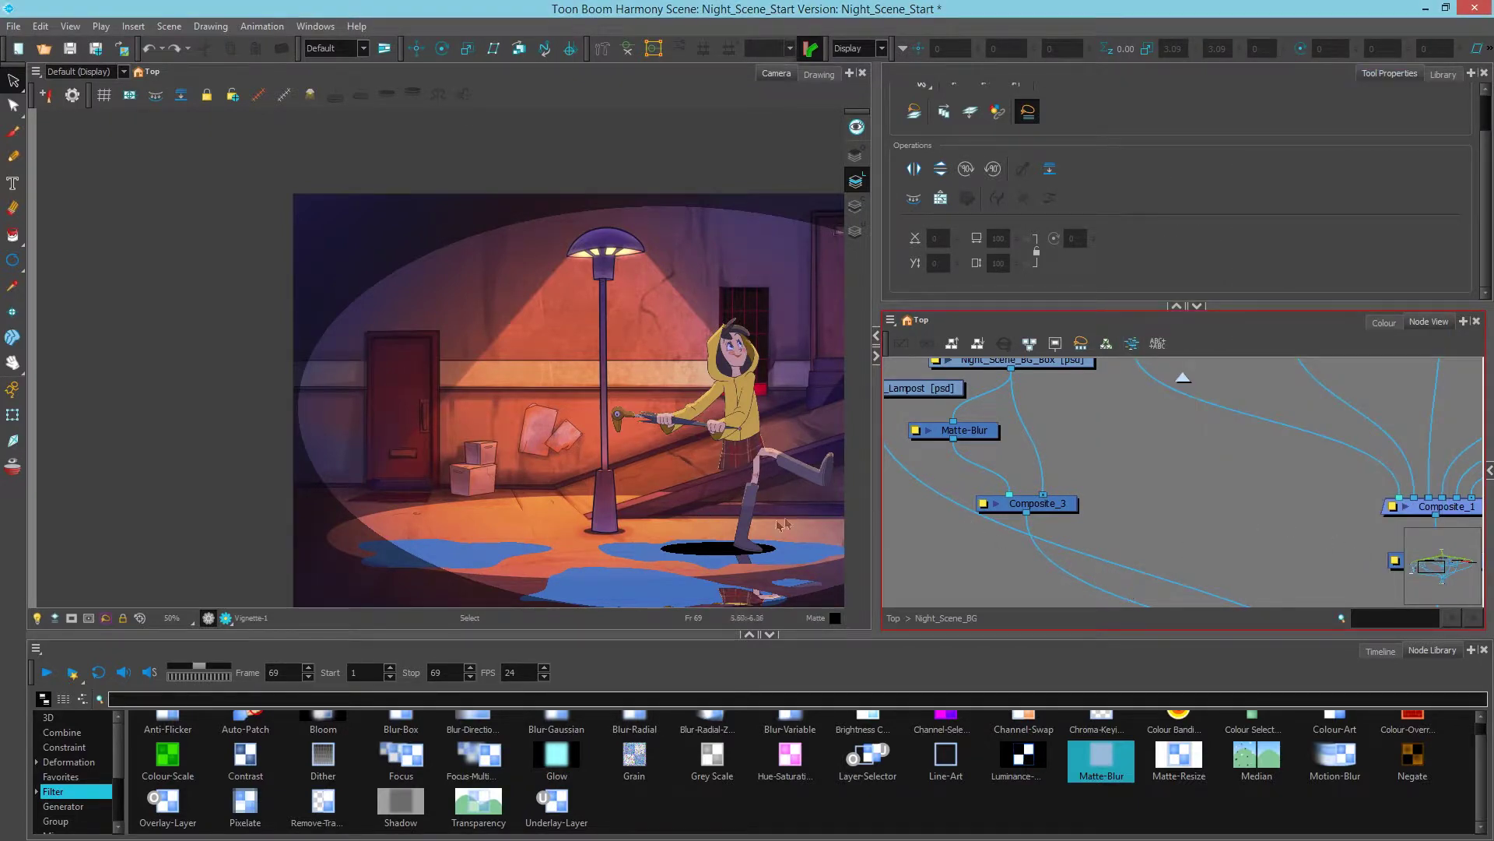
- Return to the top level, show the timeline at frame 13, and enable Render Preview
click(894, 618)
drag(1265, 549, 1326, 426)
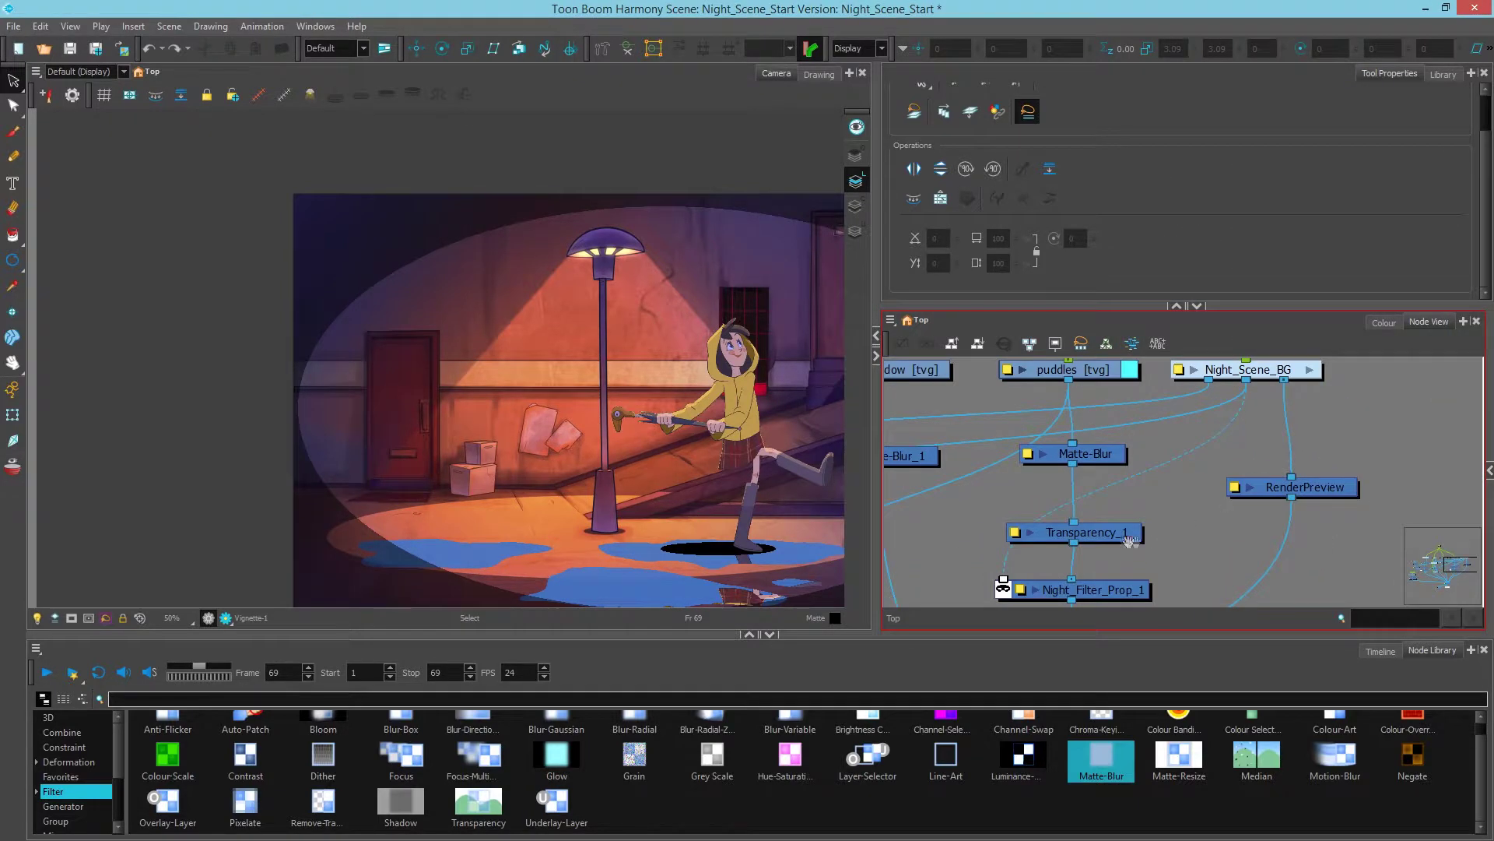
click(1381, 651)
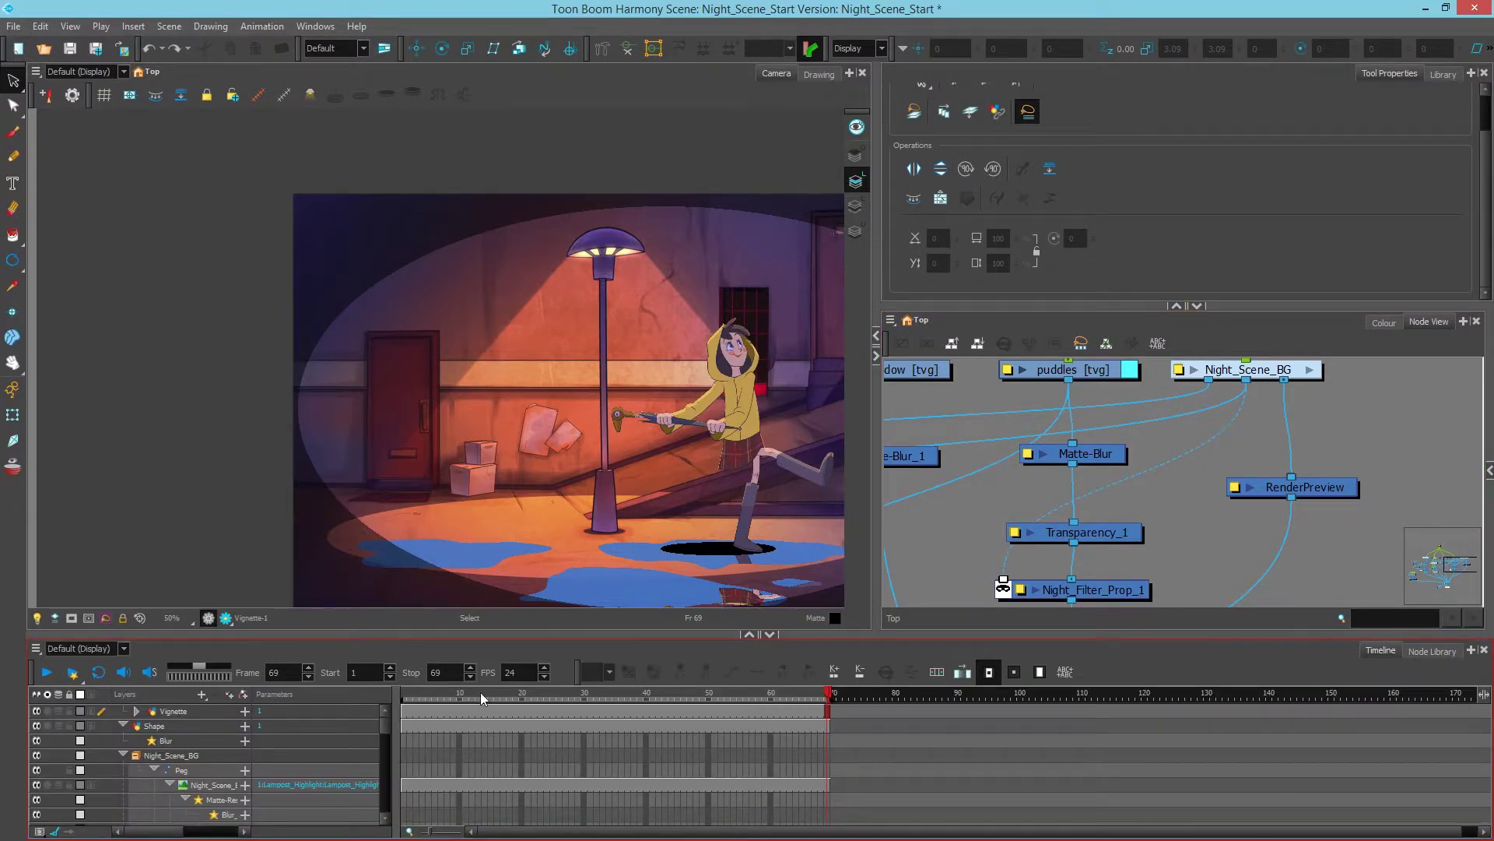
mouse_move(483, 695)
mouse_down()
mouse_move(461, 695)
mouse_move(478, 695)
mouse_up()
scroll(372, 385, up, 4)
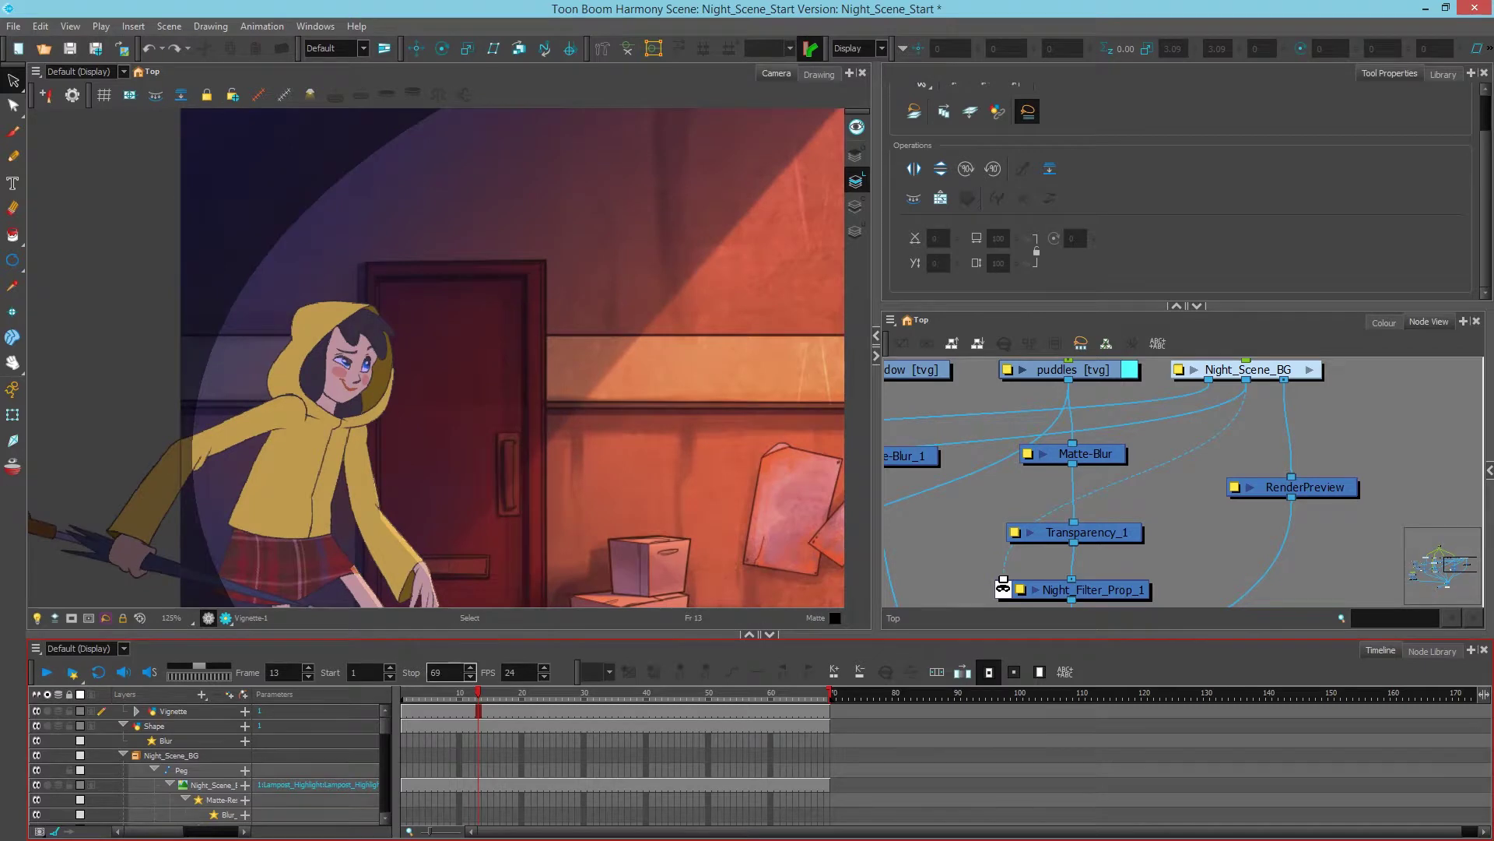
click(226, 617)
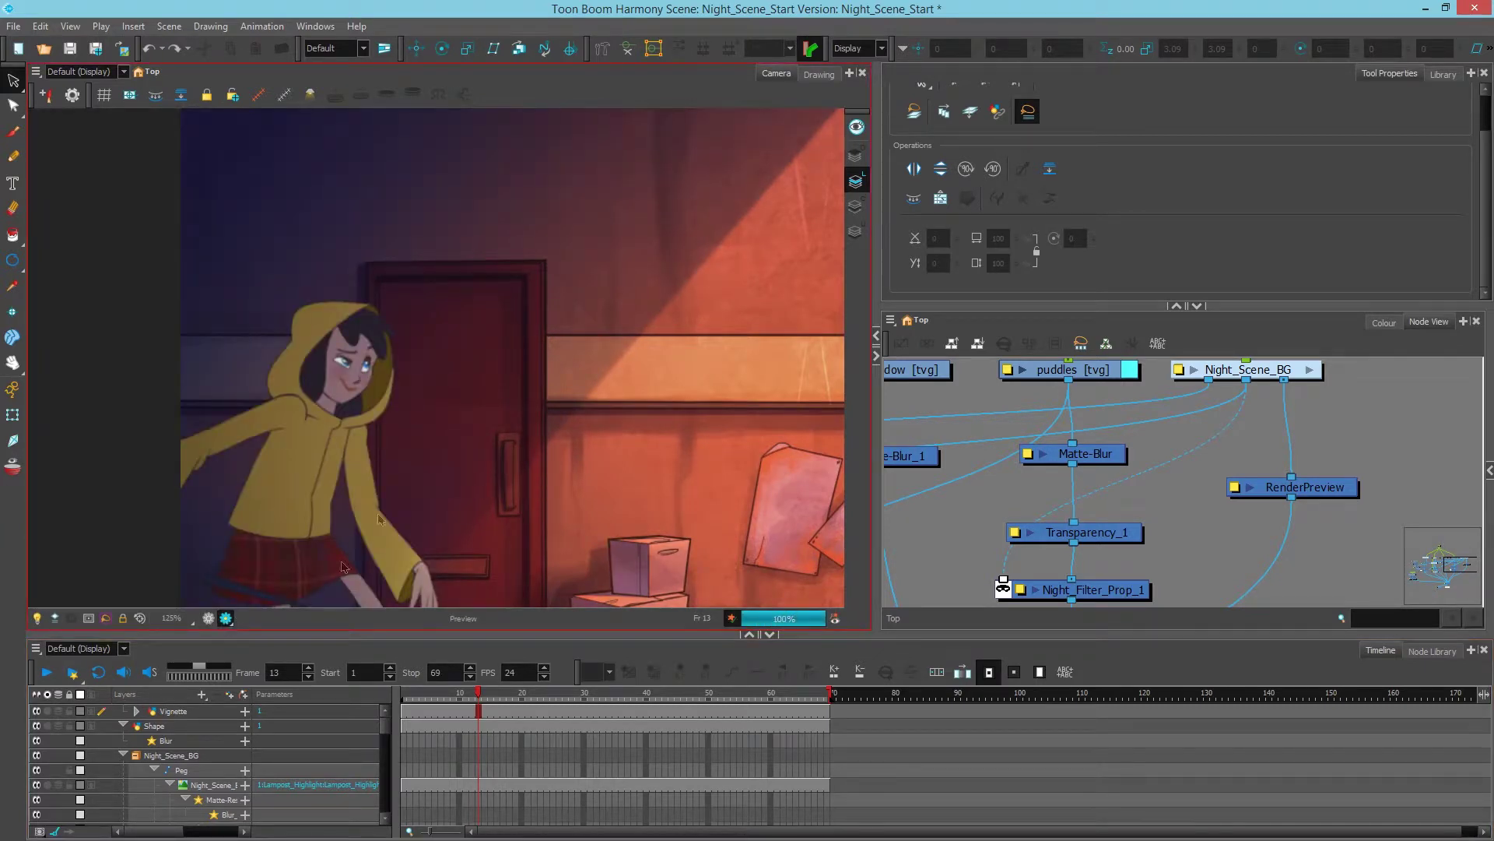
scroll(573, 465, down, 2)
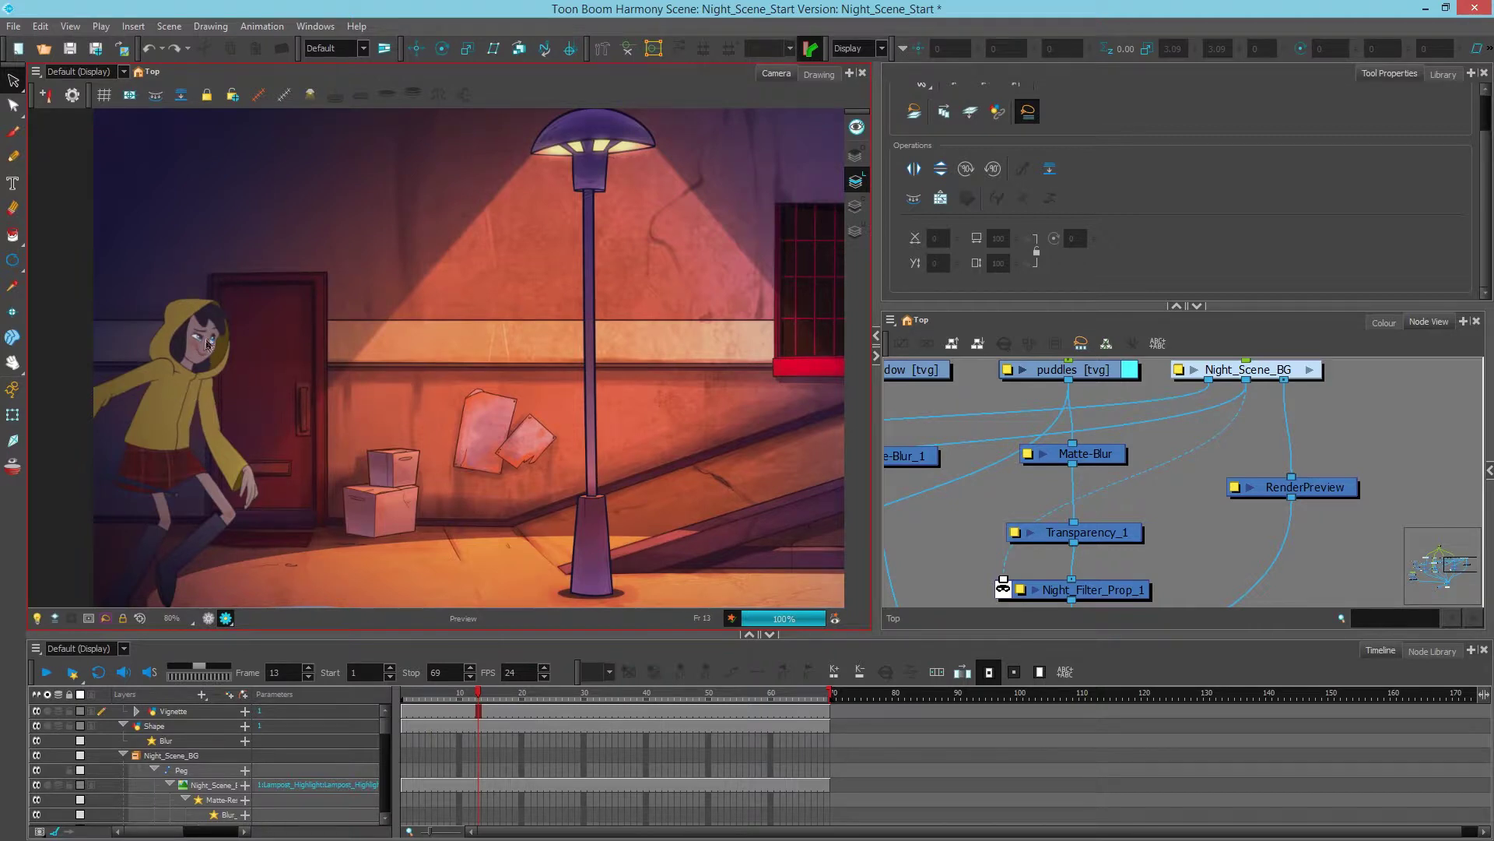
scroll(1020, 507, down, 4)
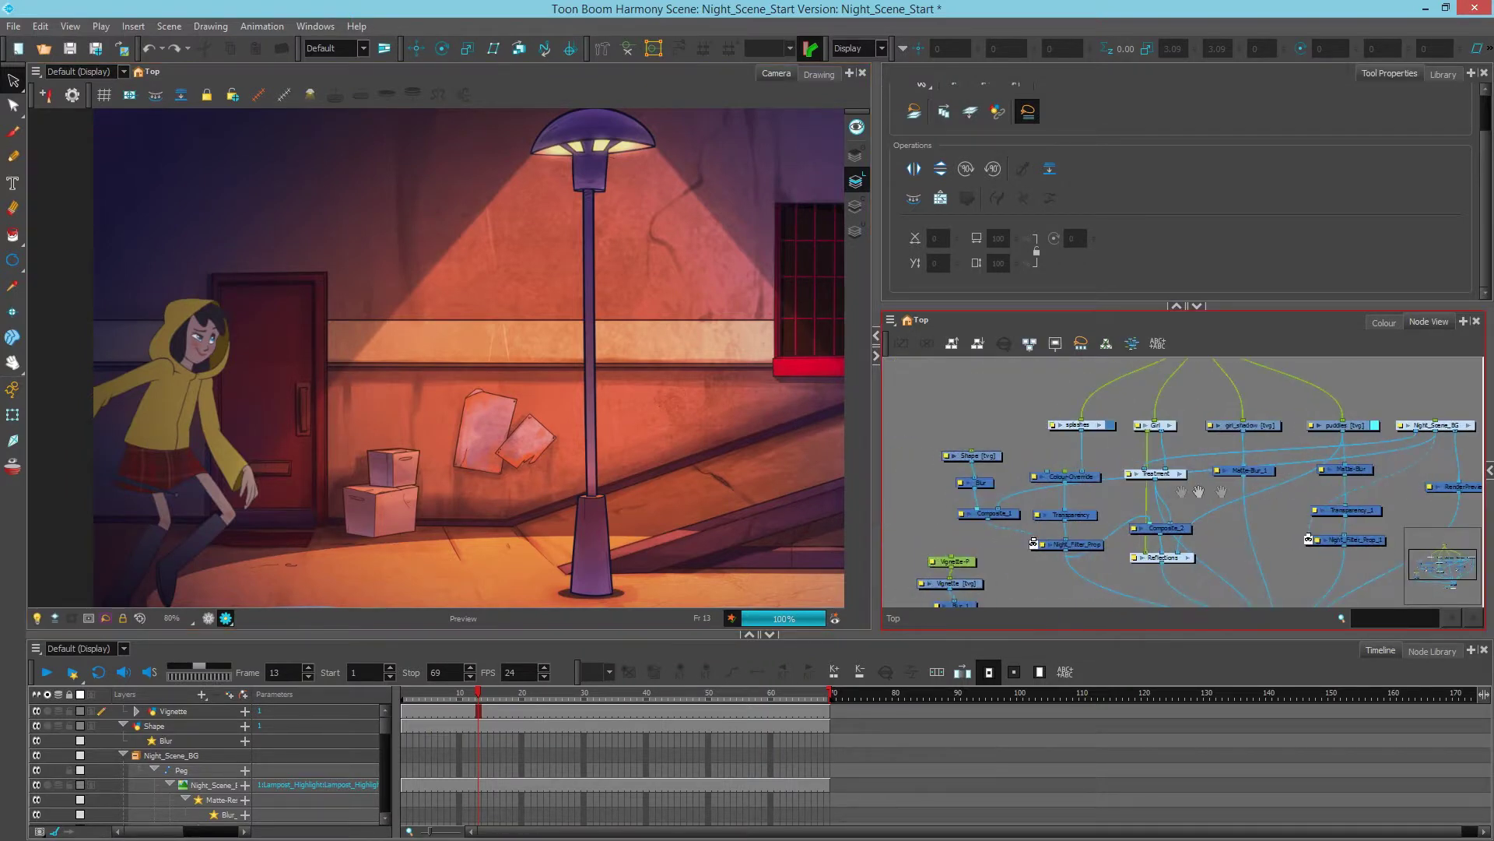
- Inside the Treatment group, add a Transparency node from Filter beneath Colour-Selector
double_click(1182, 477)
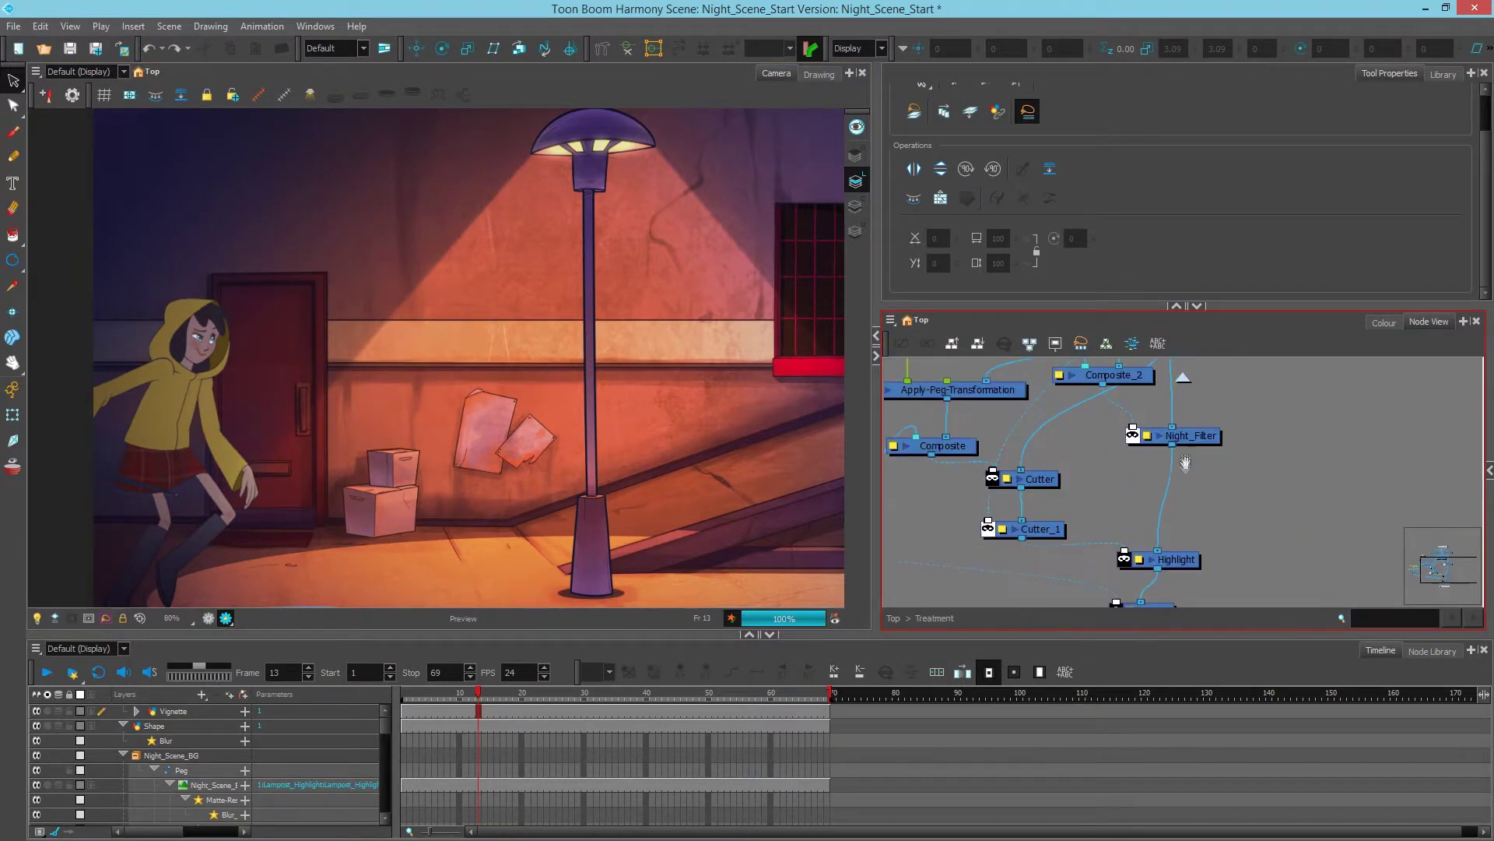
drag(1091, 467, 1091, 458)
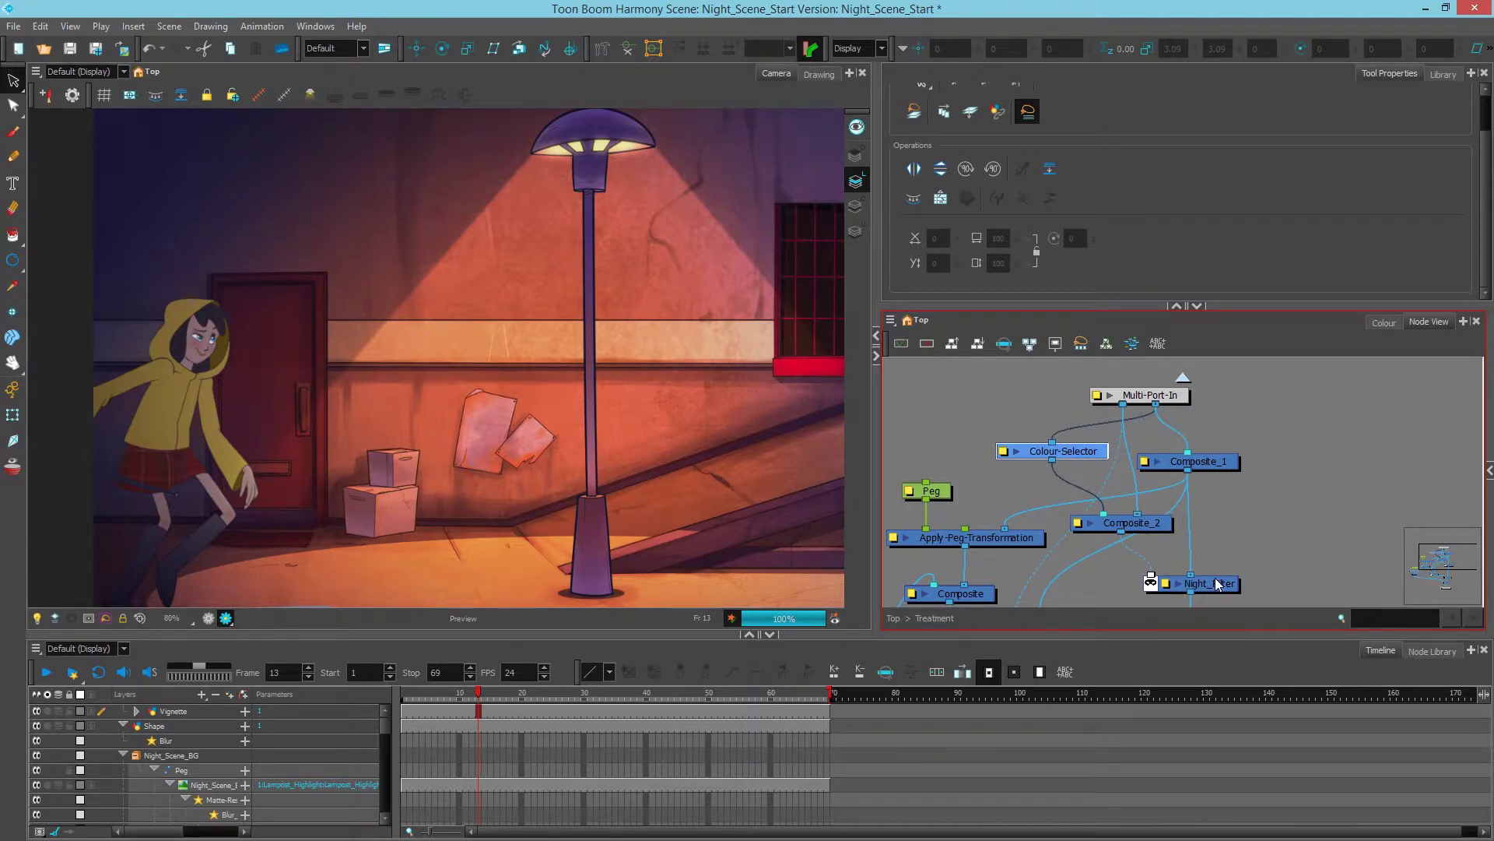
drag(1087, 458, 1074, 460)
click(1432, 650)
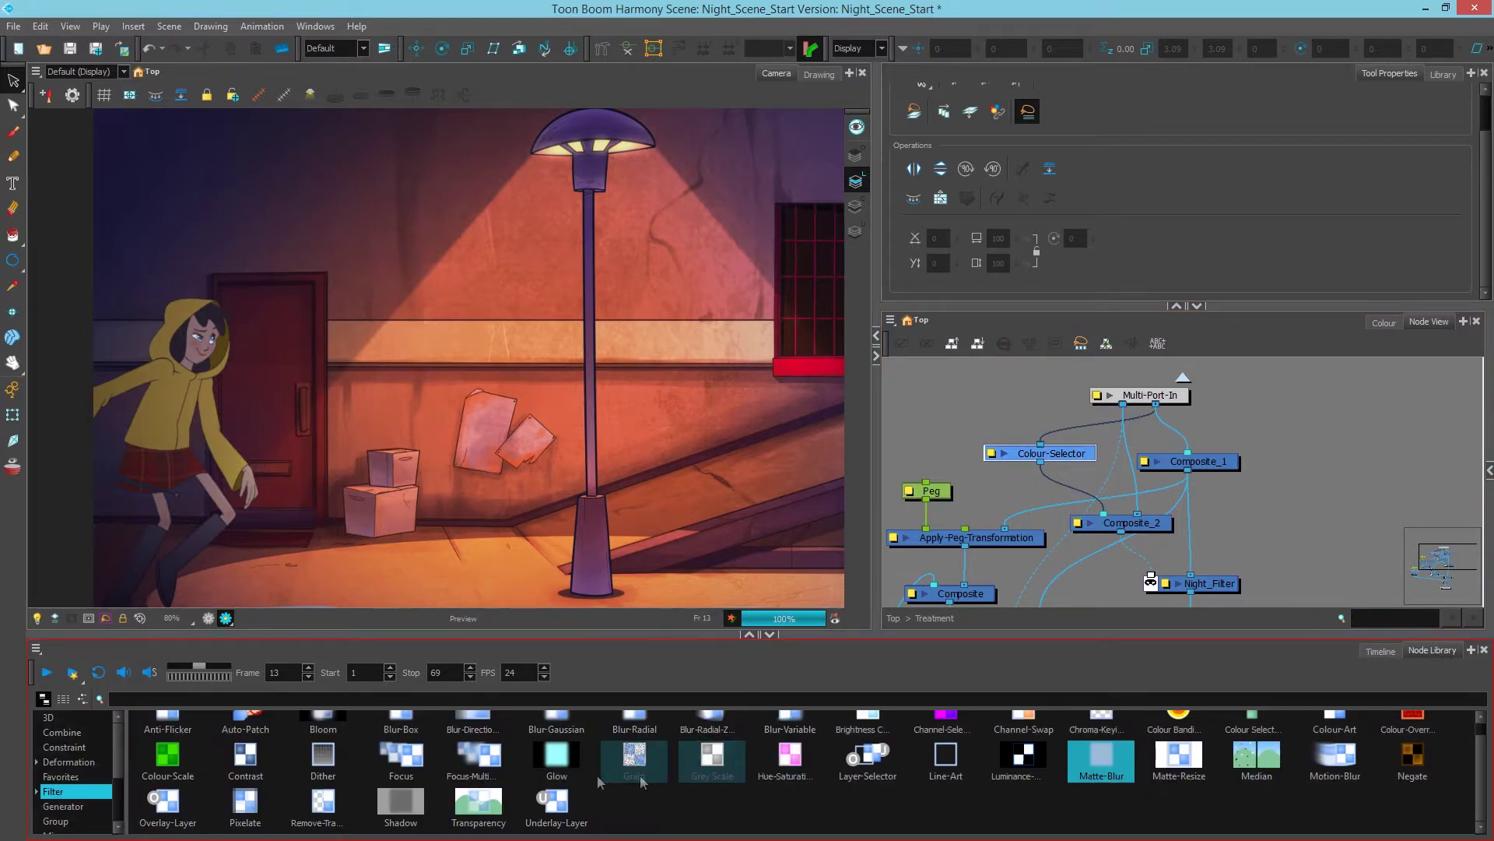
drag(481, 807, 1043, 481)
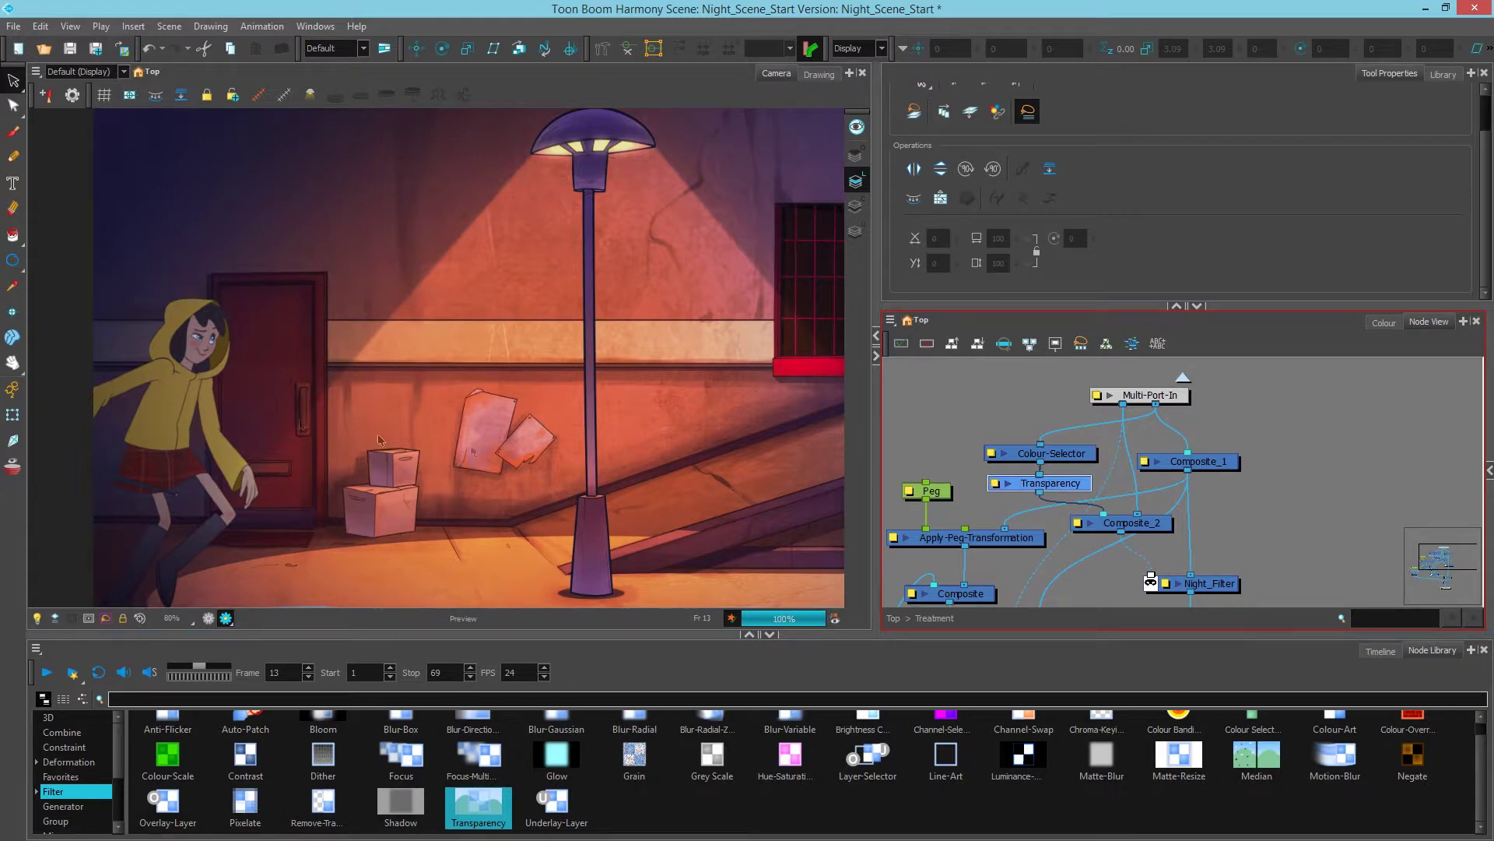
drag(1070, 464, 1073, 483)
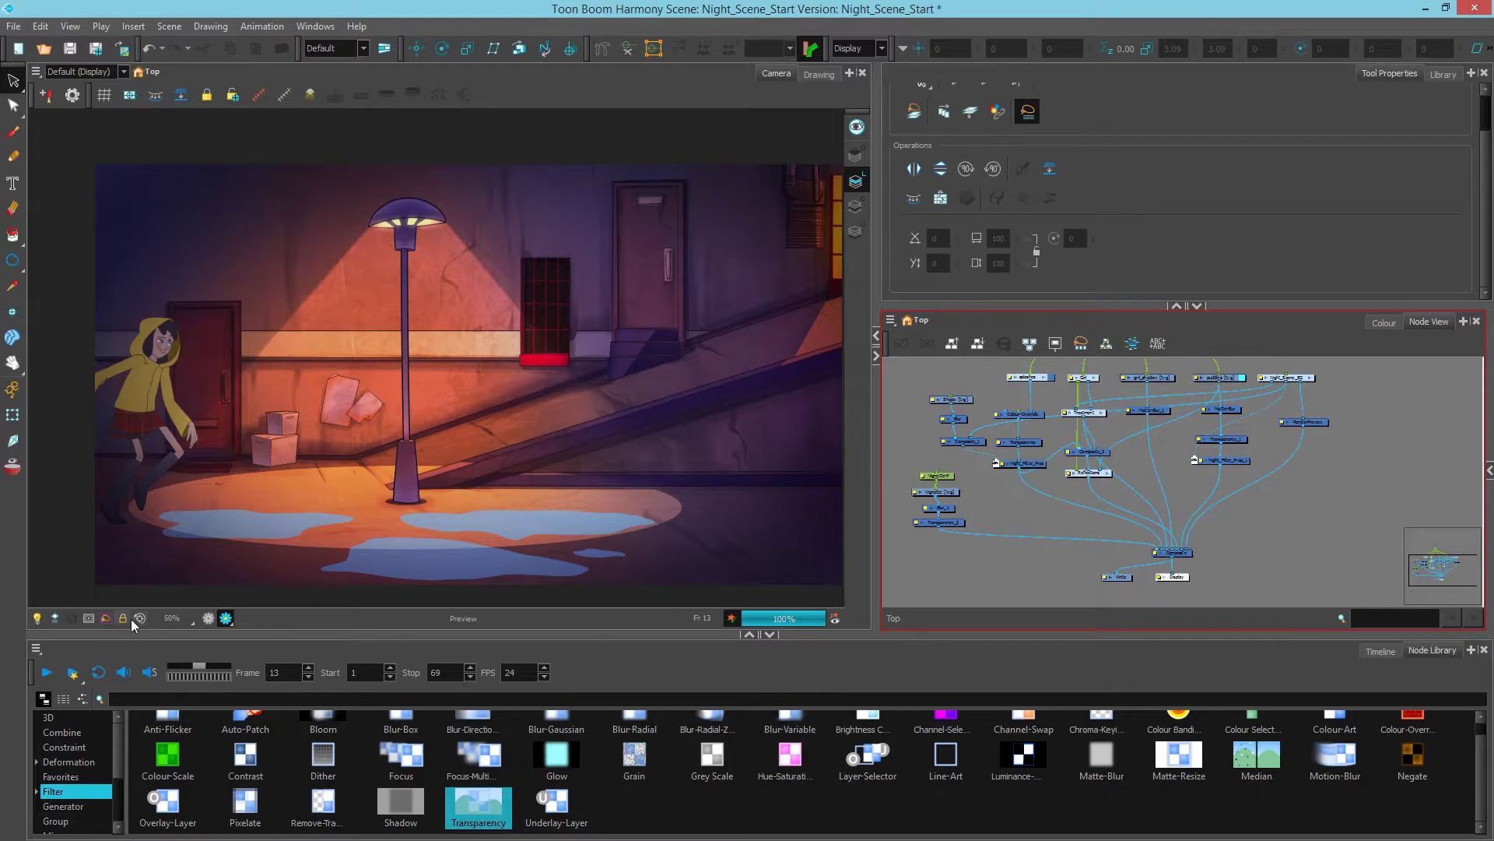
scroll(129, 532, up, 2)
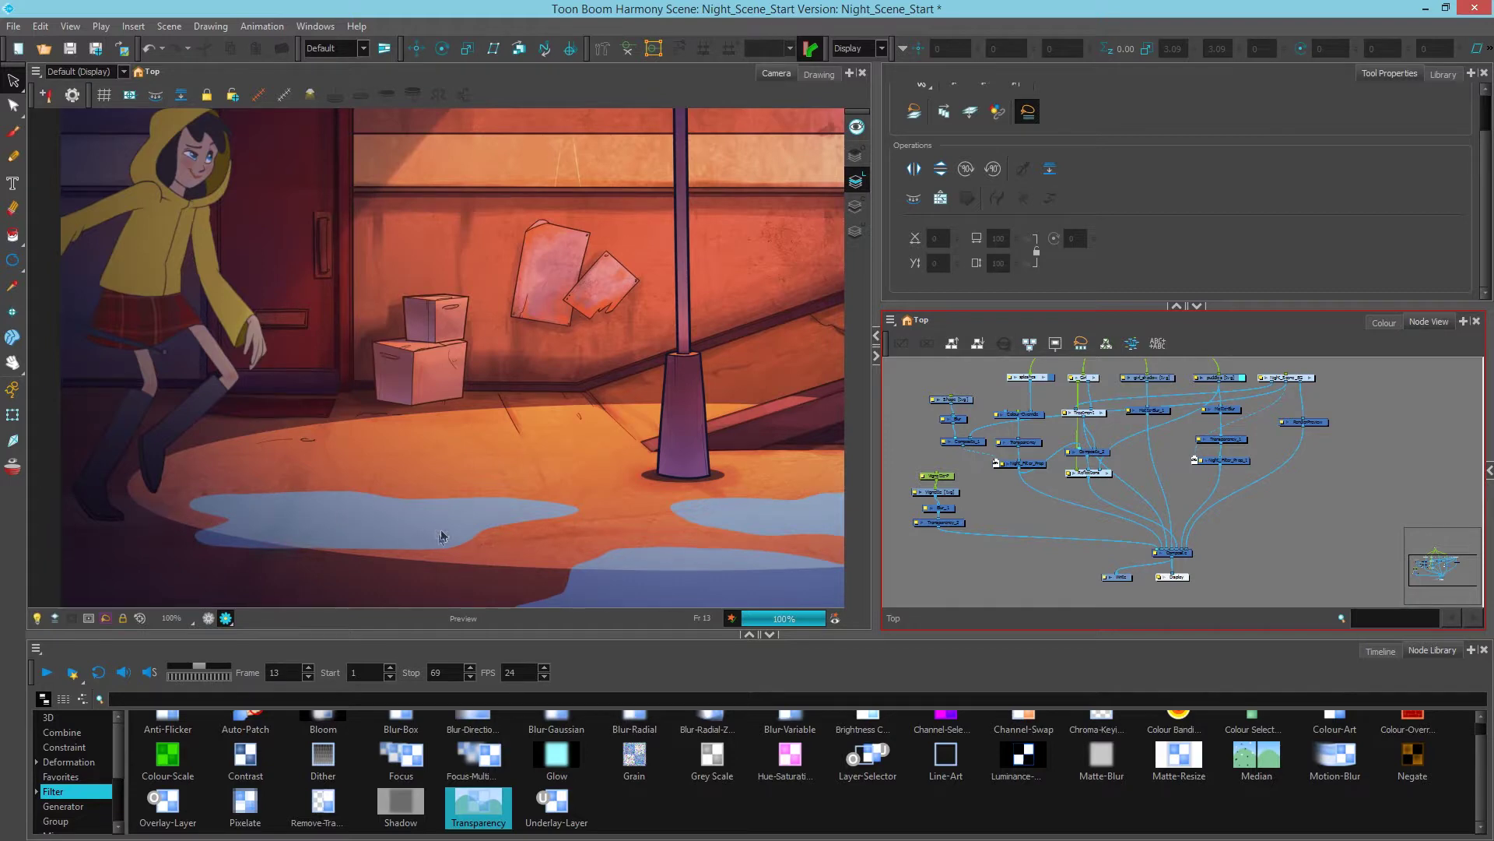
- Insert a Combine > Blending node on the Matte-Blur_1 connection and open its Layer Properties
scroll(1134, 455, up, 4)
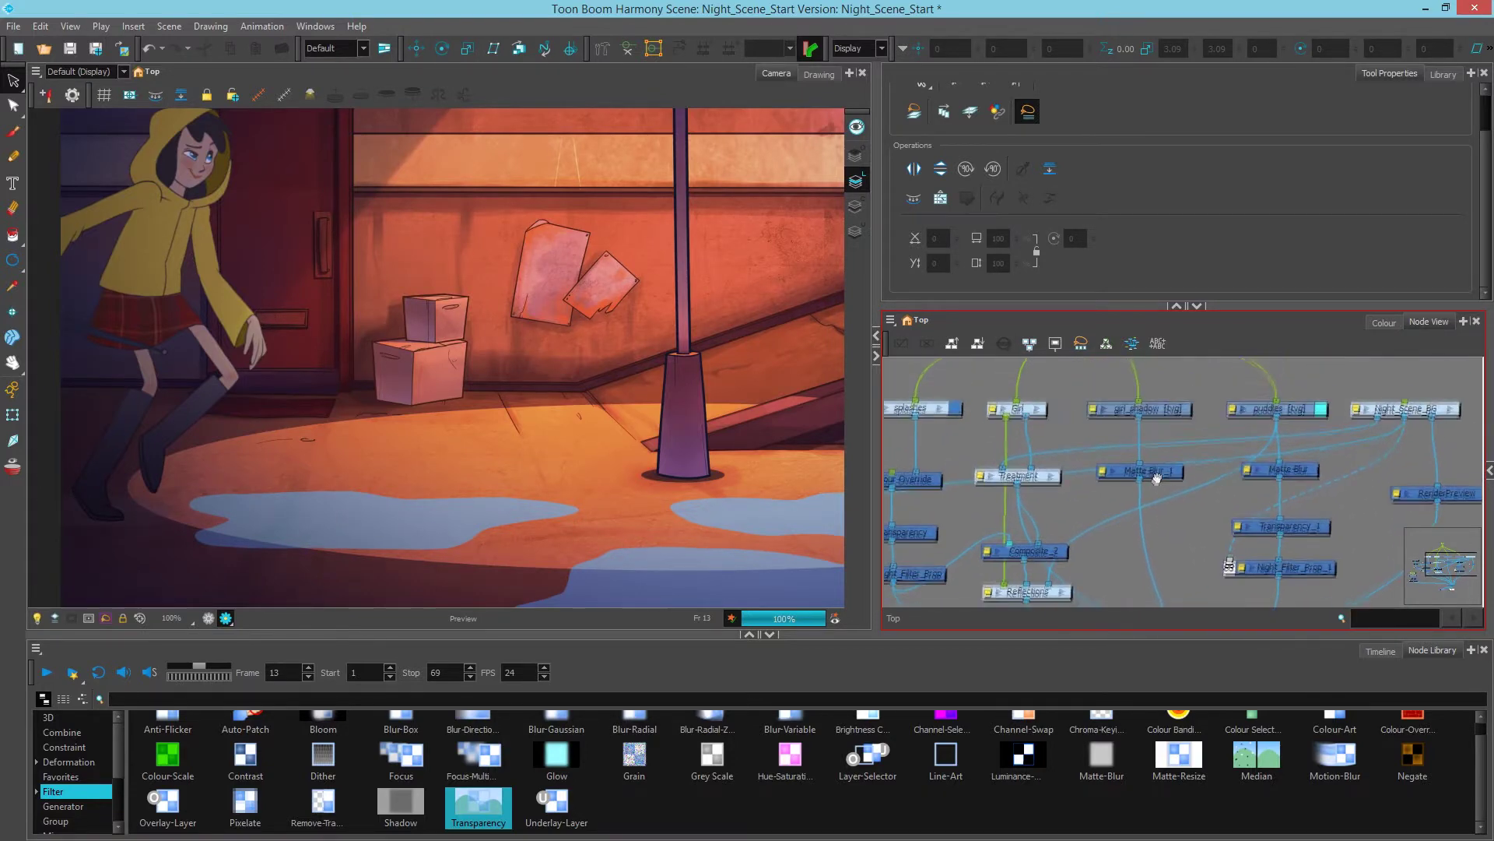
click(1136, 480)
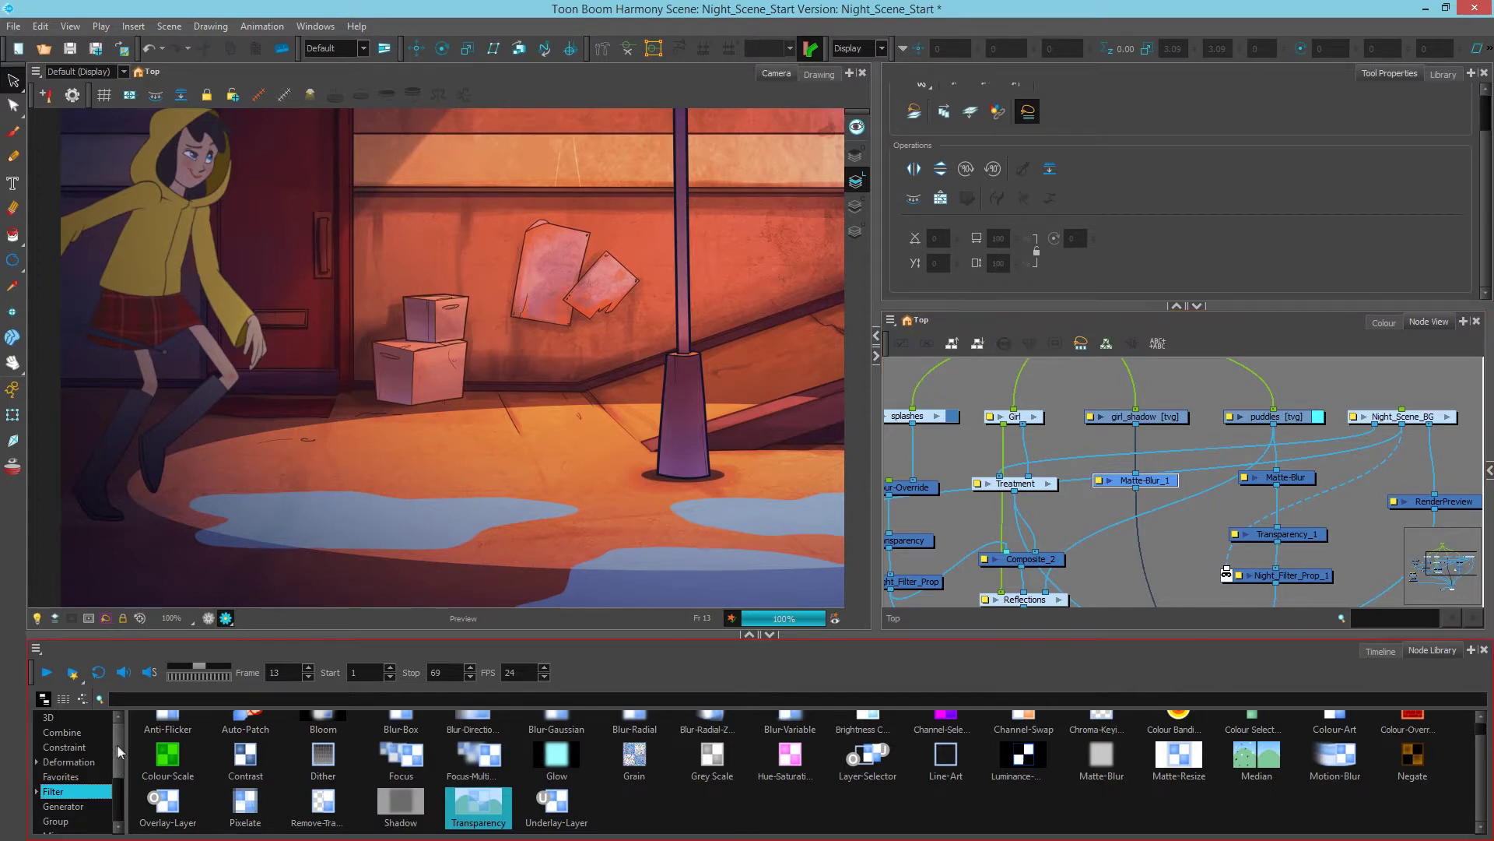
click(59, 733)
drag(168, 728, 1151, 538)
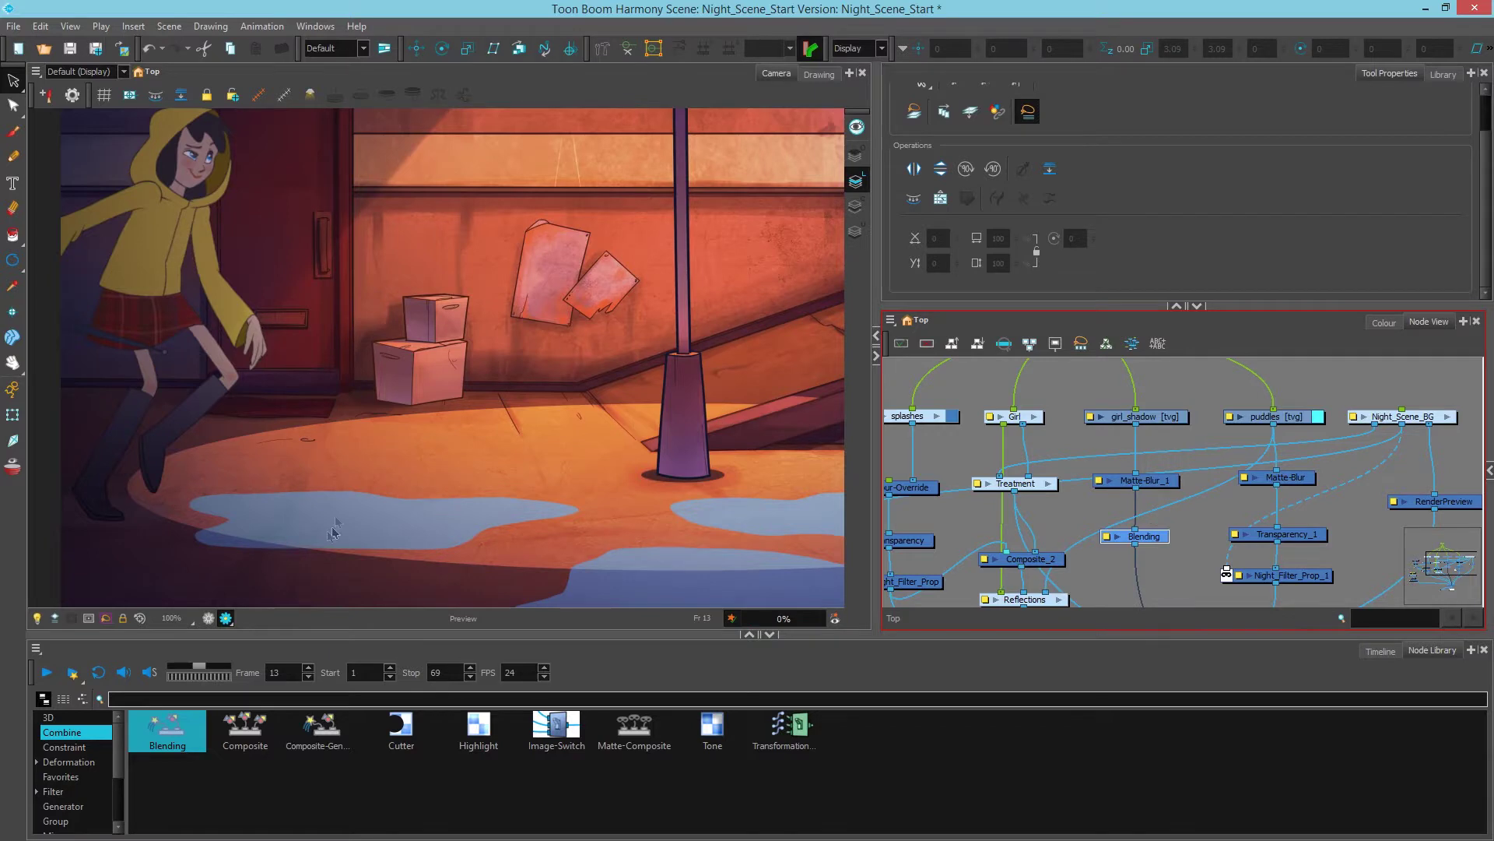
drag(1004, 533, 959, 457)
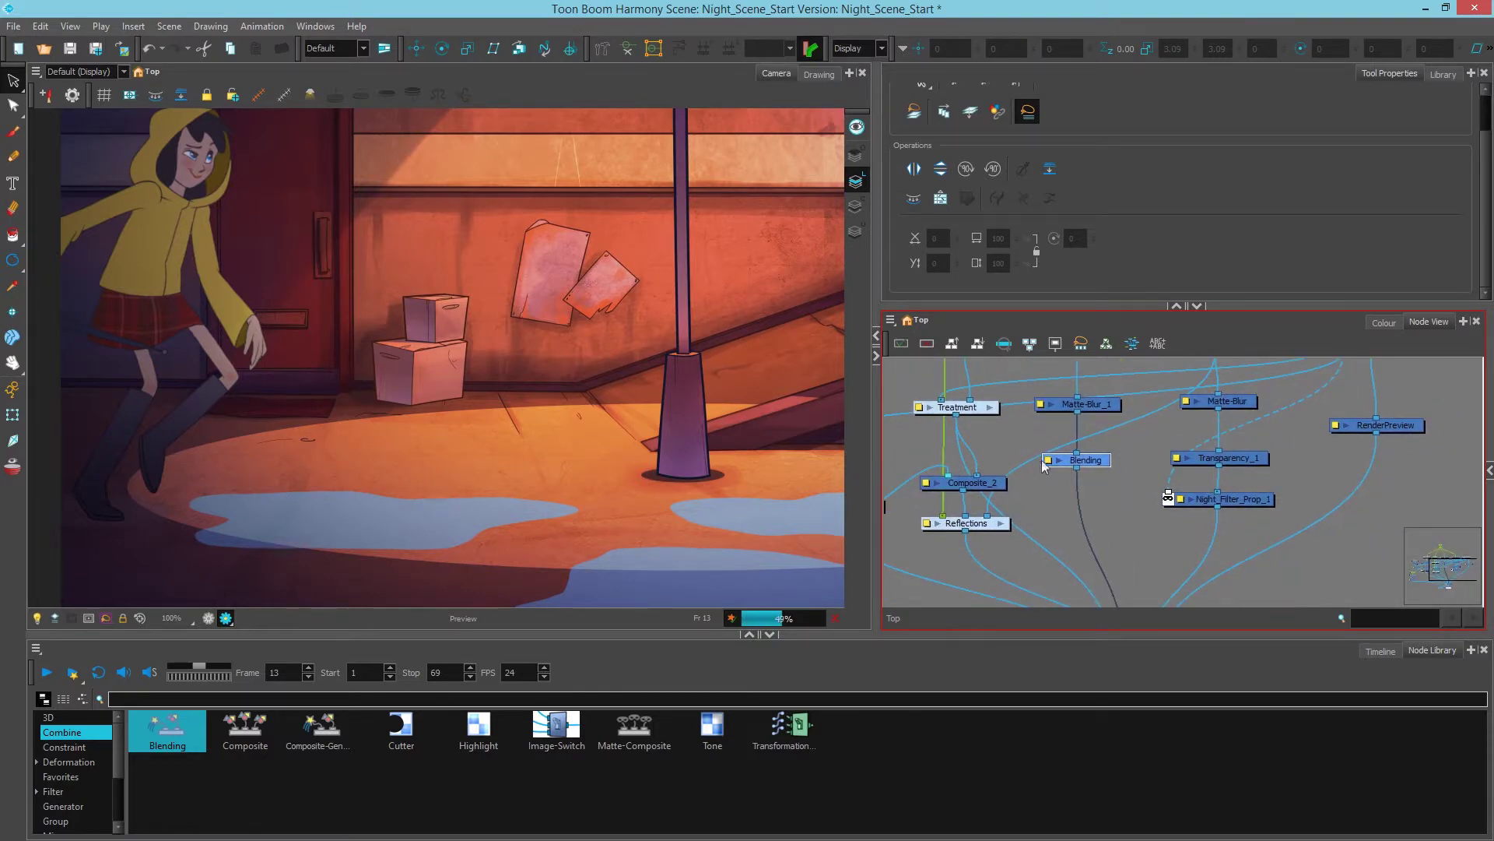
click(1048, 460)
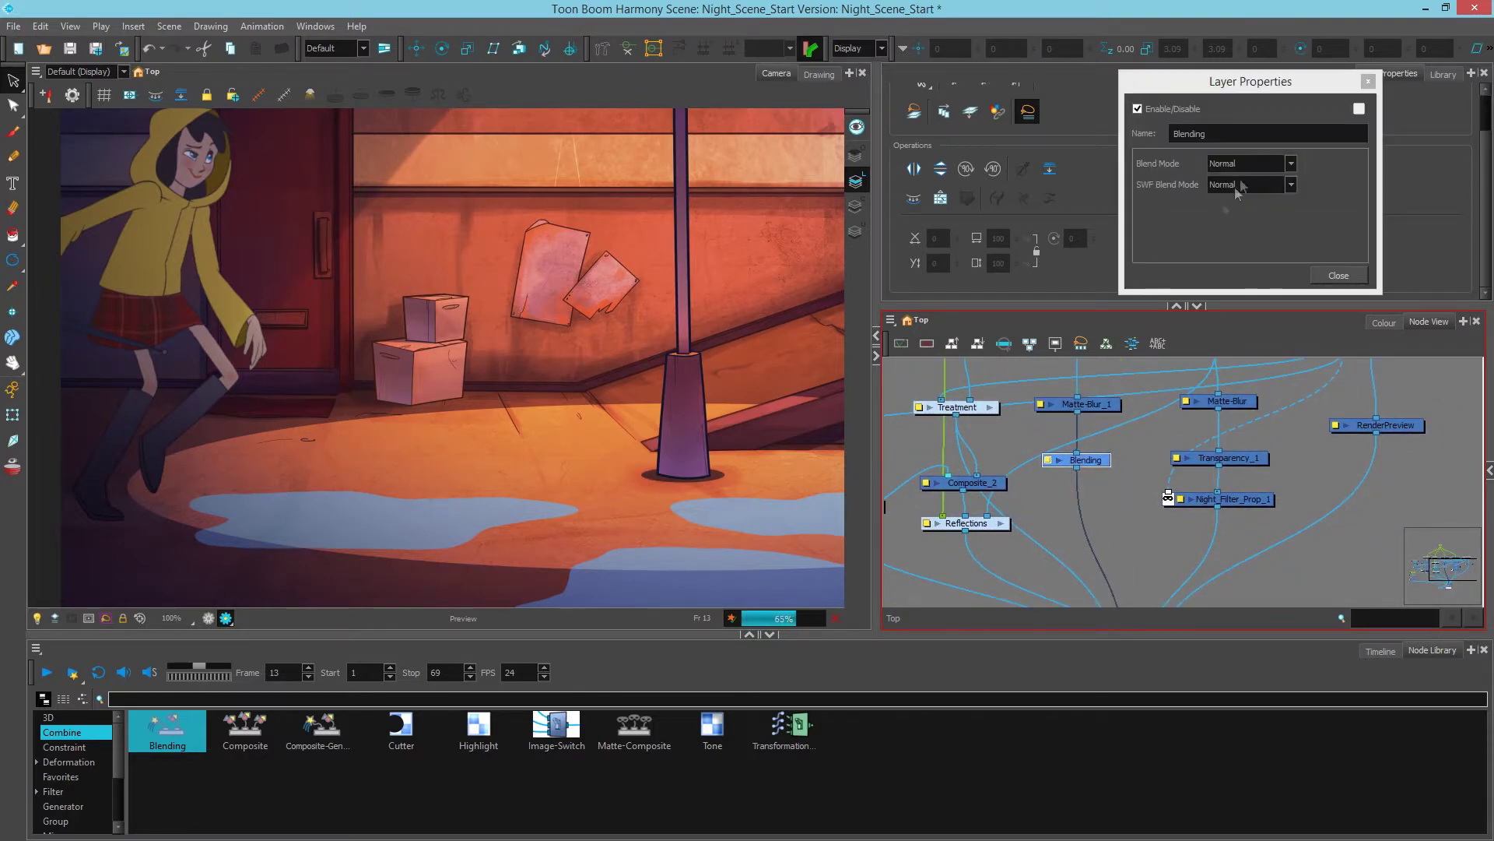
- Set the Blending node to Multiply blend mode and rename it MULTIPLY
click(1289, 167)
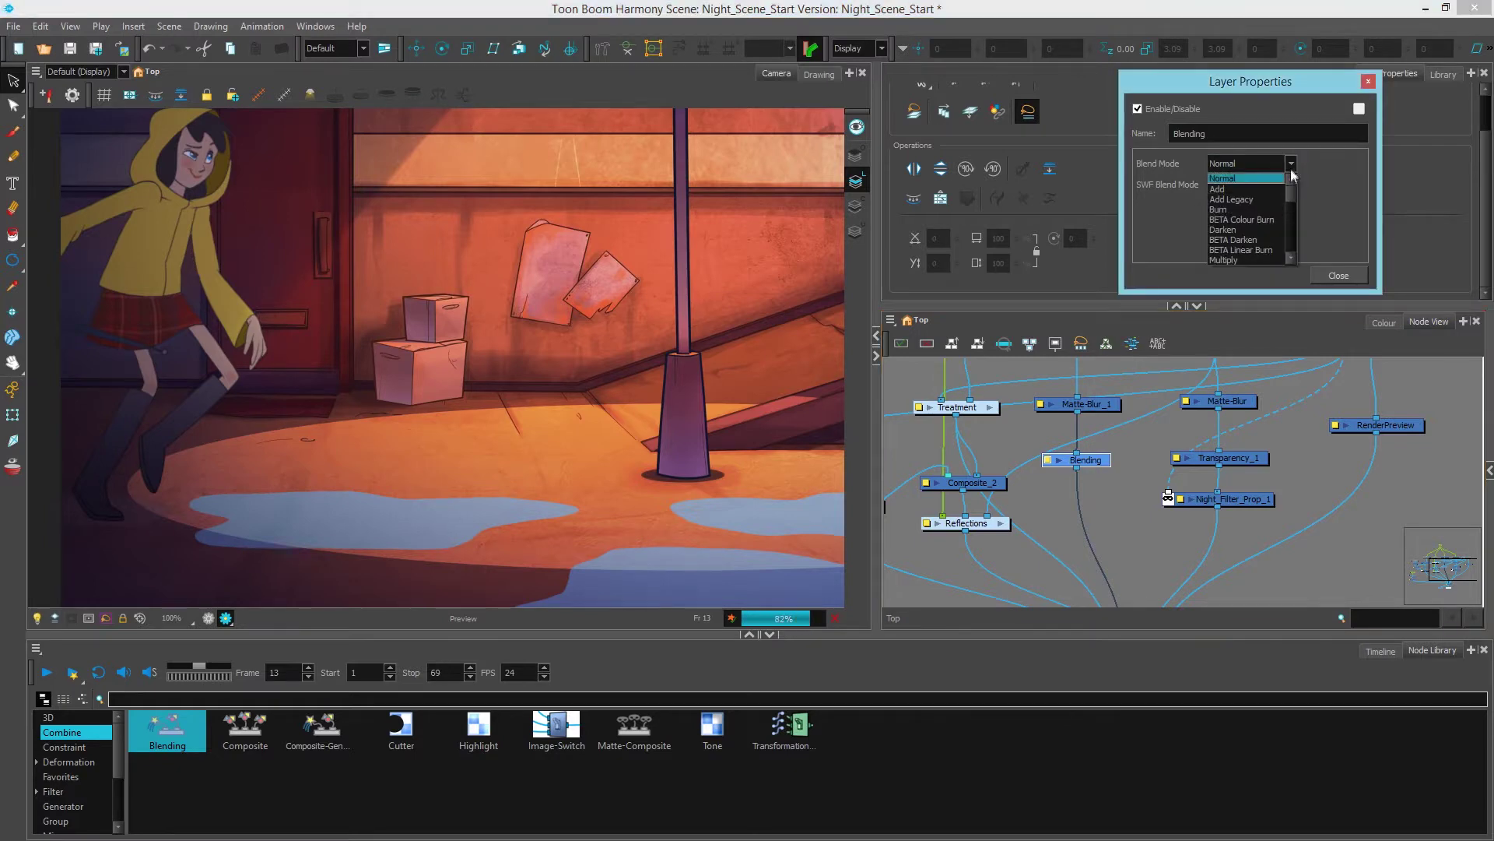
click(1225, 259)
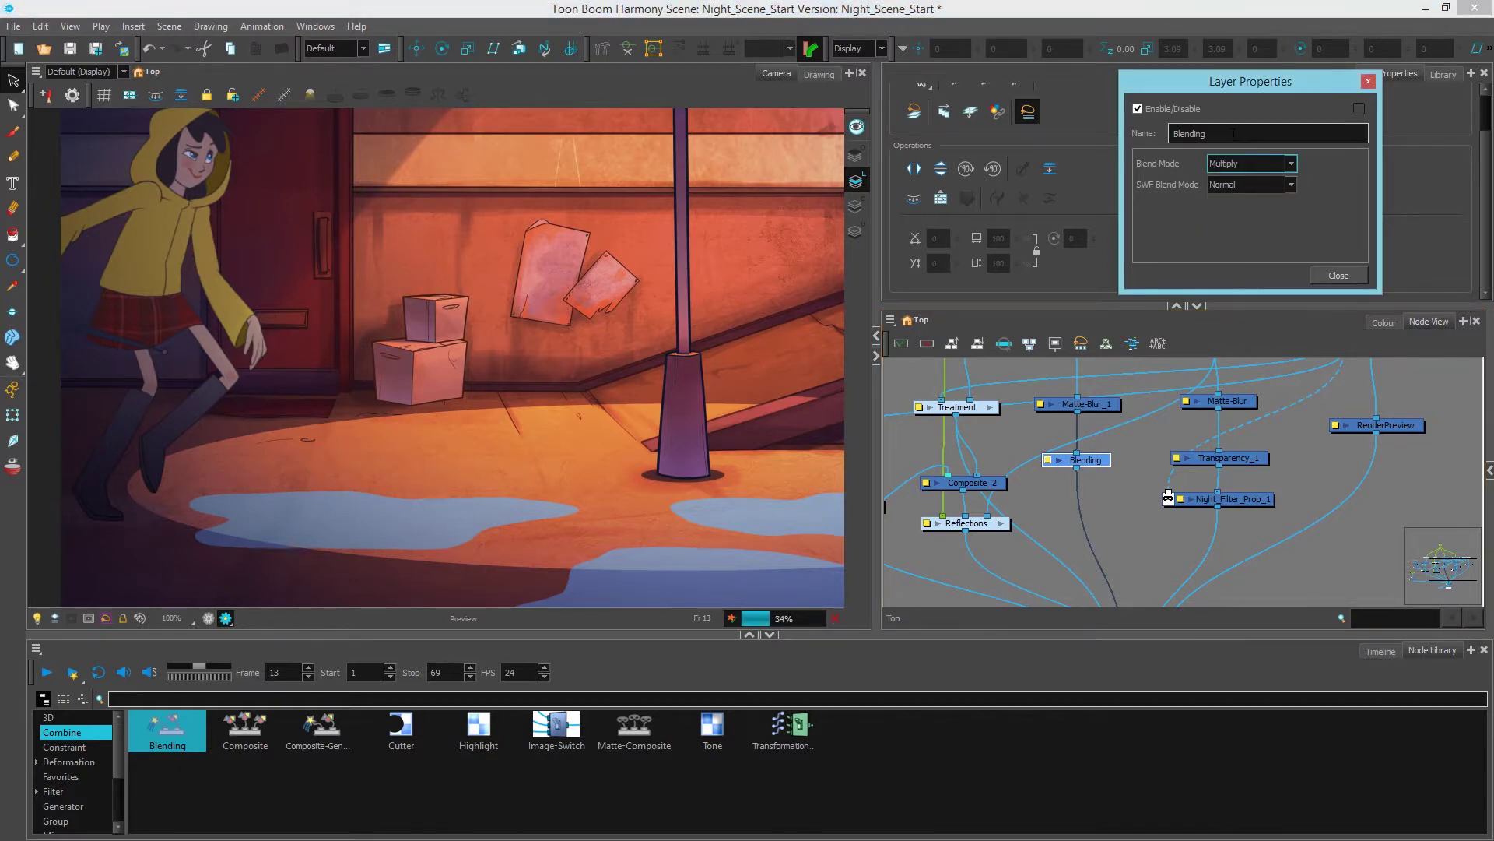
double_click(1178, 129)
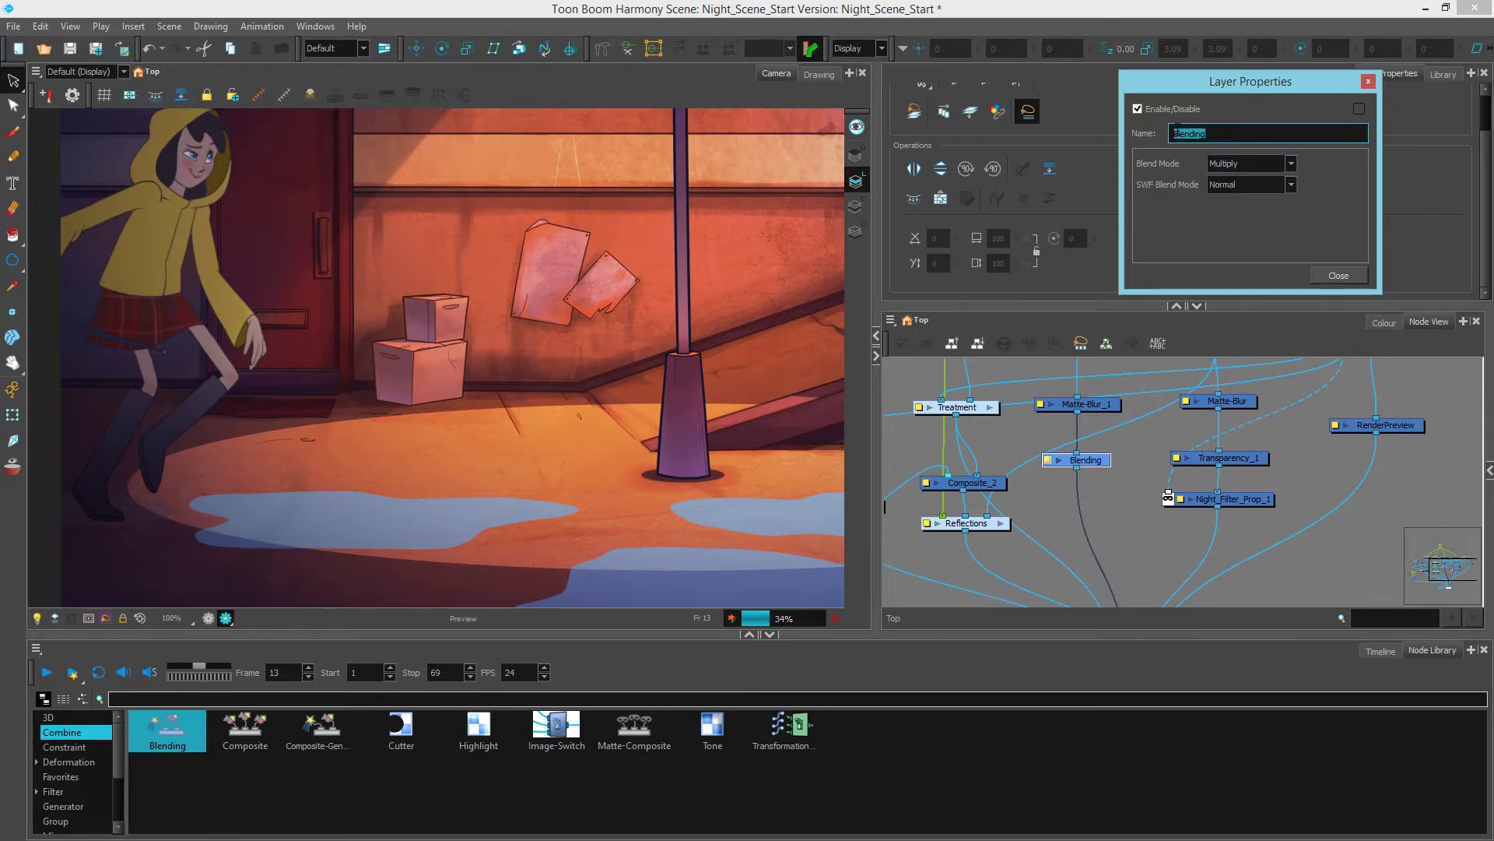
text(MULTIPLY)
click(1338, 274)
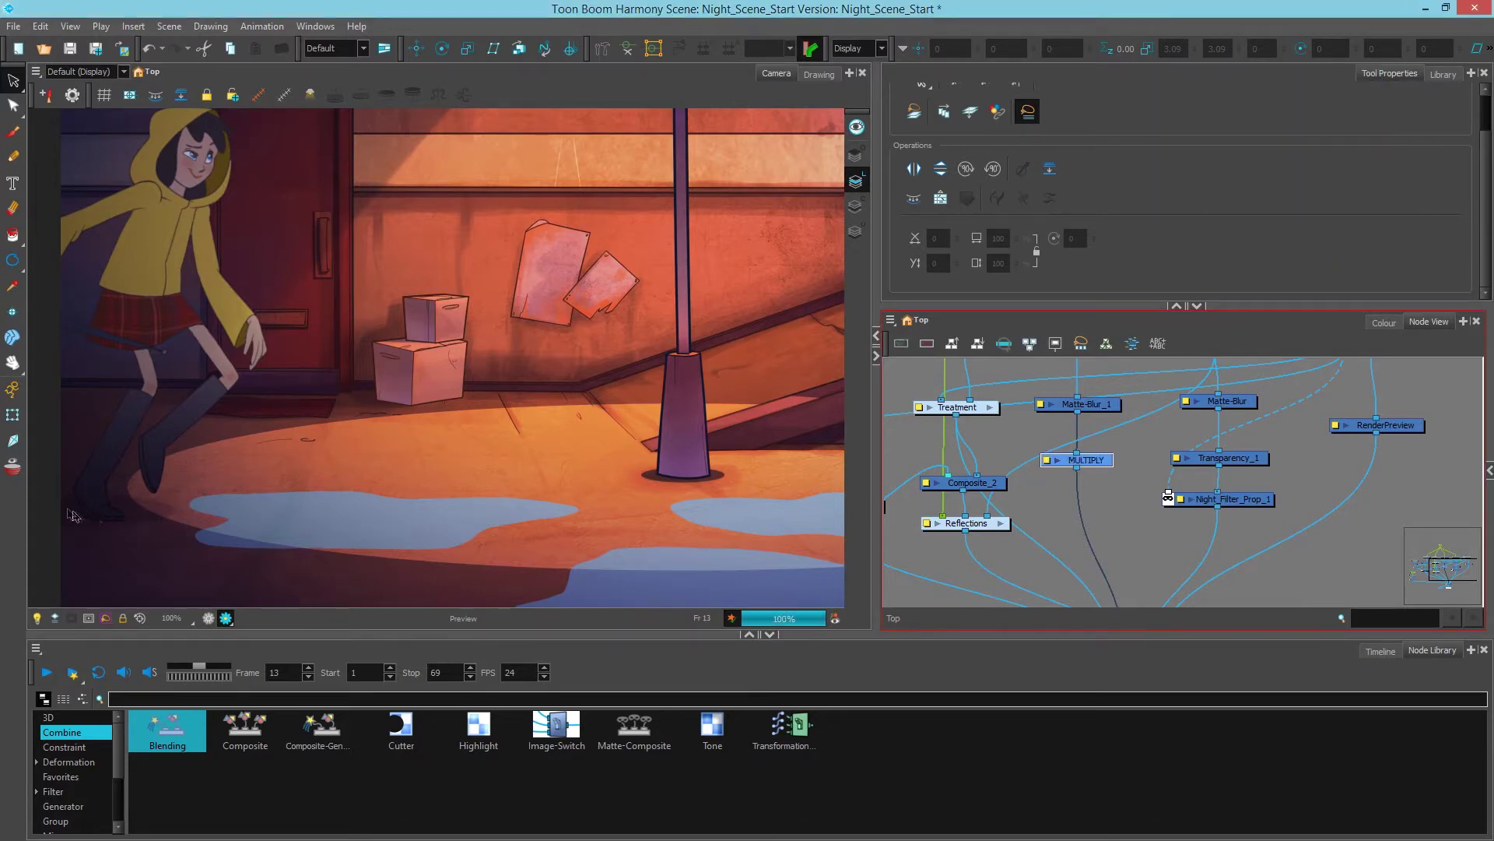
click(1381, 652)
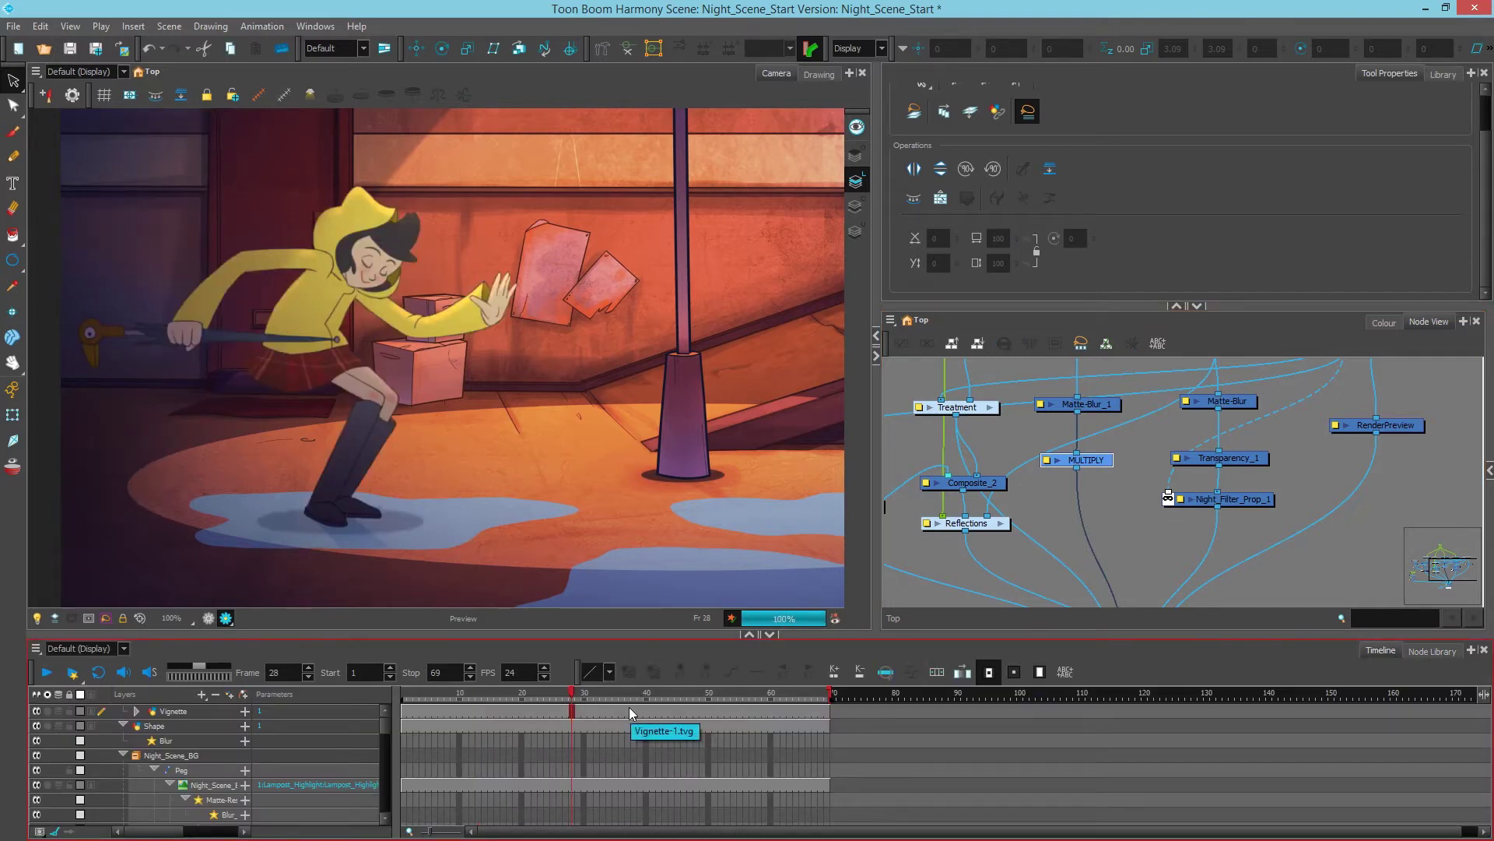
- Go to frame 53 and render the scene for playback in Harmony Play
drag(676, 704, 732, 695)
scroll(629, 589, down, 4)
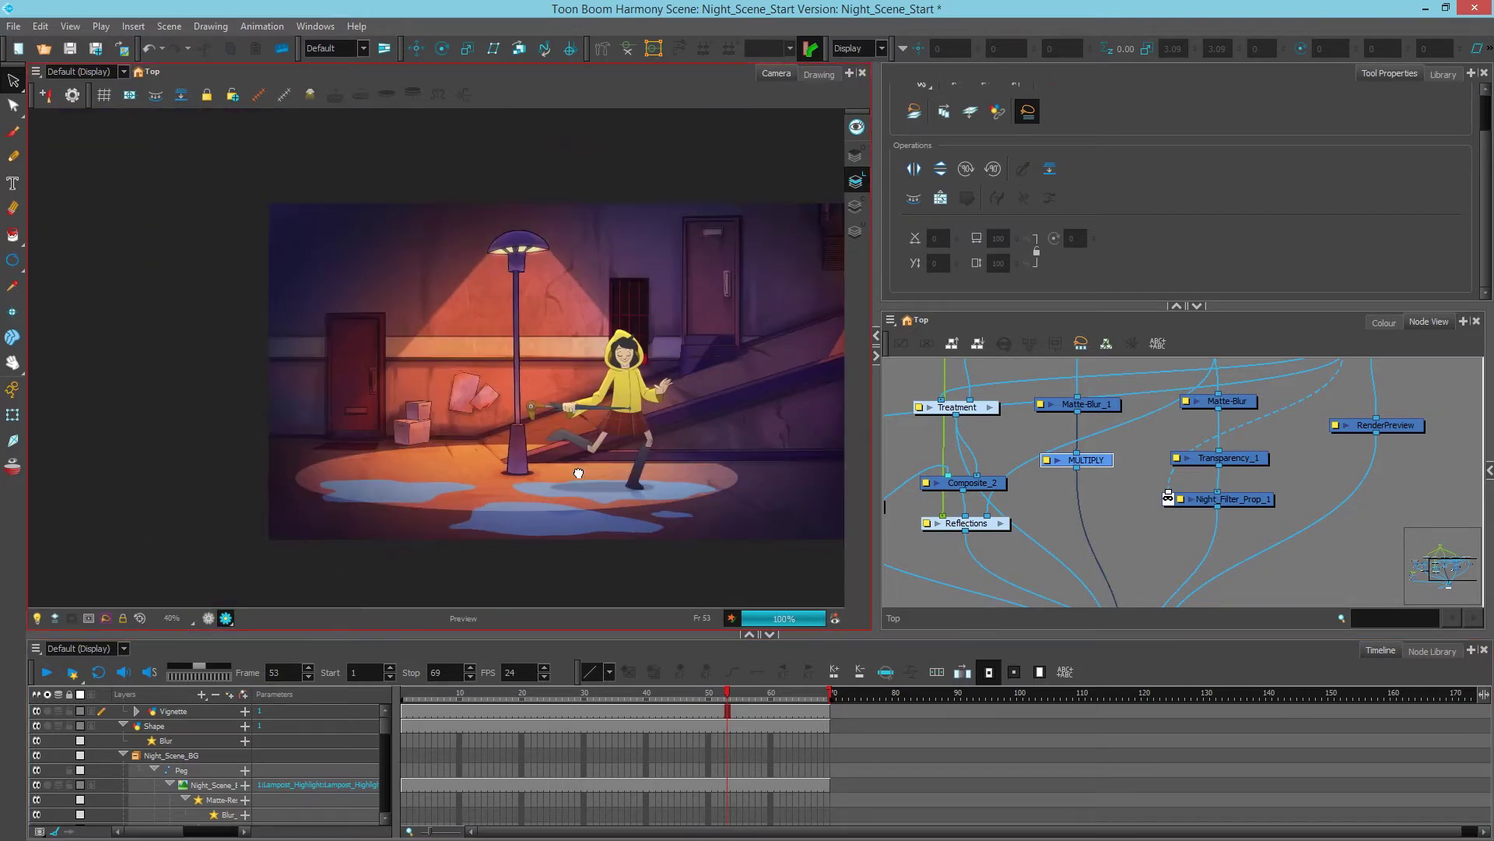
click(1108, 527)
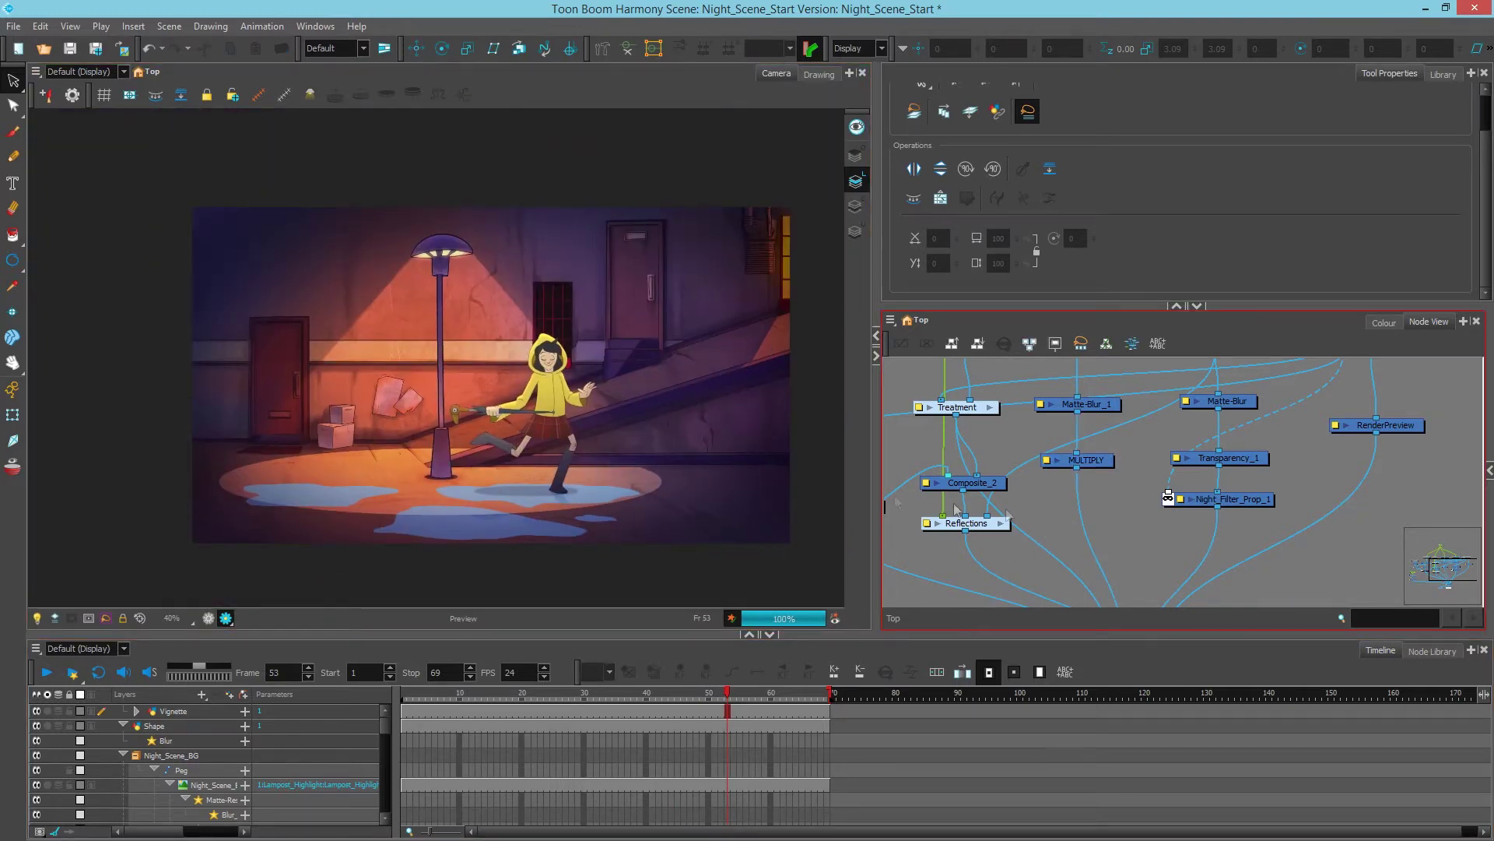
scroll(546, 430, up, 2)
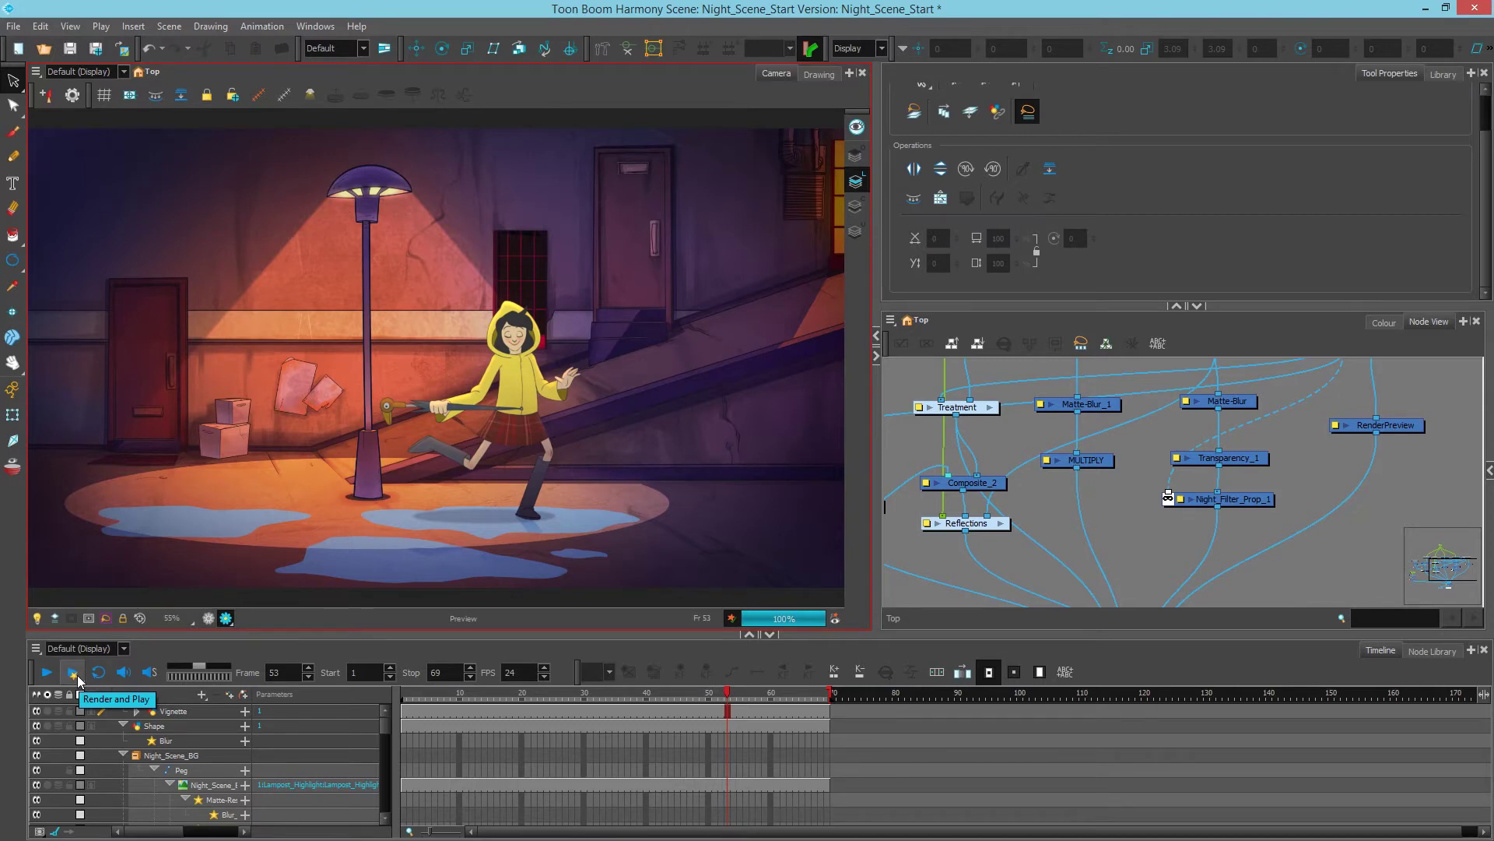
click(72, 673)
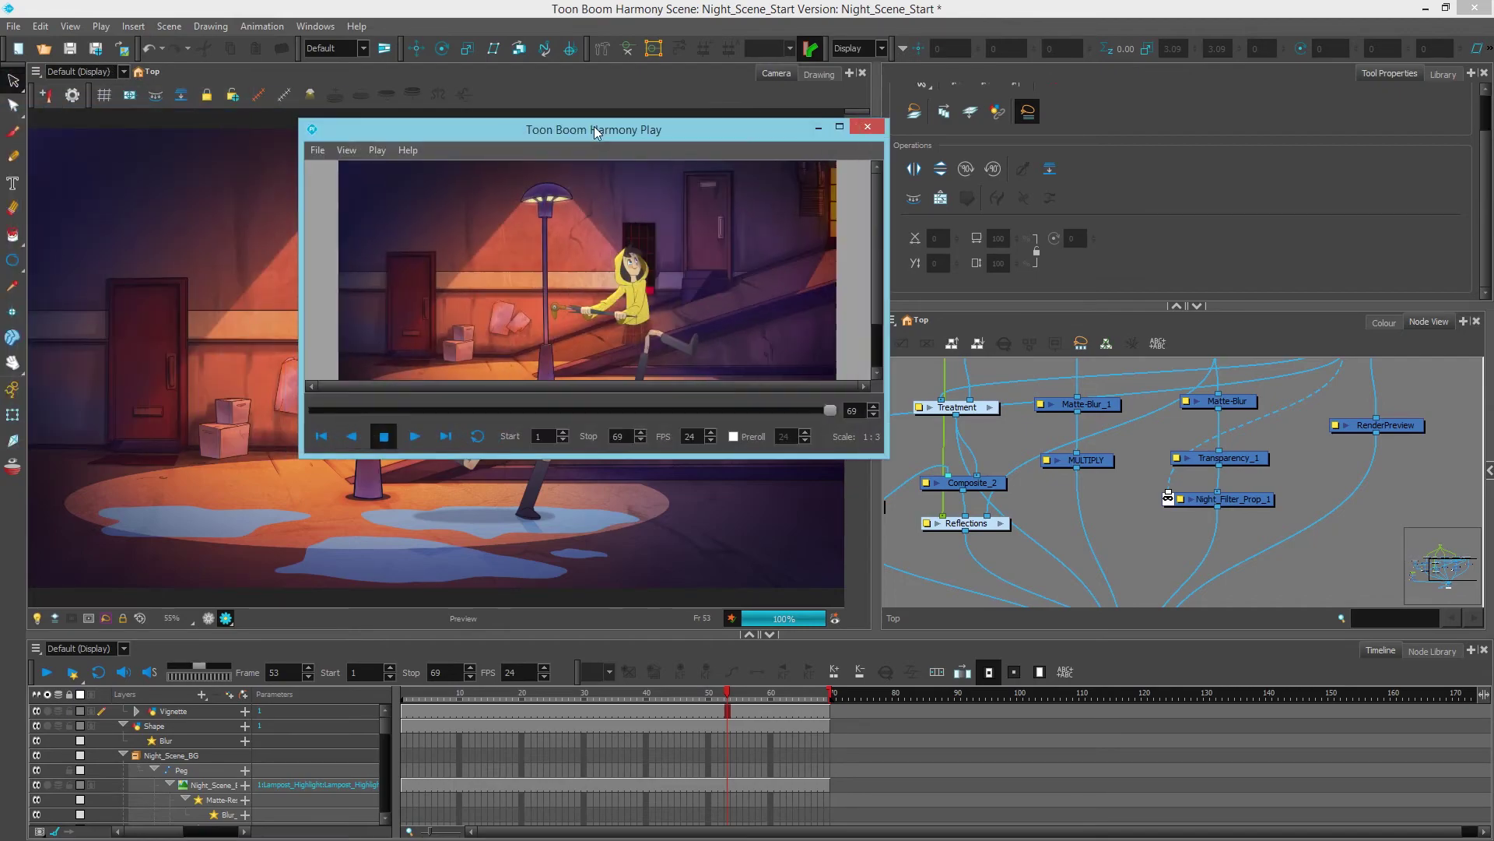
- Maximize Harmony Play, zoom to 1:2, and play the render on a loop
double_click(580, 133)
scroll(673, 334, up, 1)
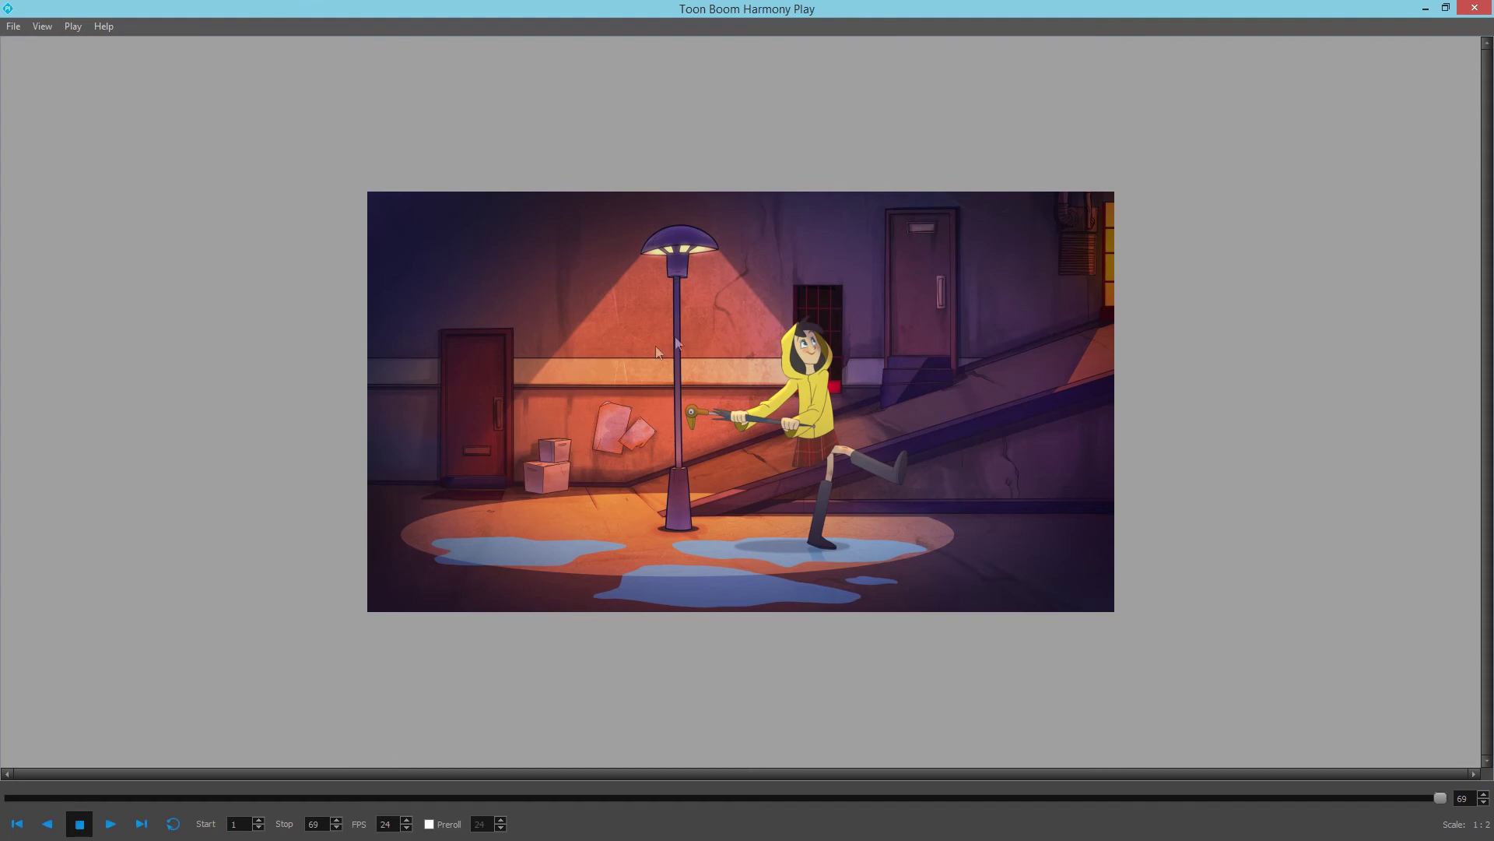
click(173, 823)
click(101, 826)
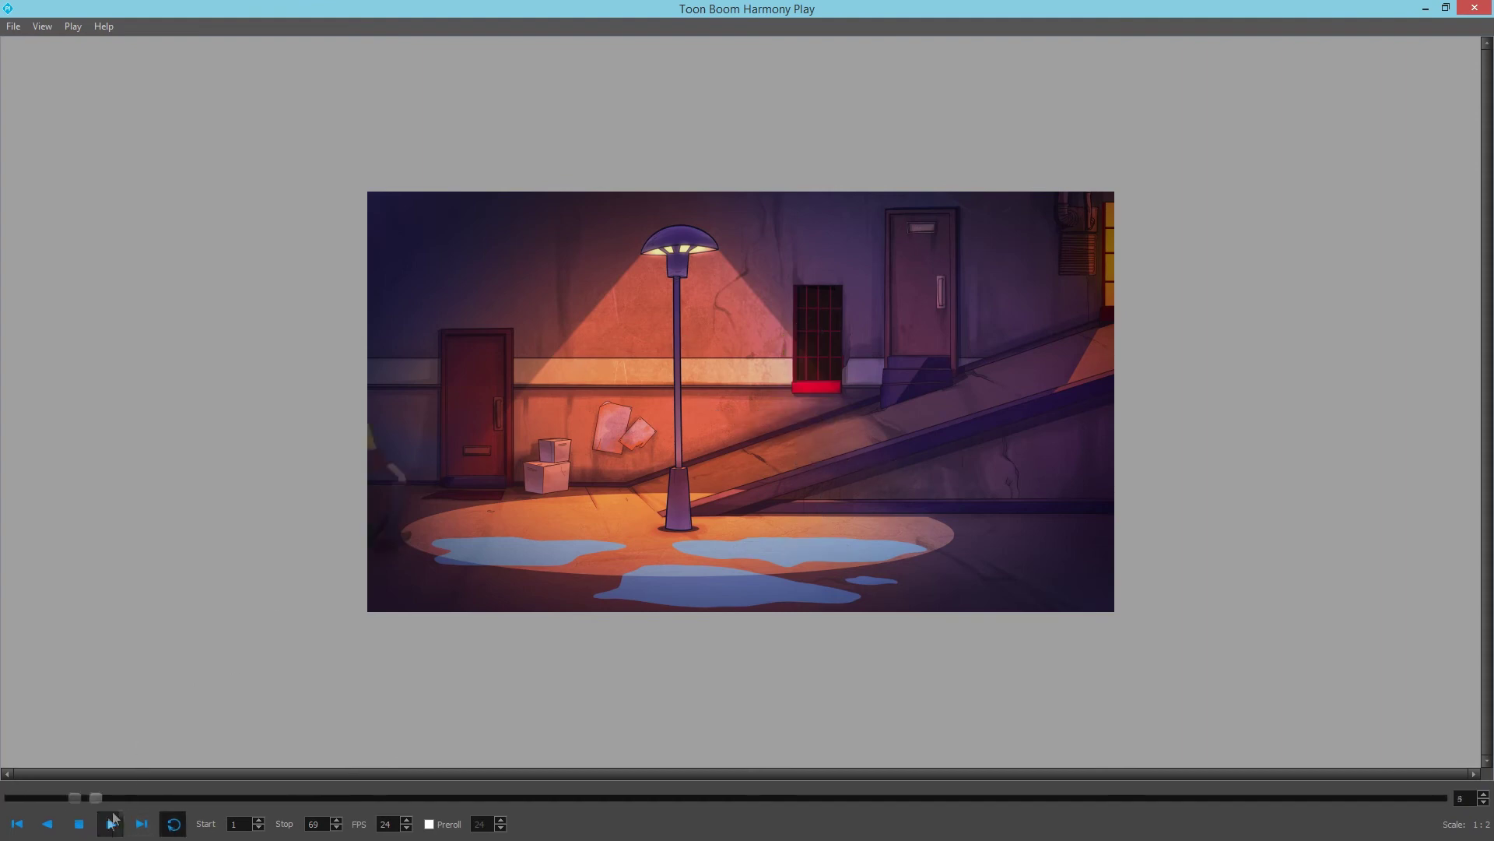